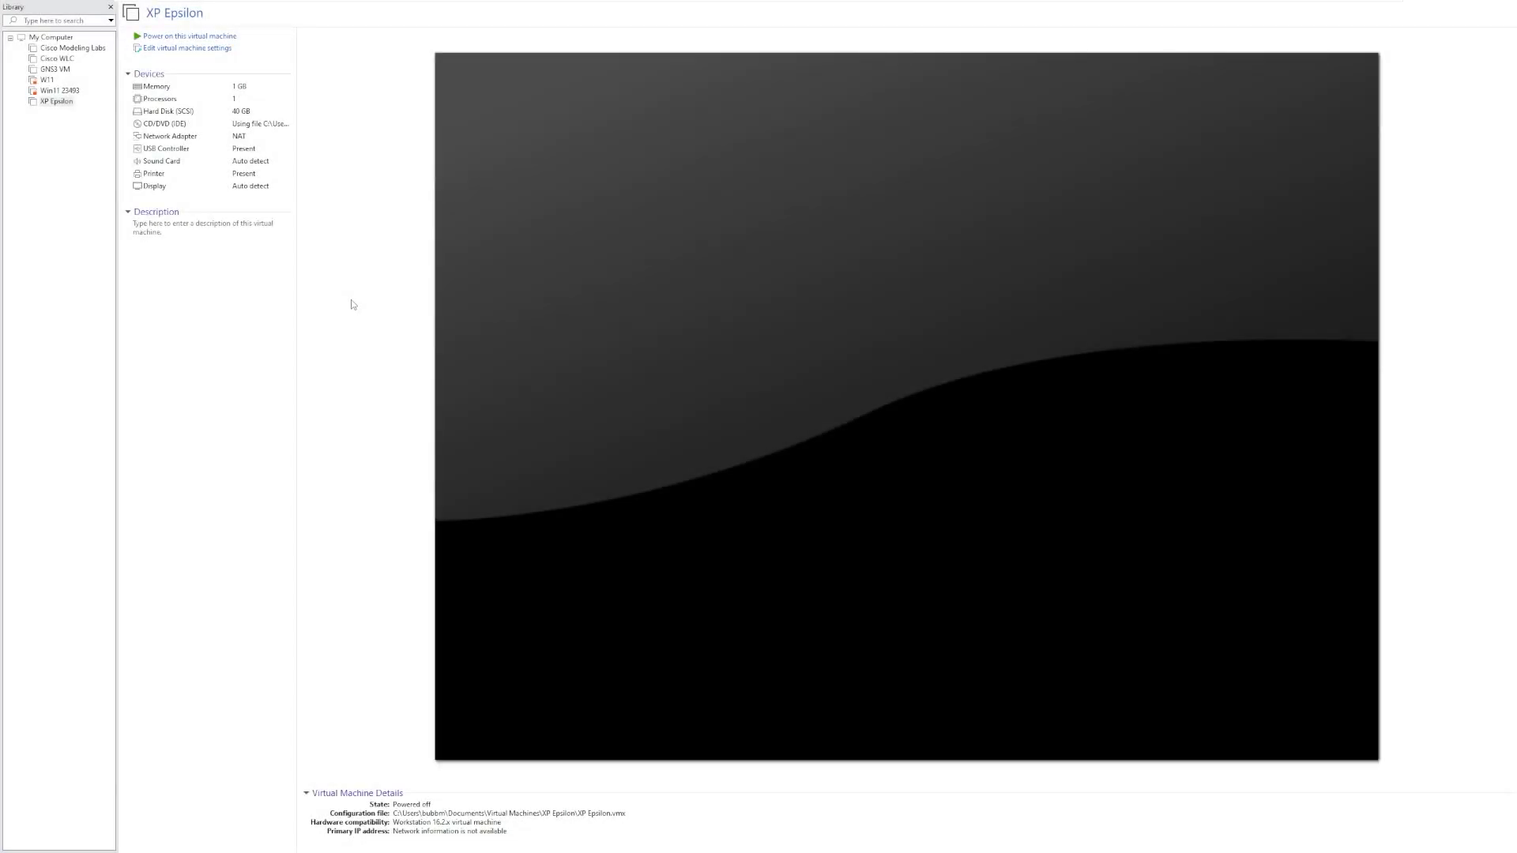
Step: Power on the XP Epsilon VM, set the console to Free Stretch, and capture input into it
click(183, 36)
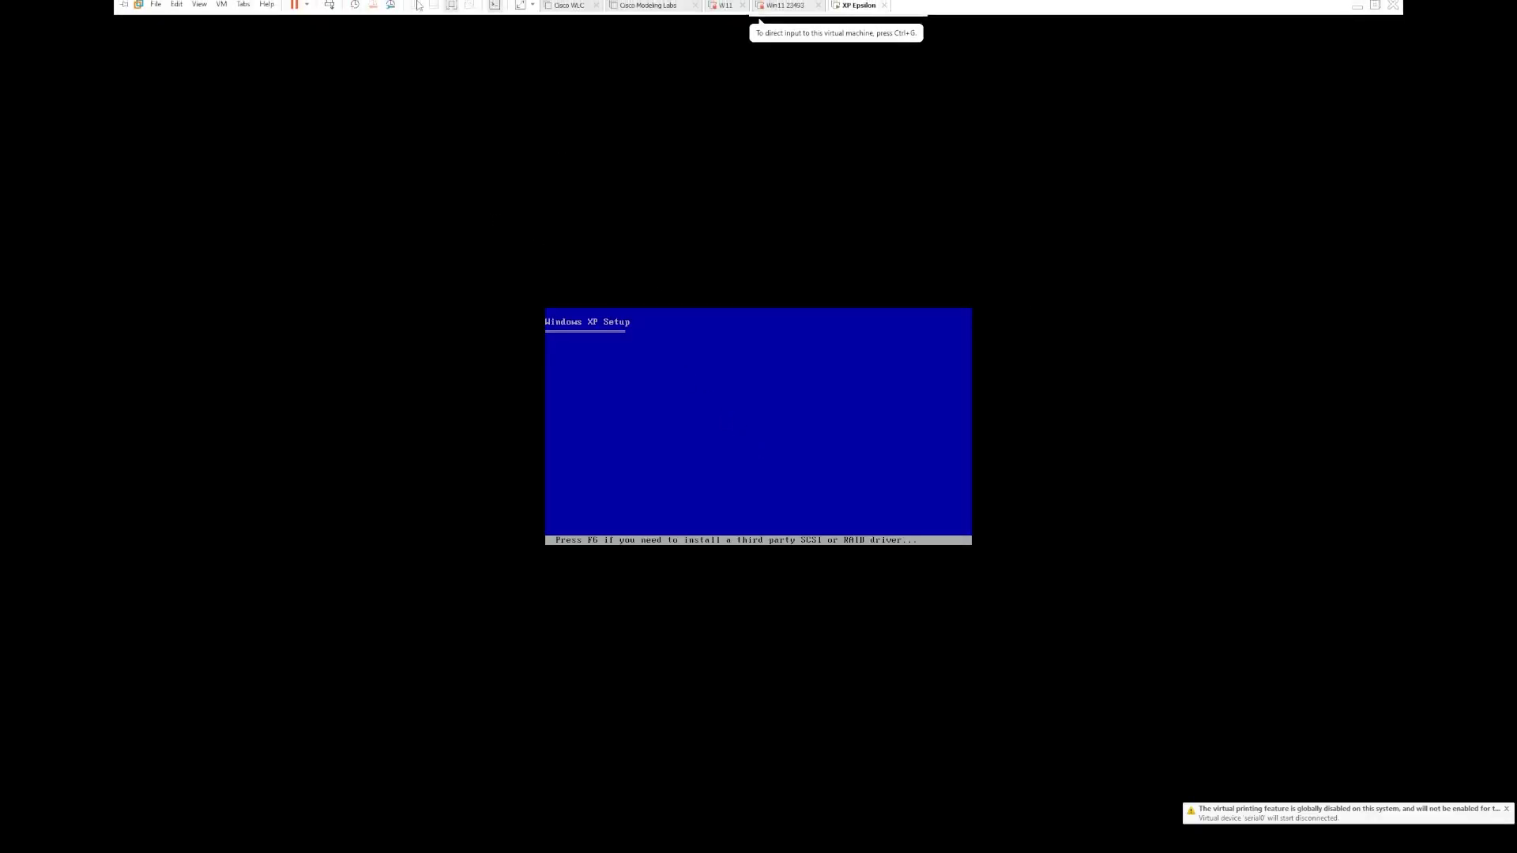
click(533, 8)
click(553, 38)
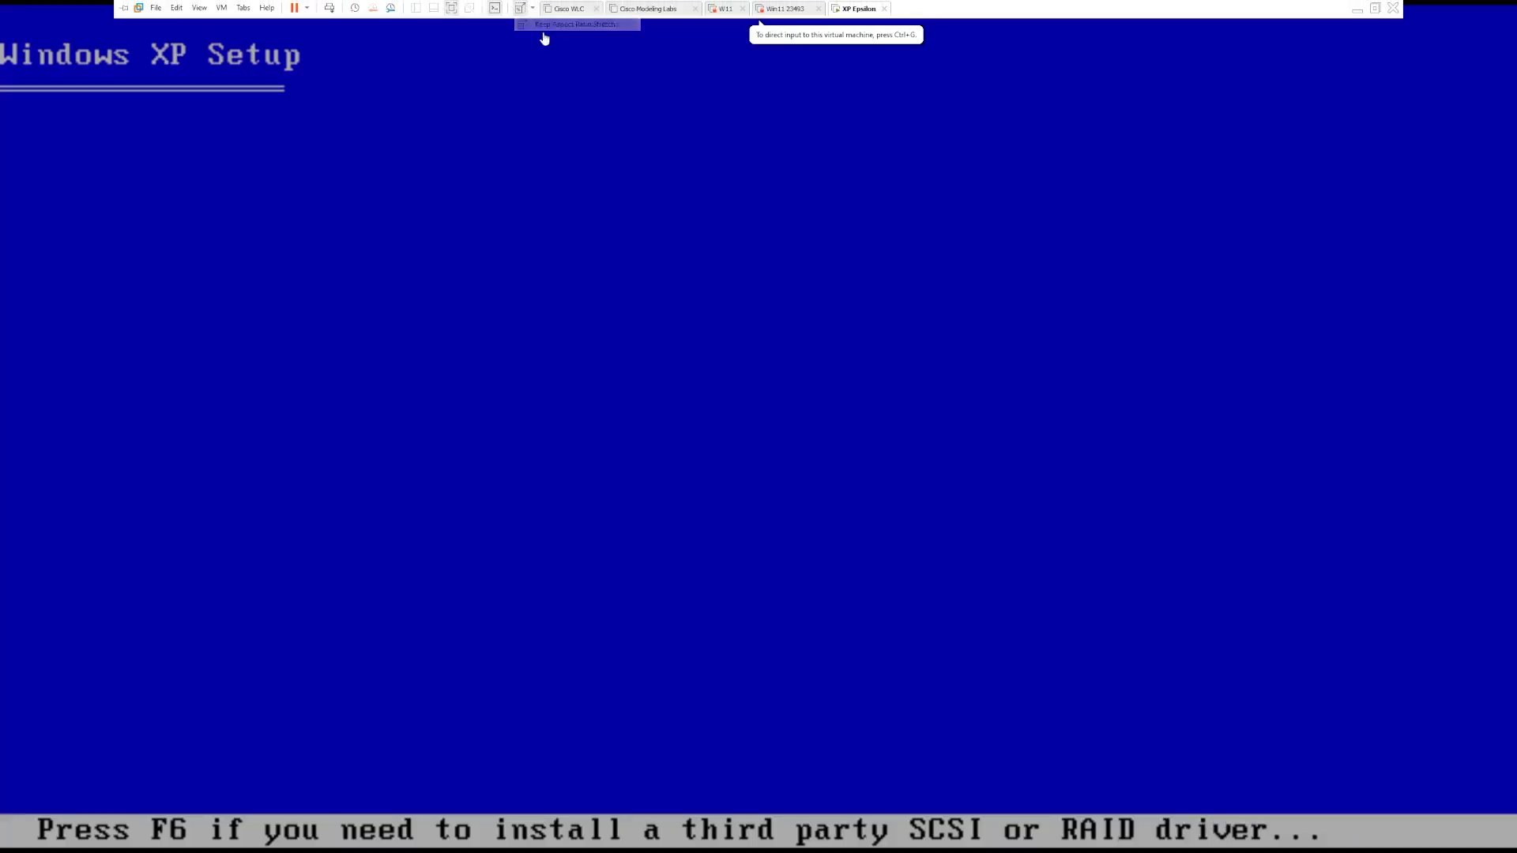
click(535, 484)
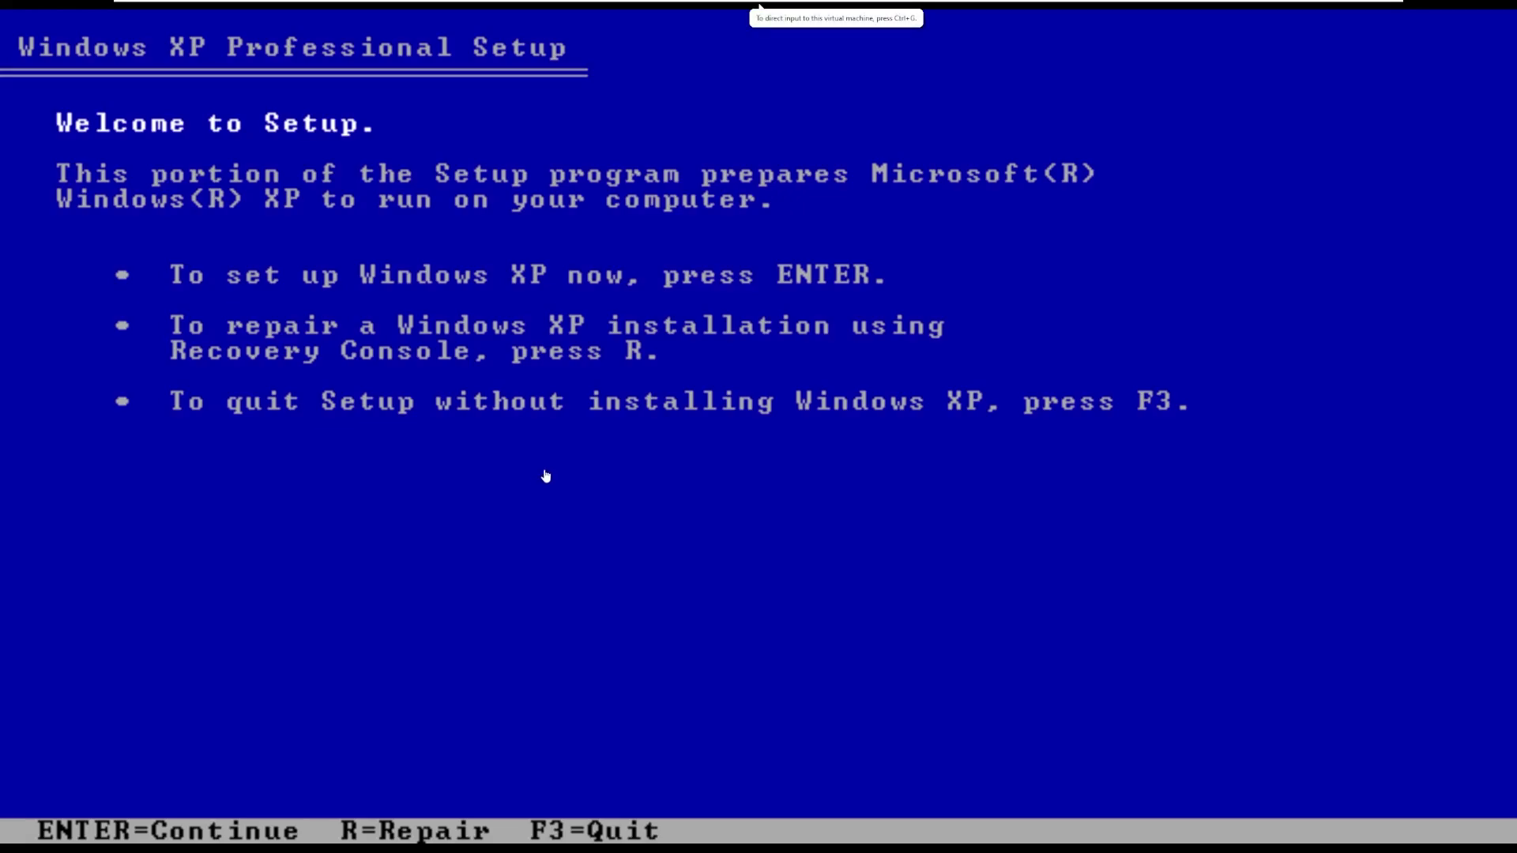
Step: Start installing Windows XP from the Setup welcome screen, which reports no hard disk
key(XF86AudioLowerVolume)
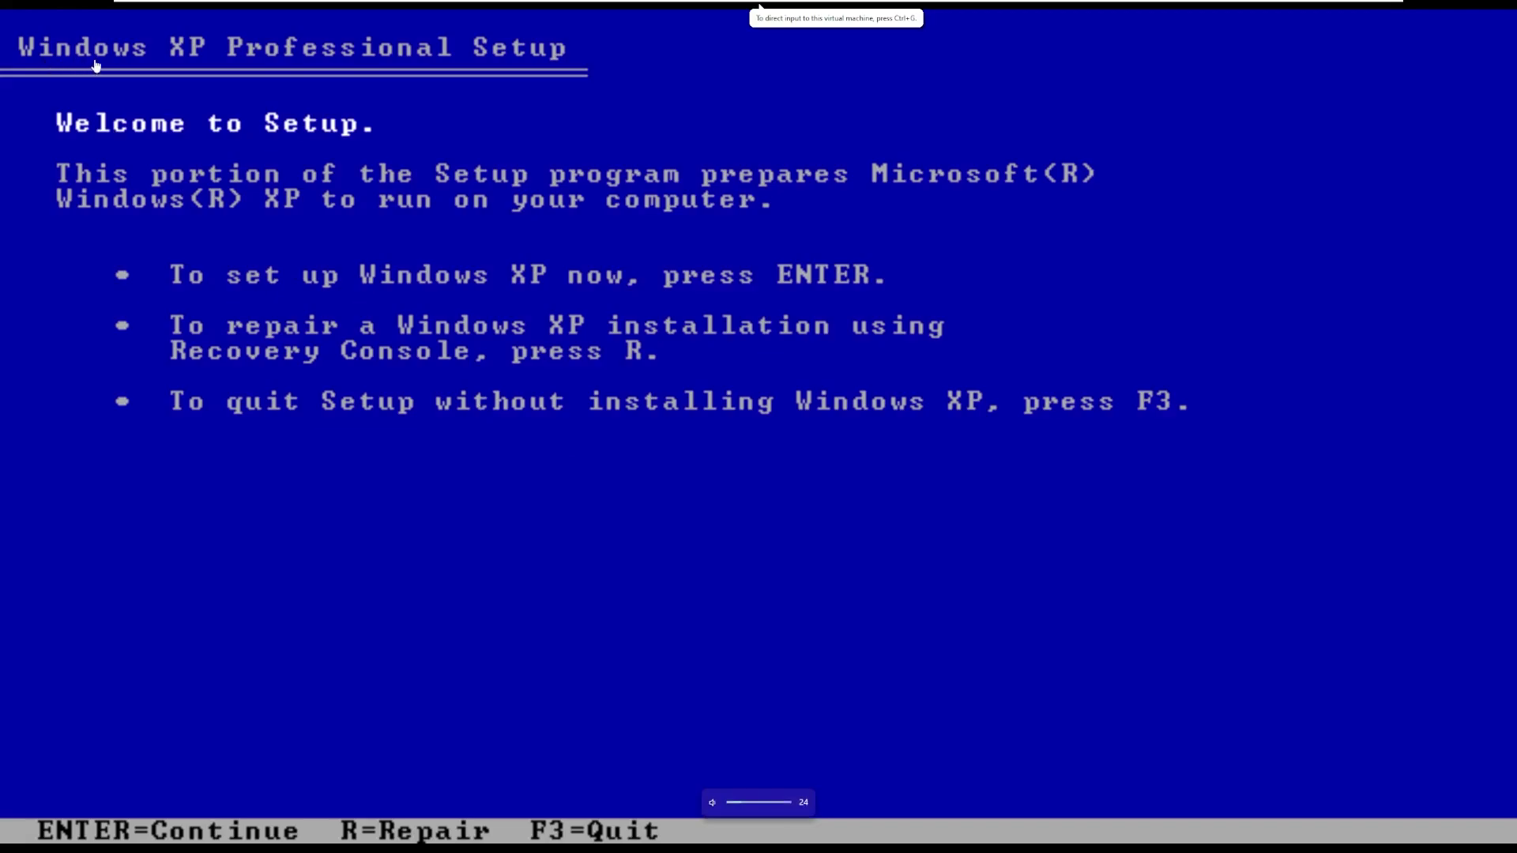
click(304, 65)
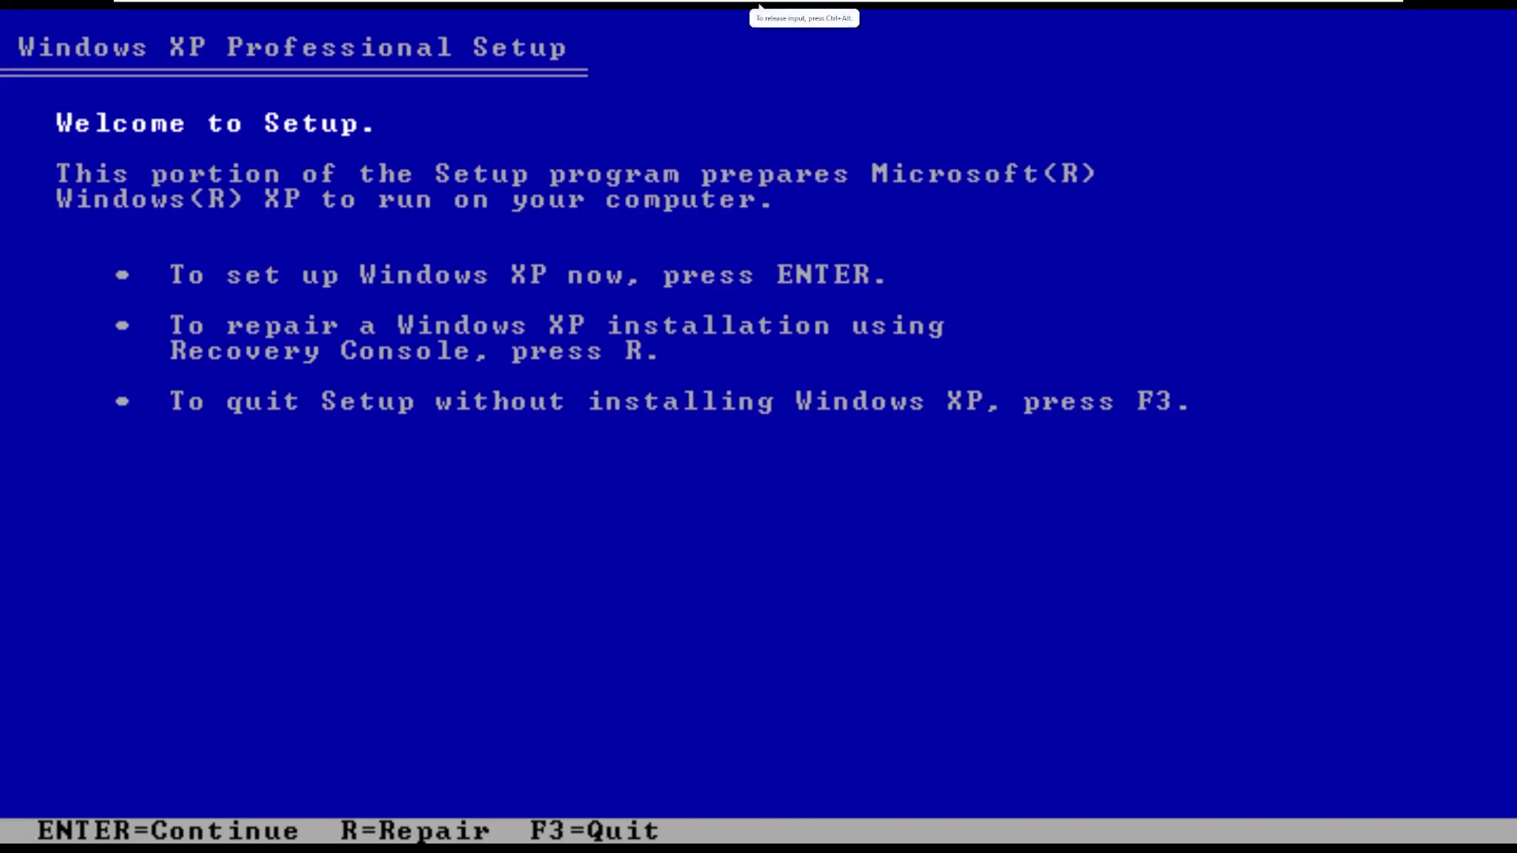
key(Return)
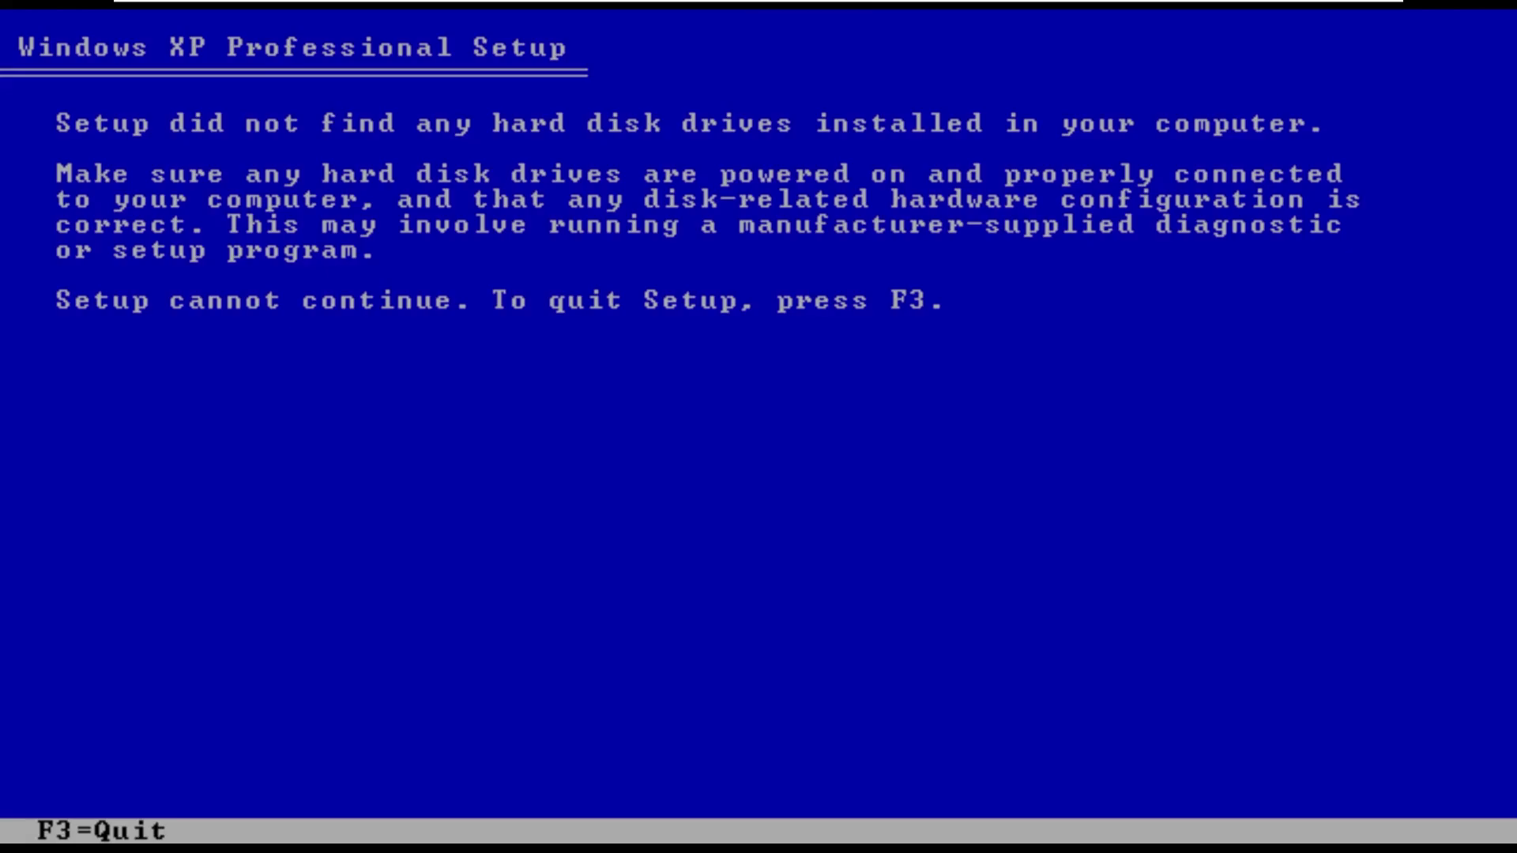
Step: Power off the XP Epsilon machine from the power dropdown and confirm it
key(ctrl+alt)
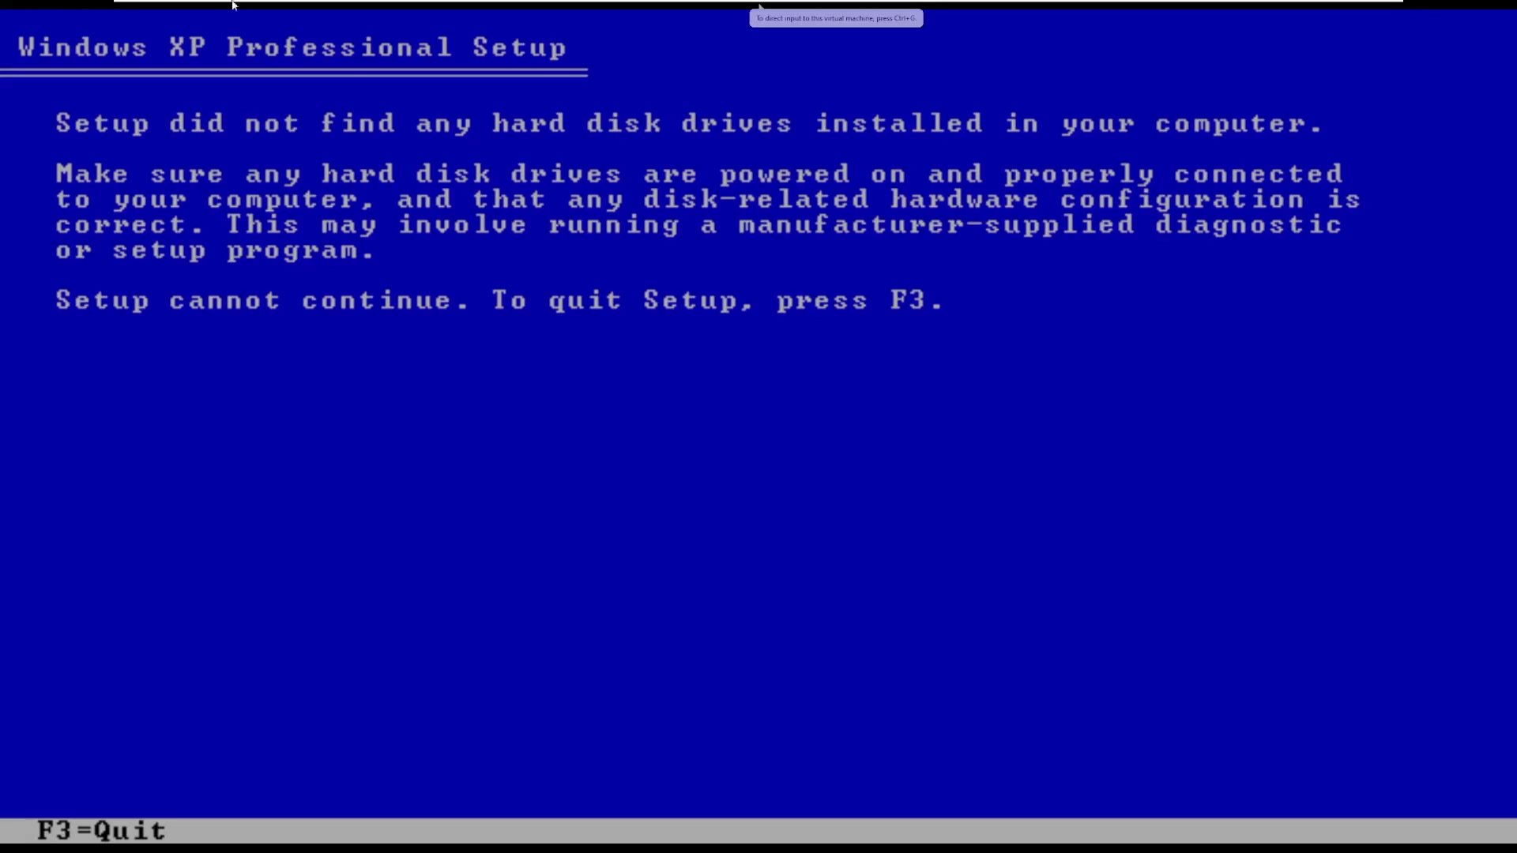
mouse_move(384, 7)
click(311, 7)
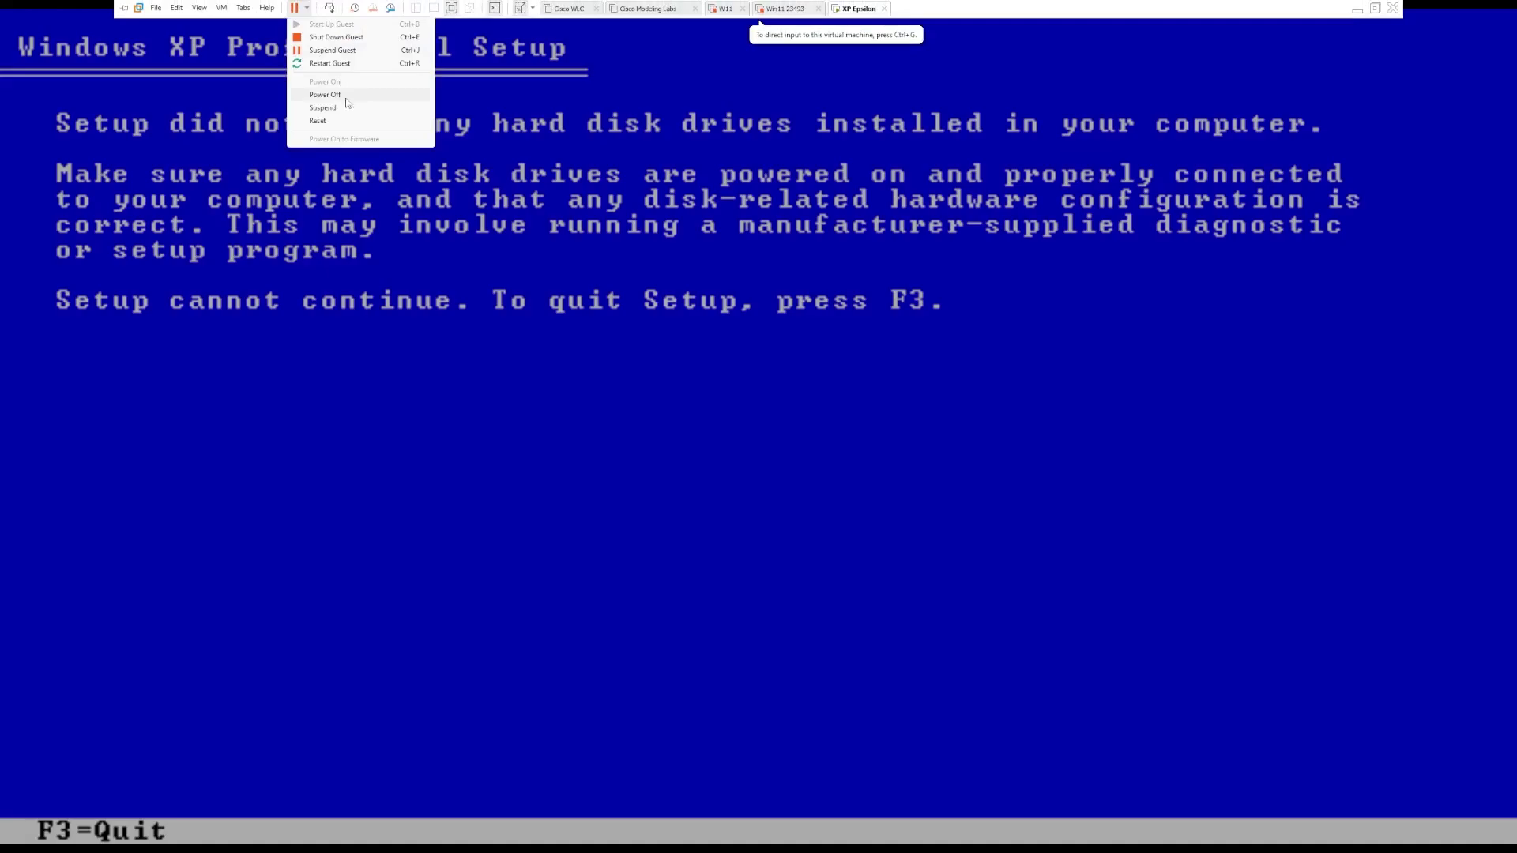
click(349, 99)
click(764, 464)
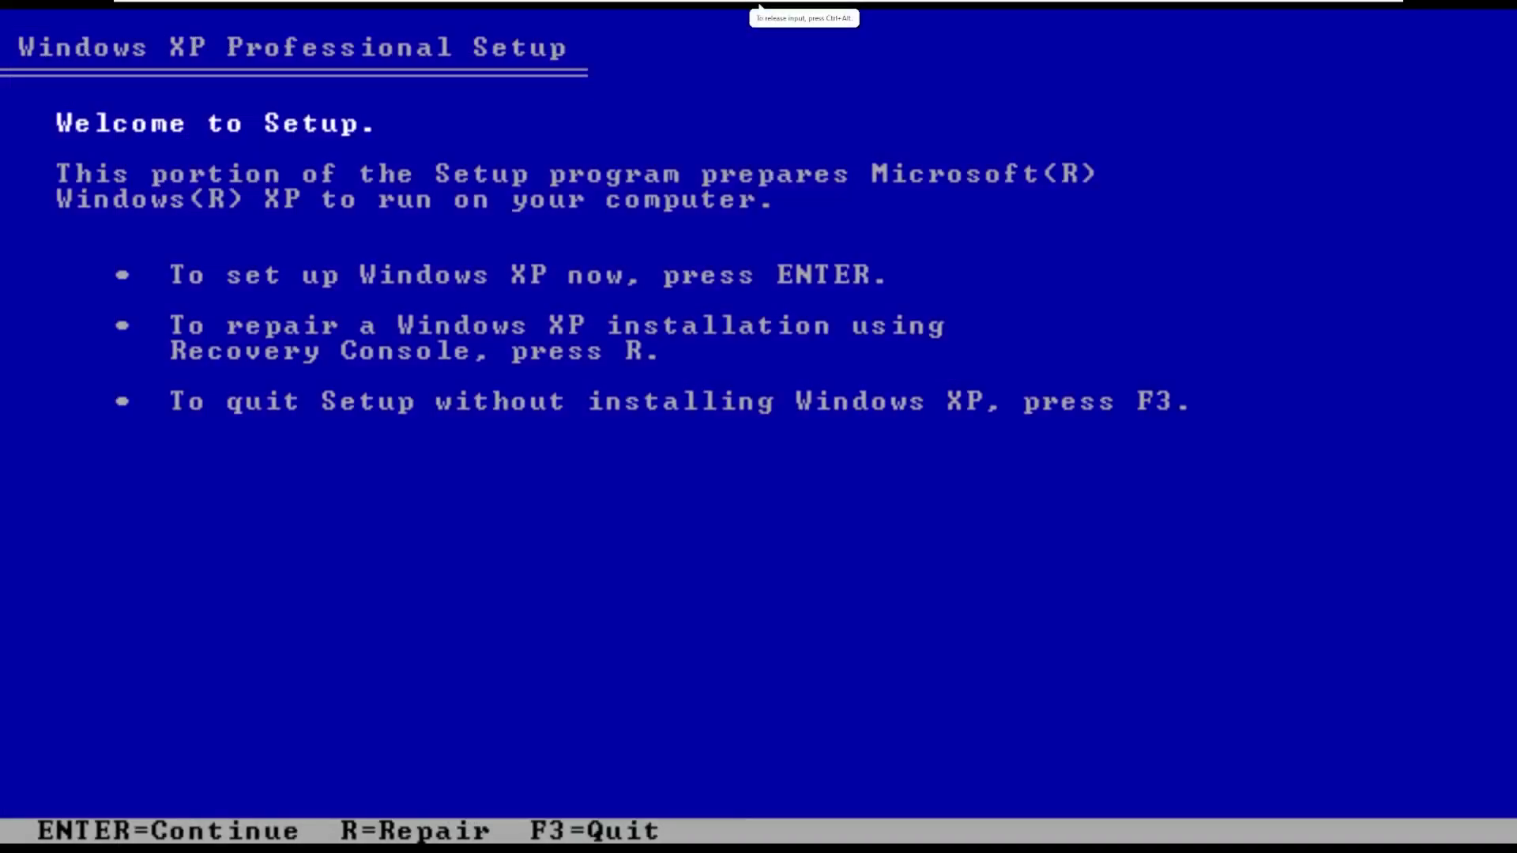
Step: Accept the XP licence, partition the 40955 MB unpartitioned space and quick-format it as NTFS
key(Return)
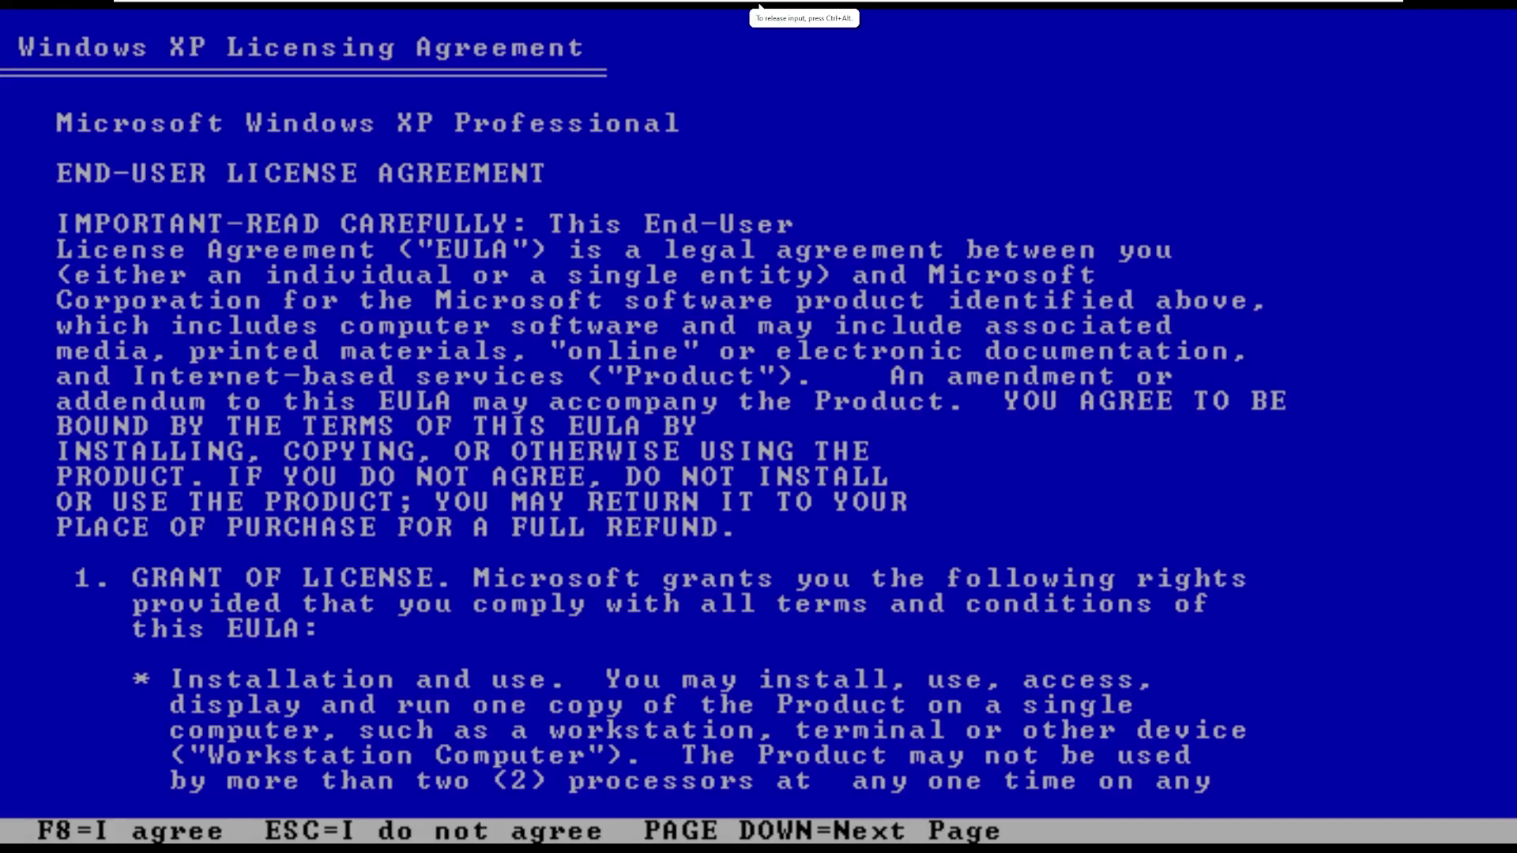
key(F8)
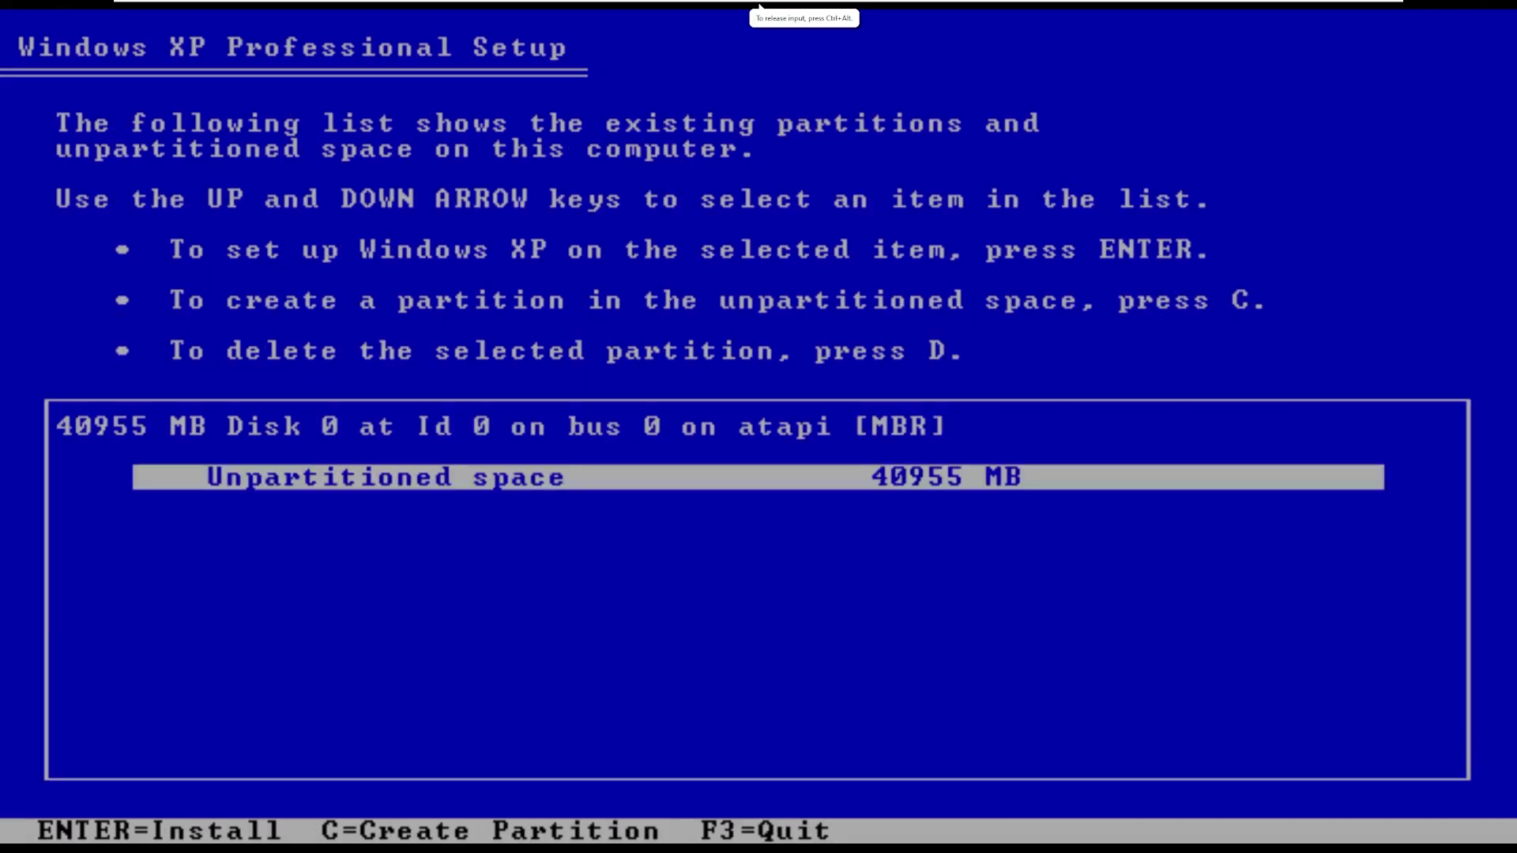
key(Return)
key(Up)
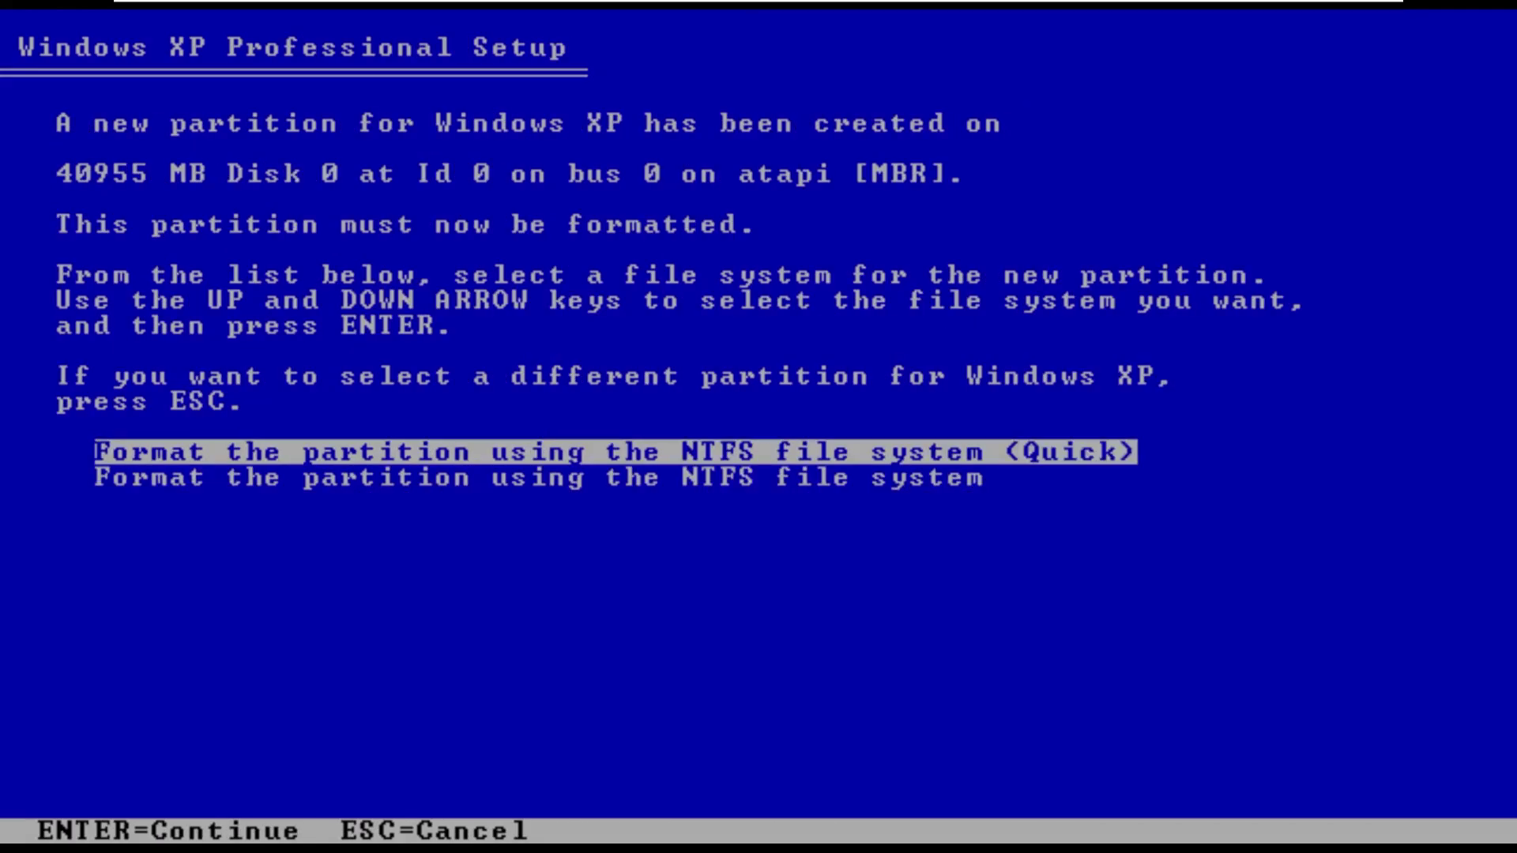
key(Return)
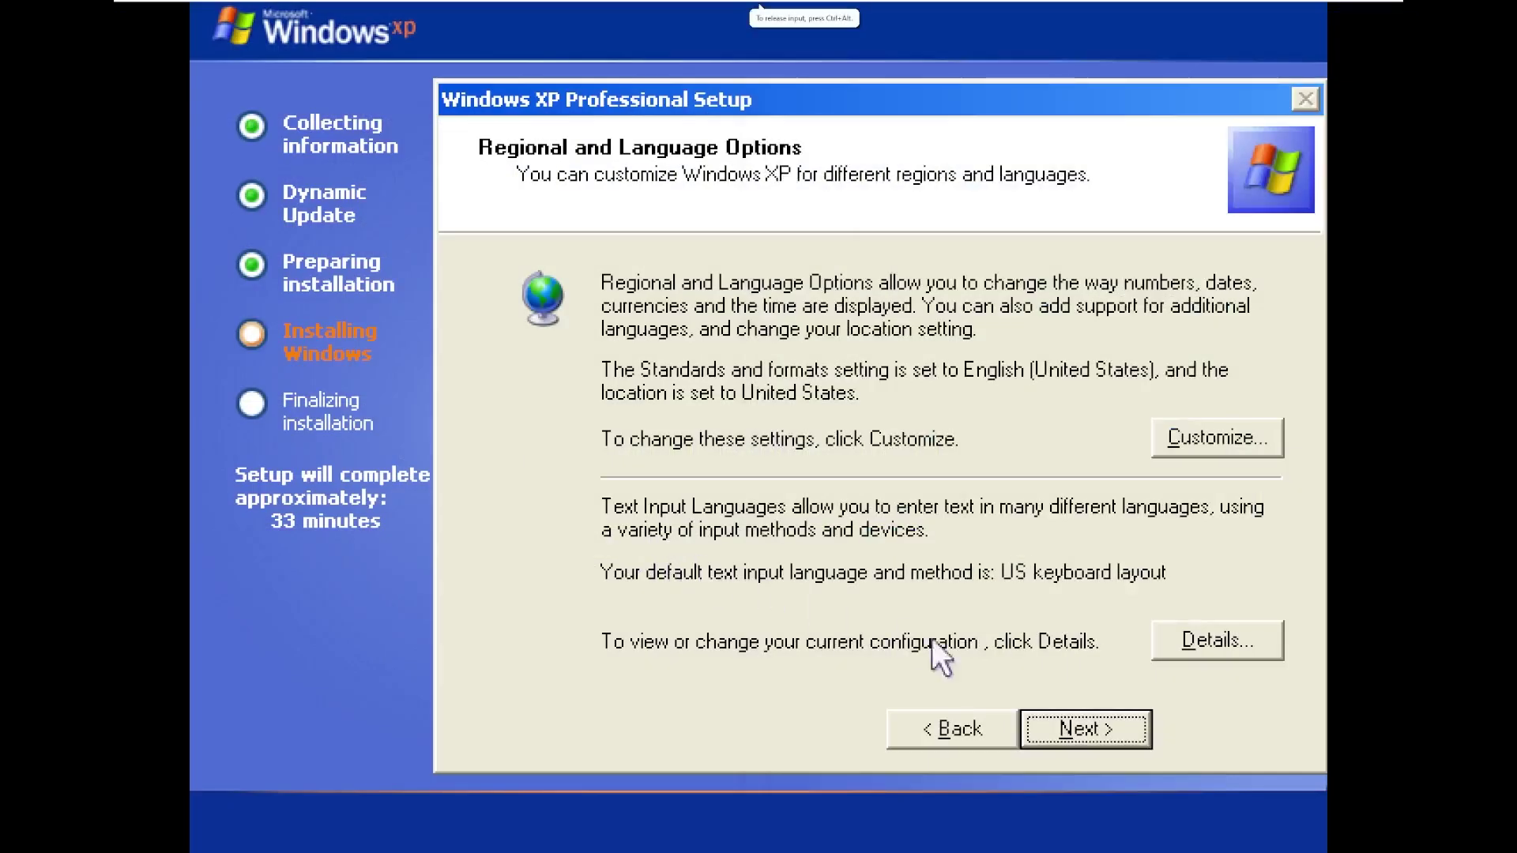
Step: Enter 'Windows' as the owner name, get past the product key error, and accept the computer name
click(1061, 716)
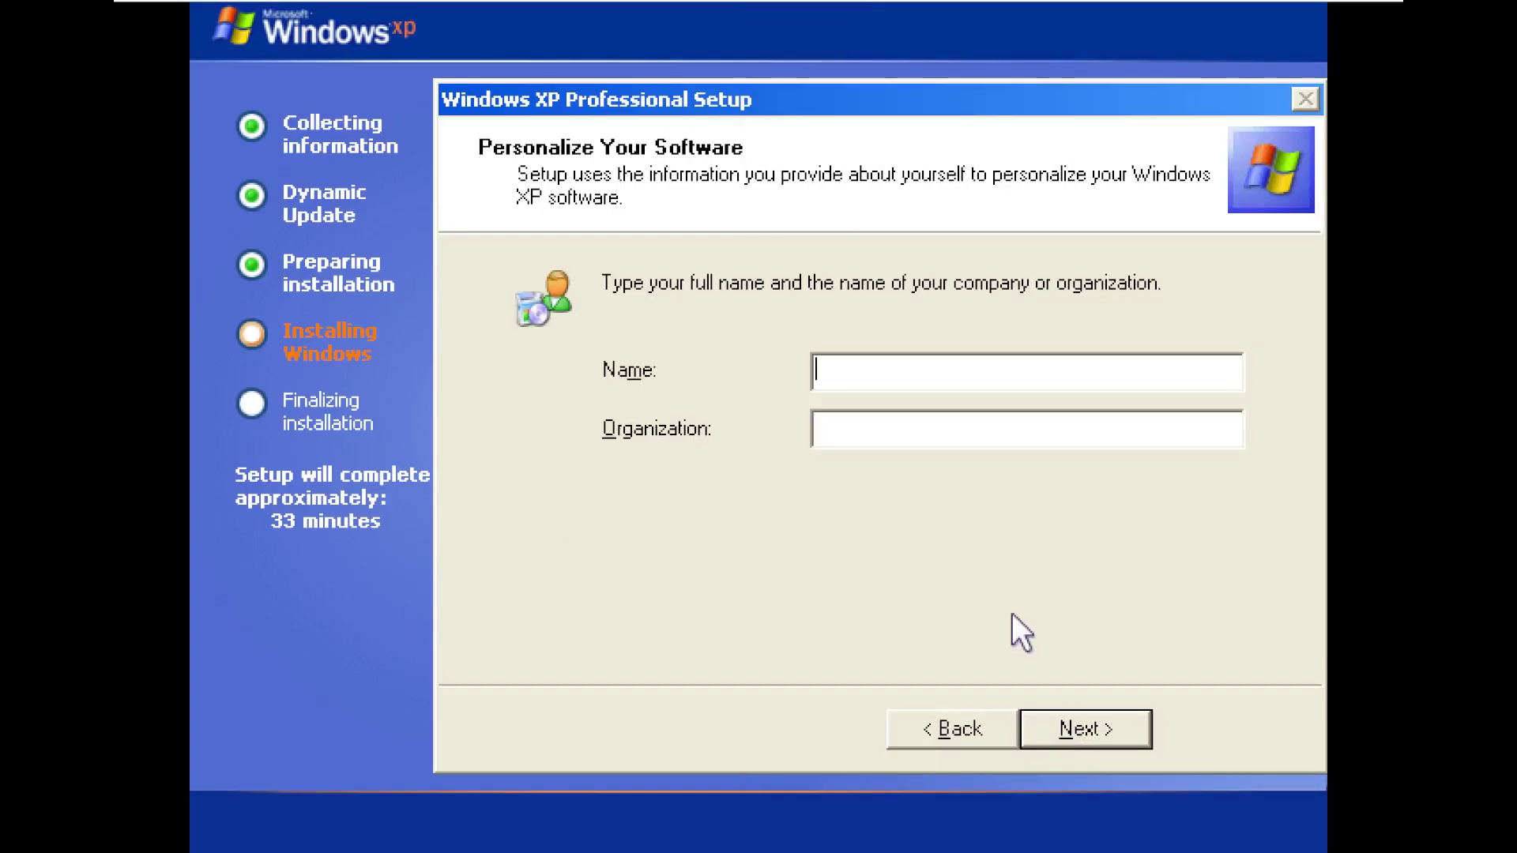
text(Windows)
key(Return)
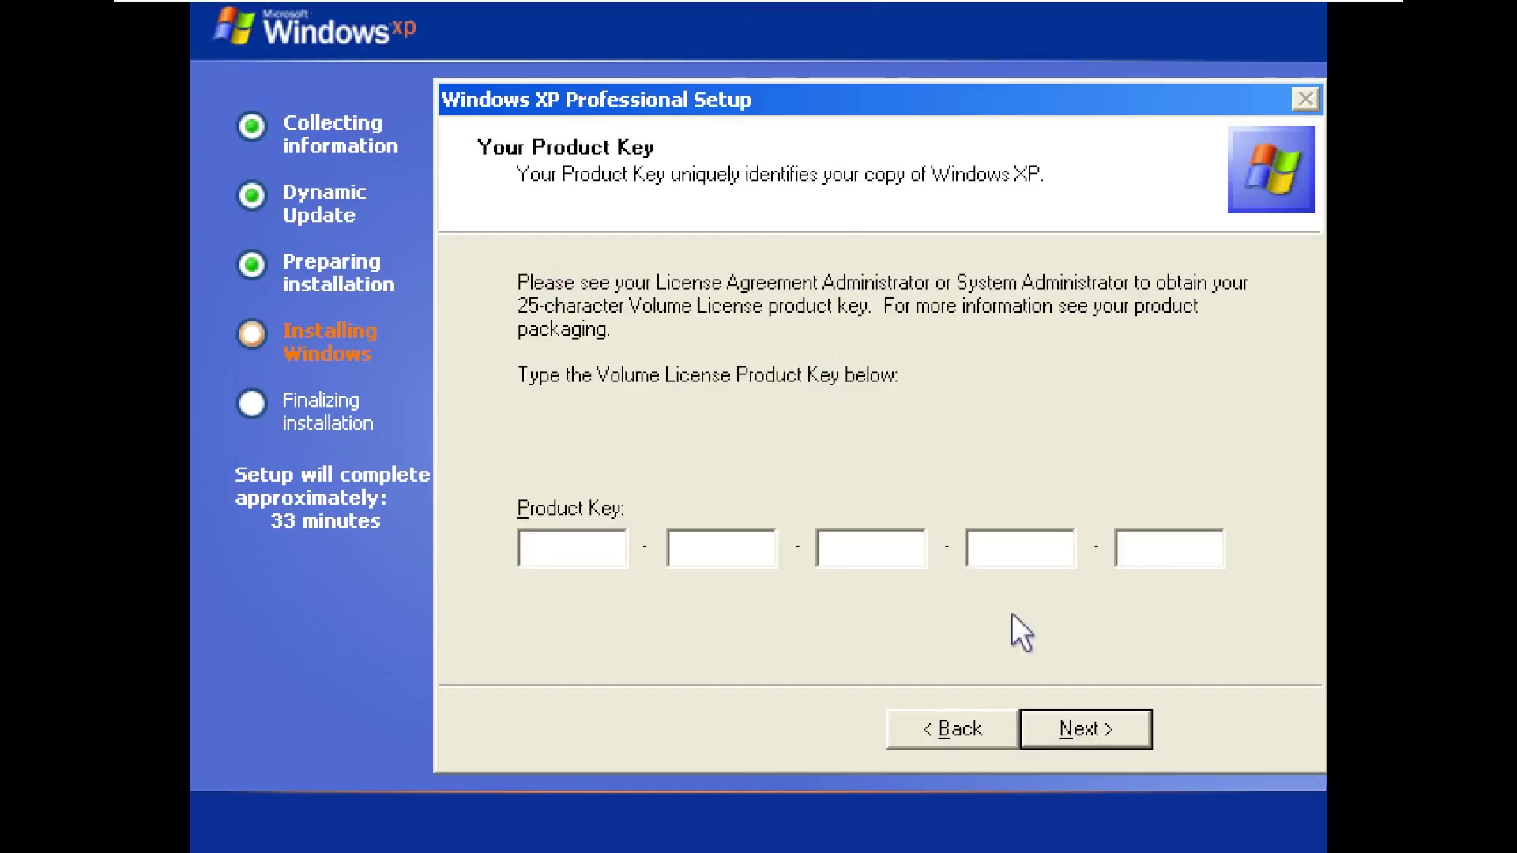
click(1083, 727)
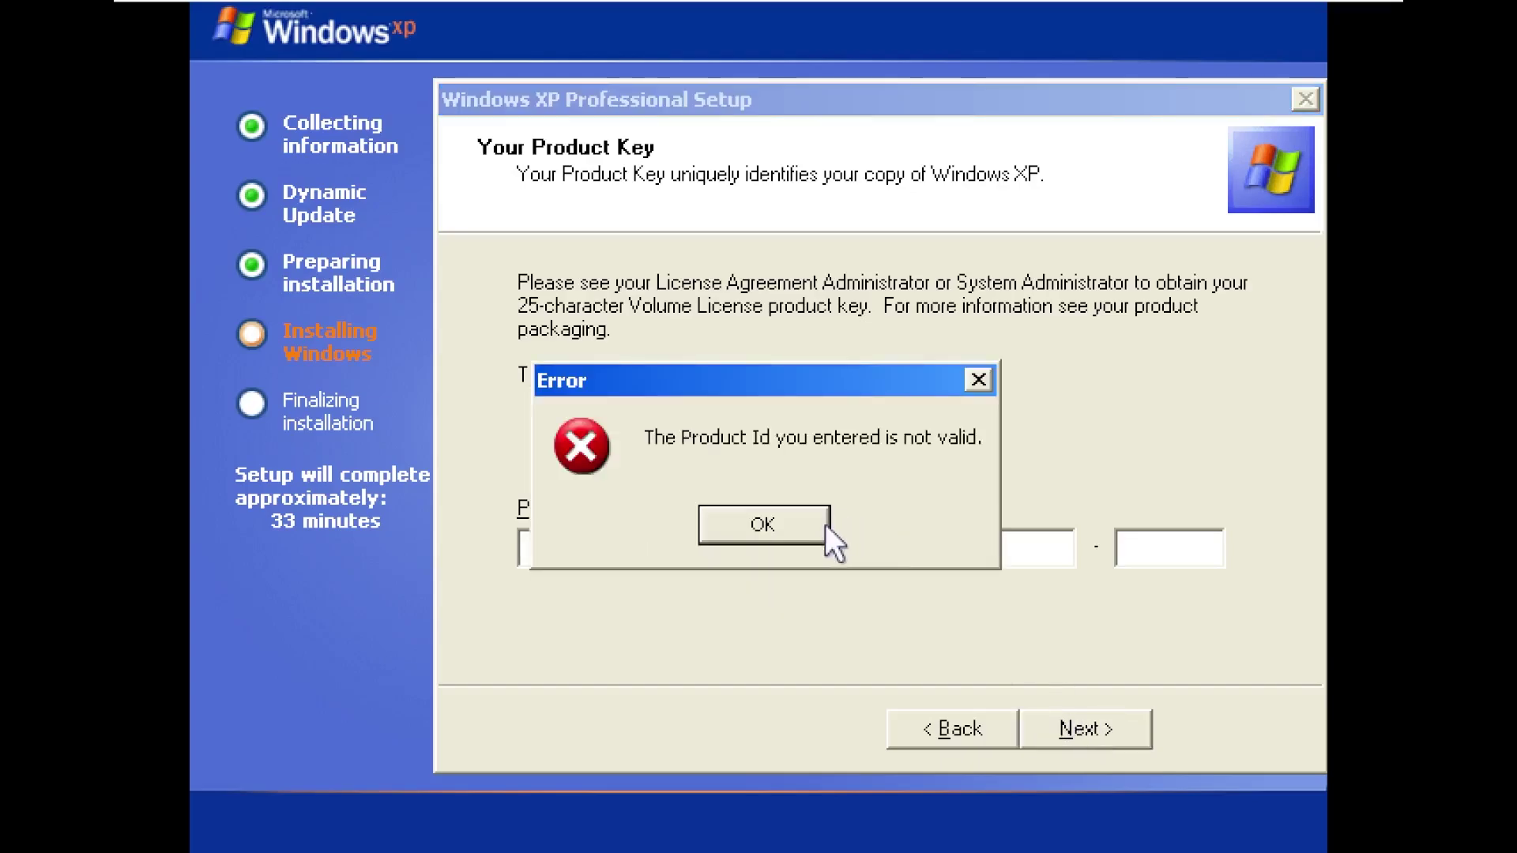
click(822, 530)
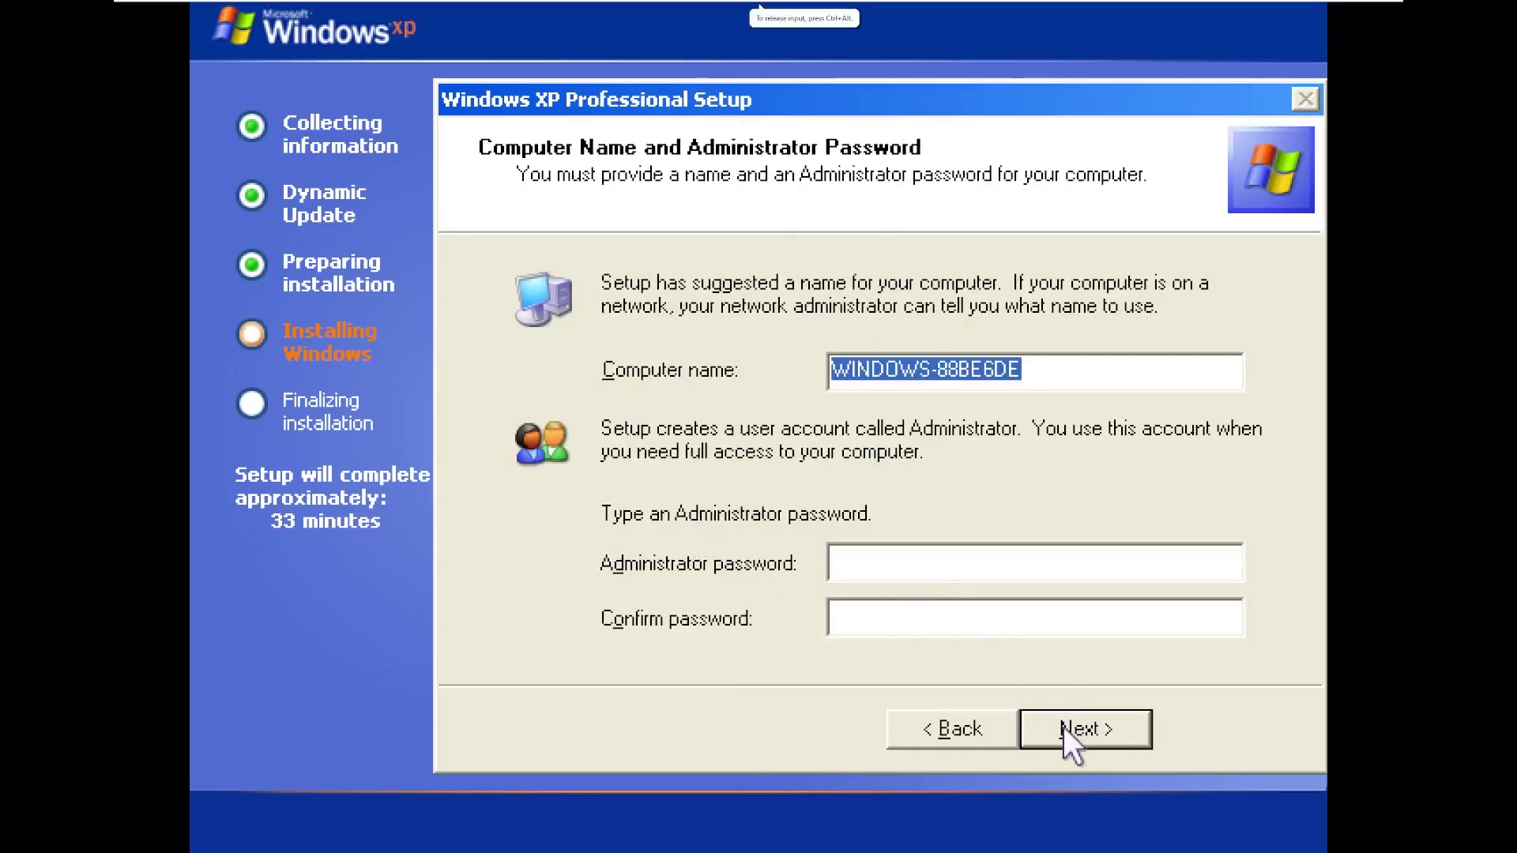
click(1063, 726)
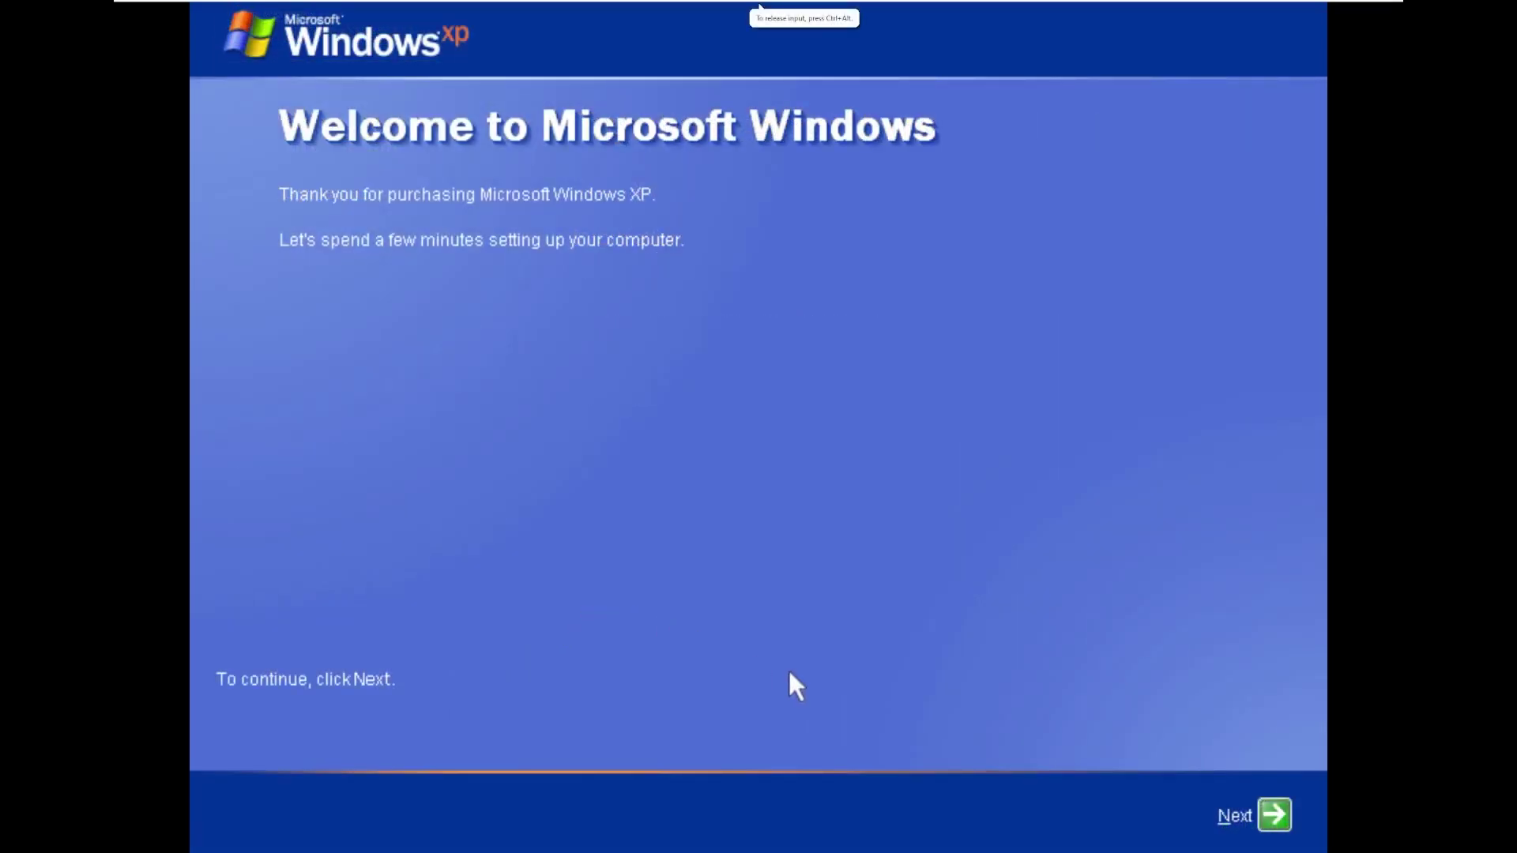
Step: Decline Automatic Updates, skip connectivity and registration, and enter the user name 'Epsilon'
click(1268, 822)
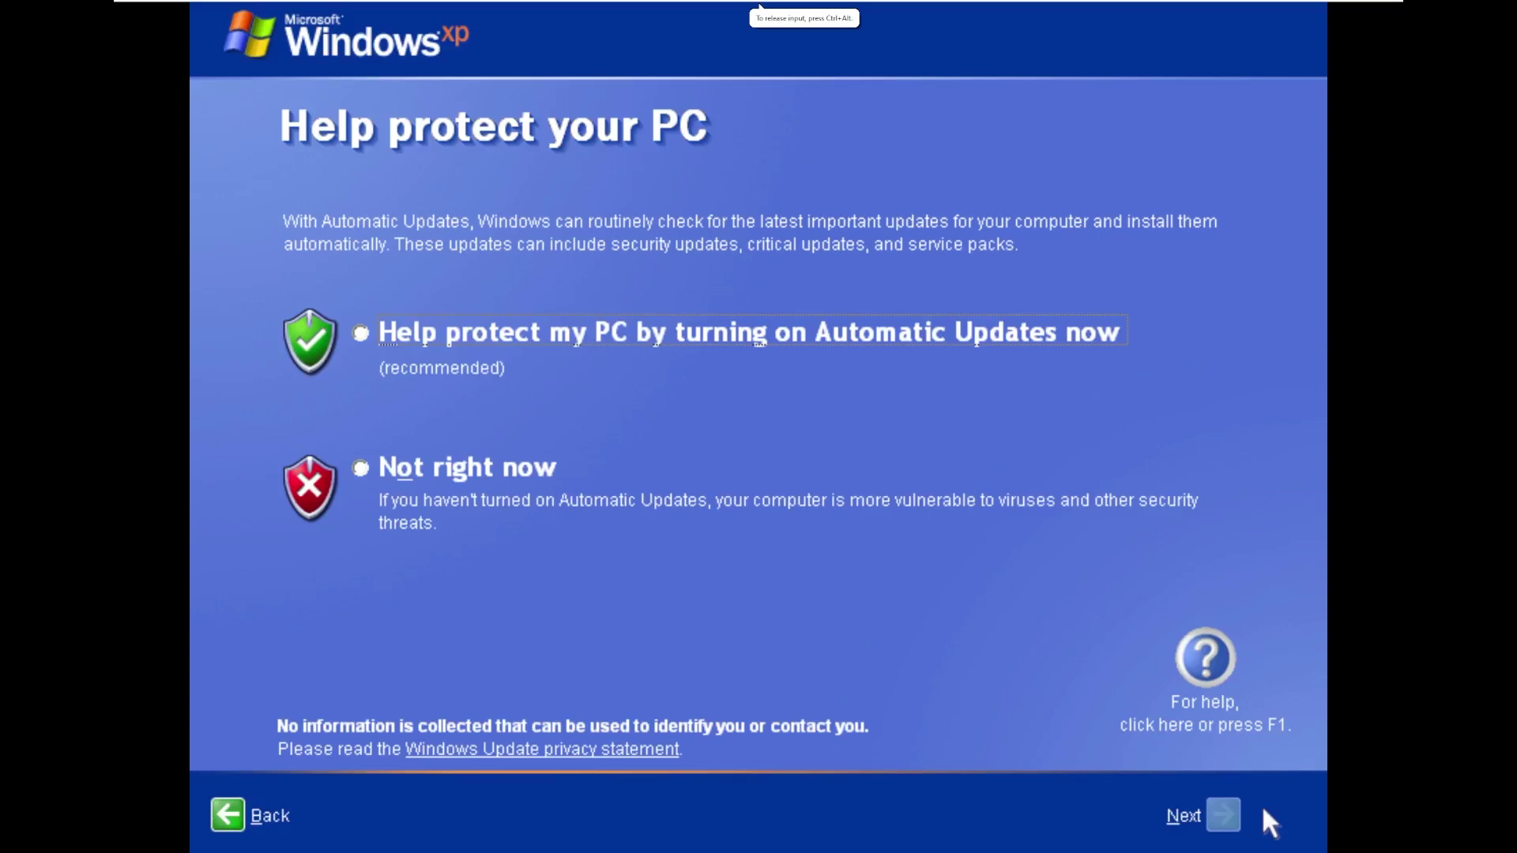
click(513, 471)
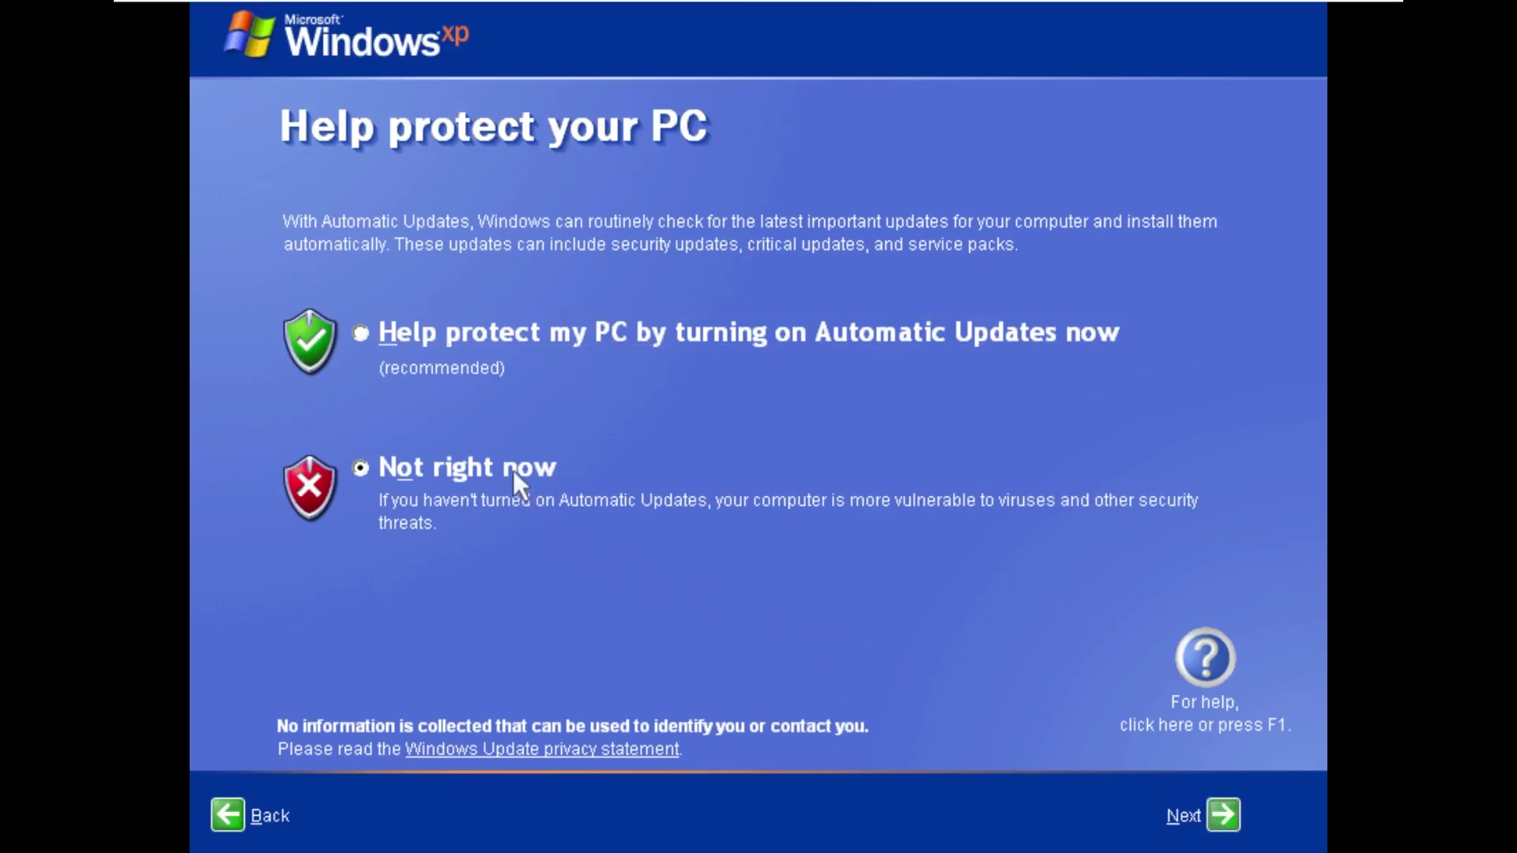
click(1217, 811)
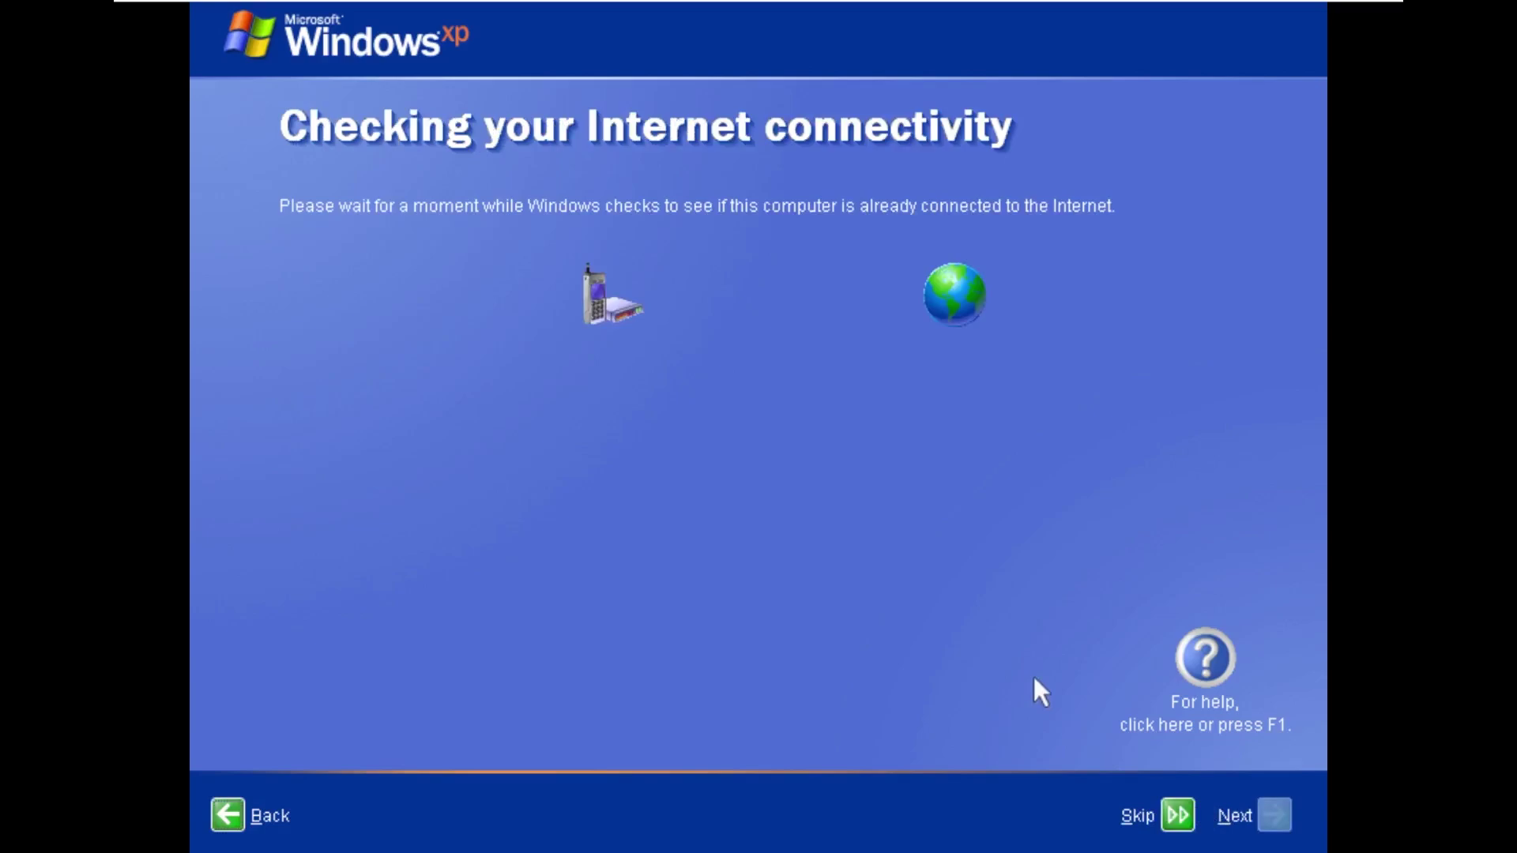
click(1179, 814)
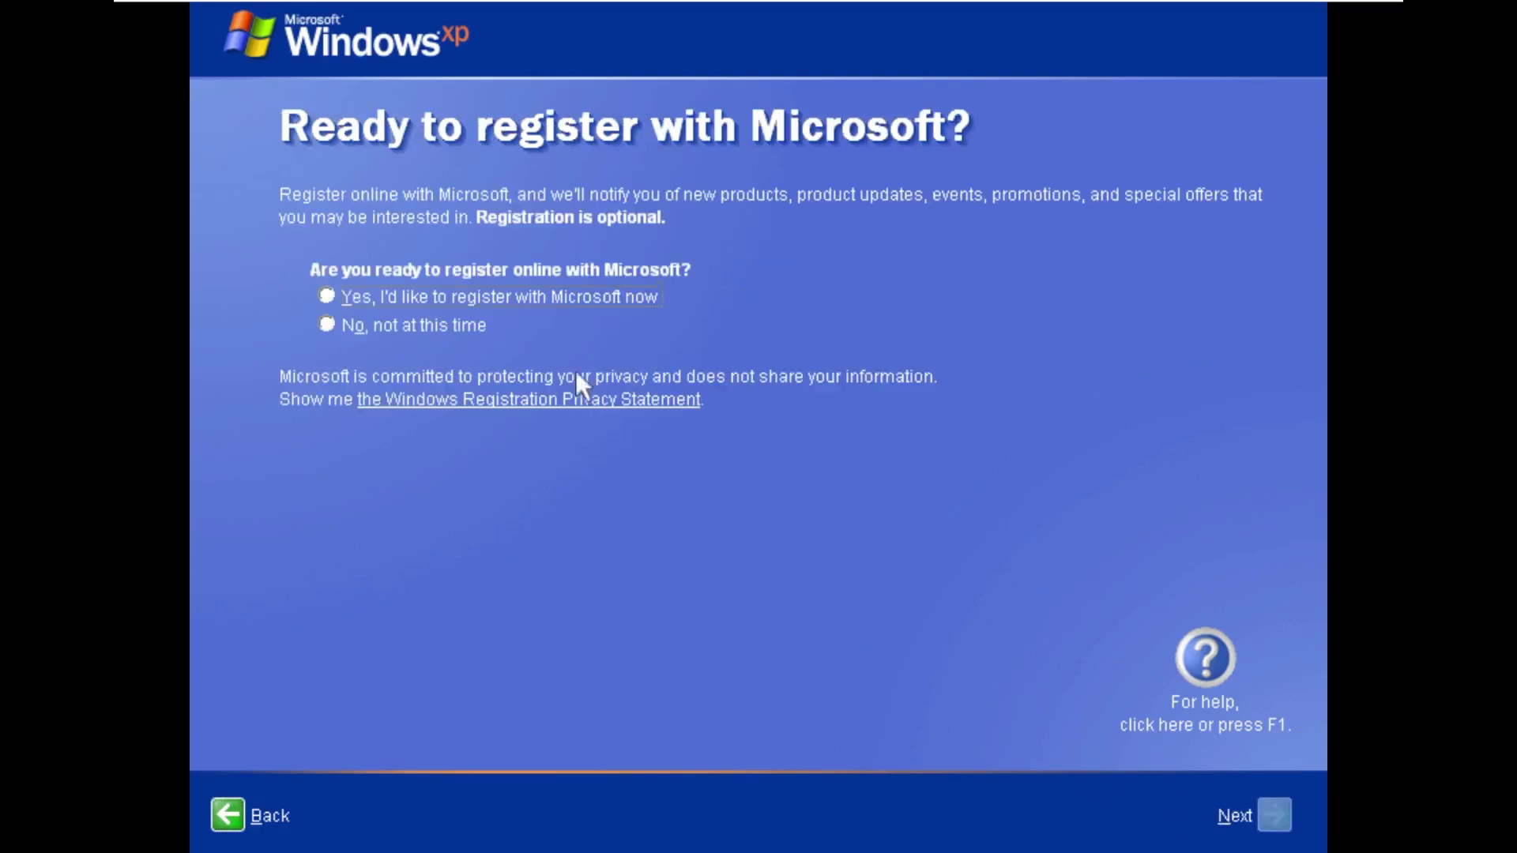
click(473, 327)
click(1272, 814)
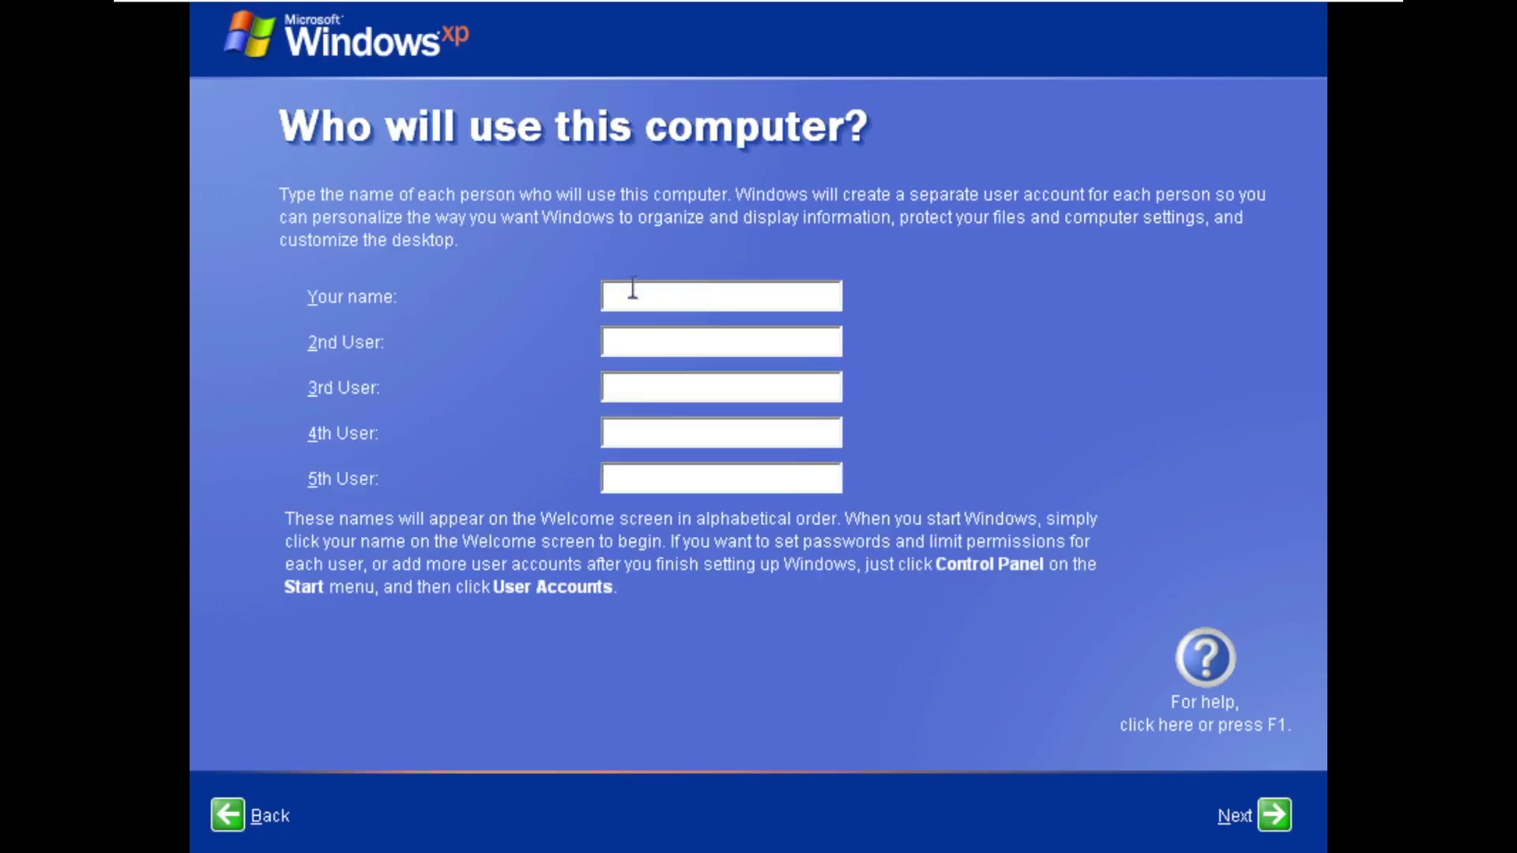
text(Epsilonm)
key(BackSpace)
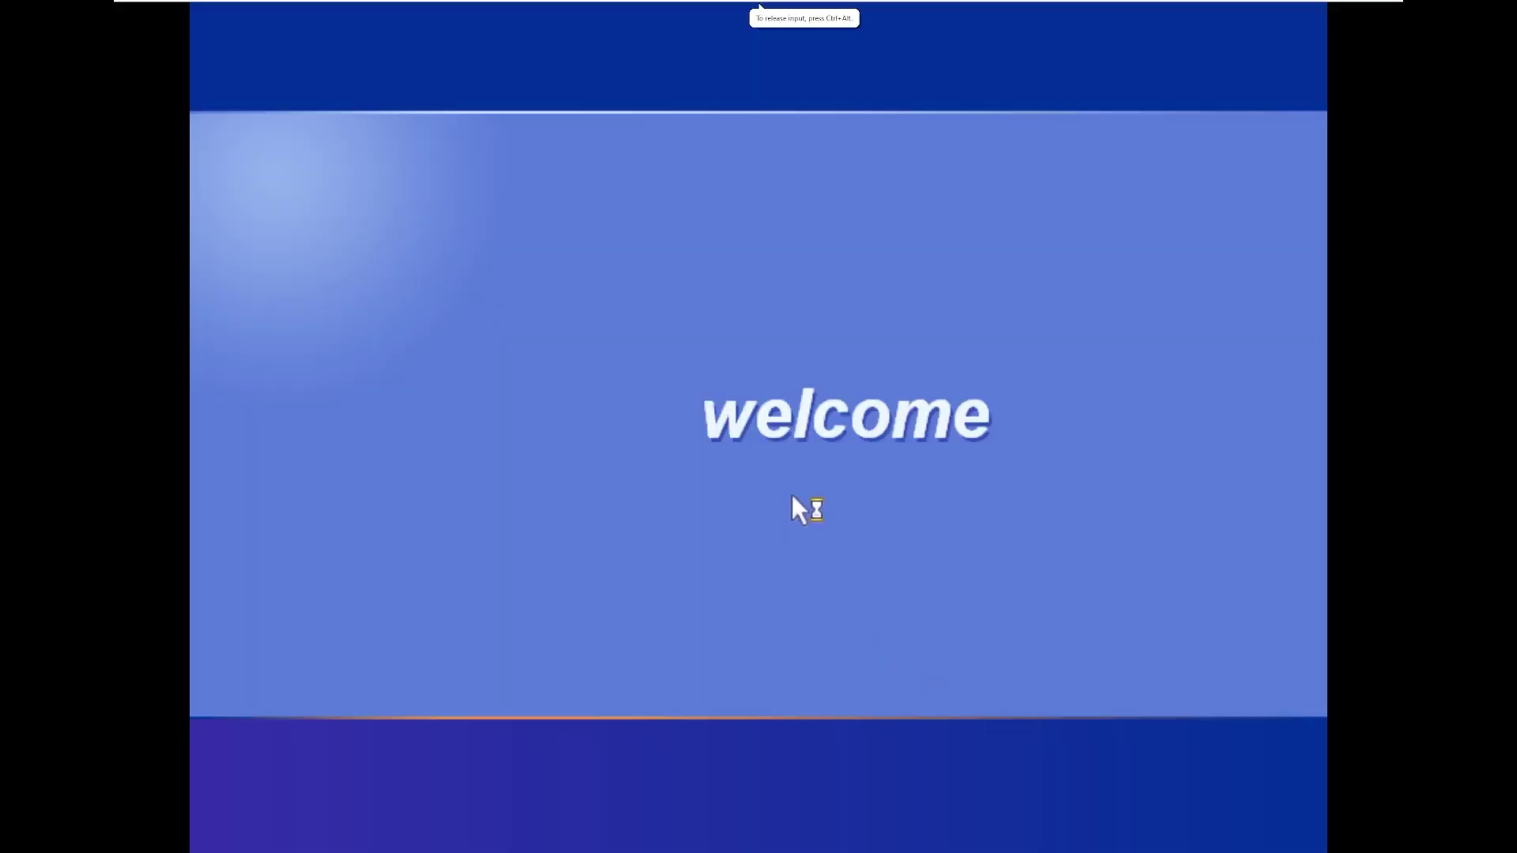
Step: Fit the guest display to the screen from the full-screen toolbar menu and confirm the resize
key(ctrl+alt)
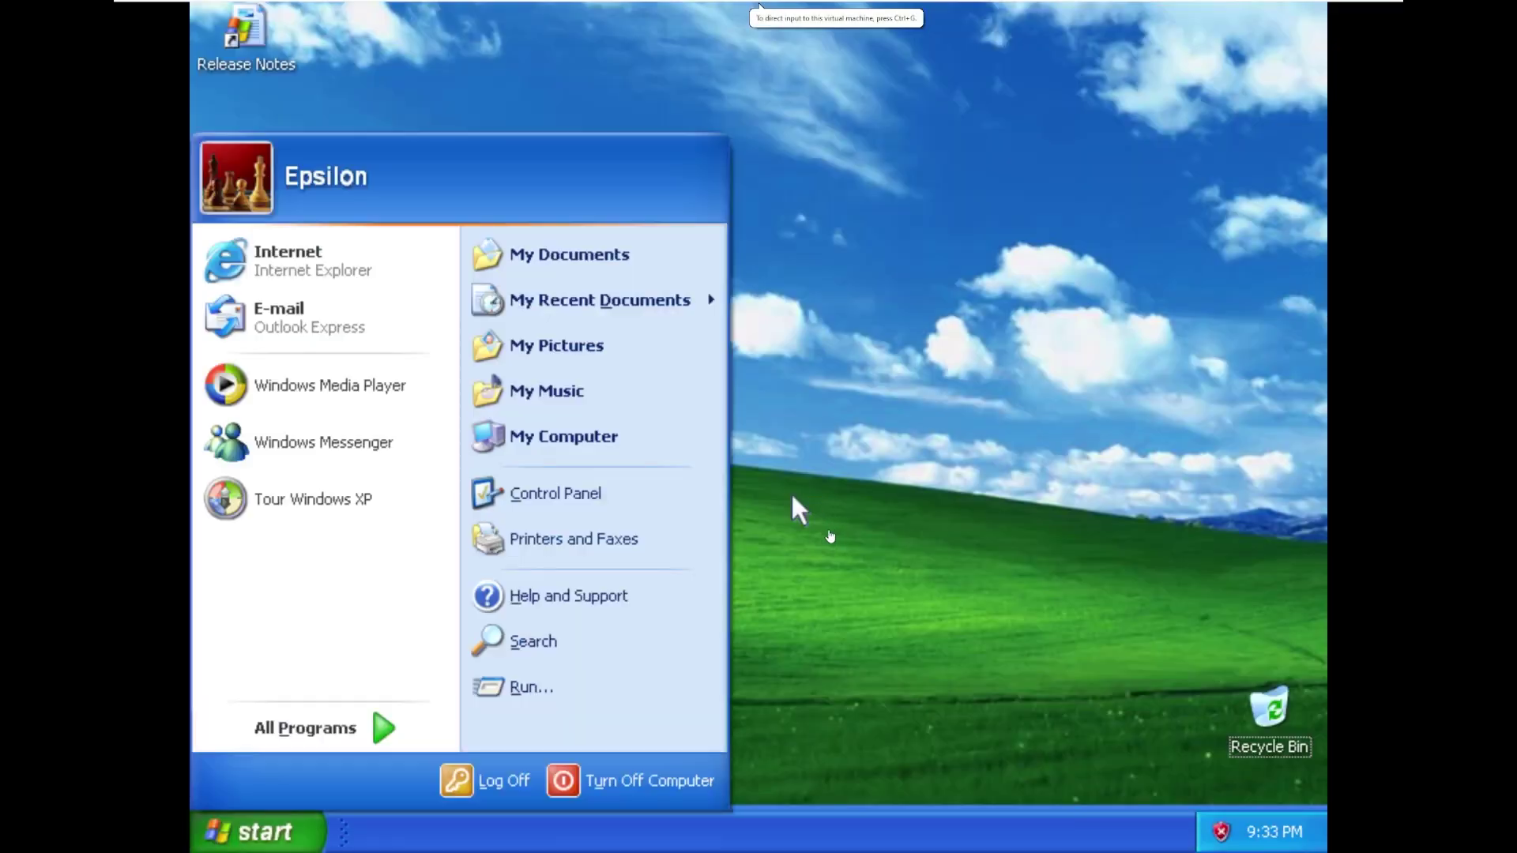
click(850, 557)
drag(858, 569, 880, 585)
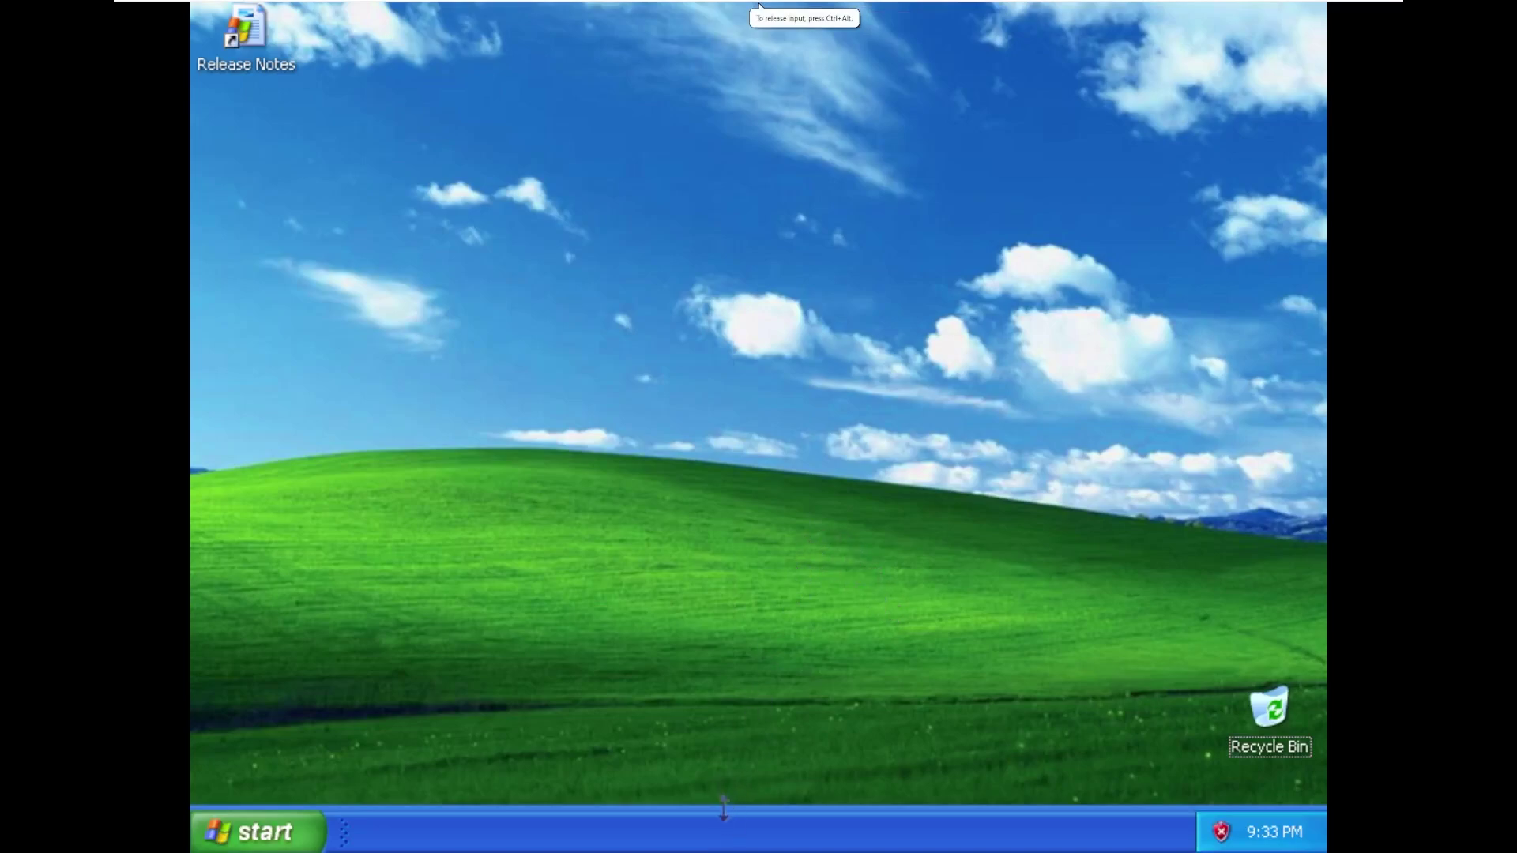
mouse_move(501, 9)
click(241, 8)
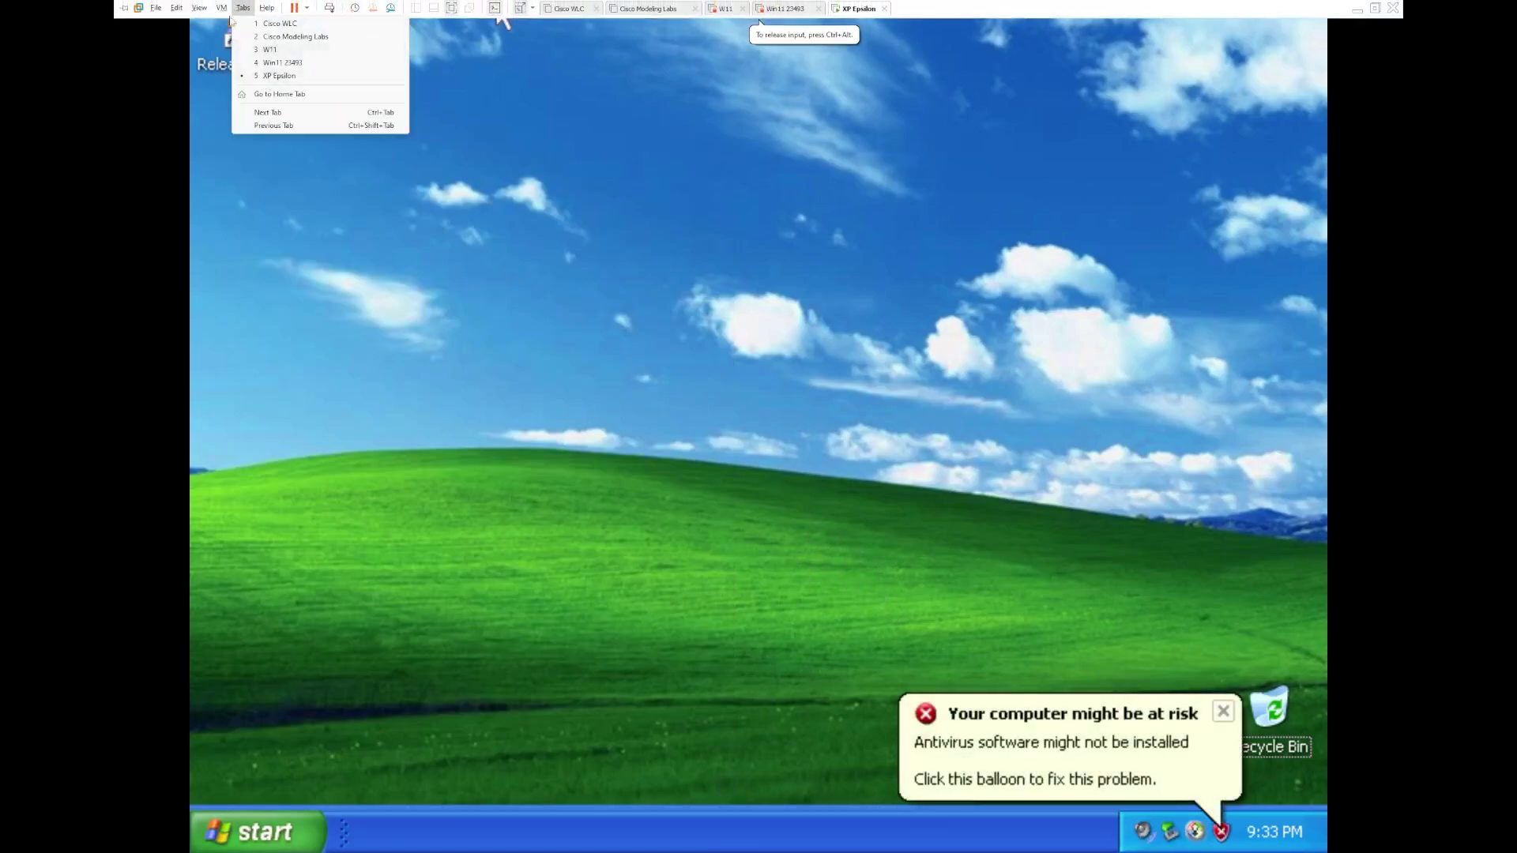
mouse_move(222, 7)
click(266, 142)
click(788, 474)
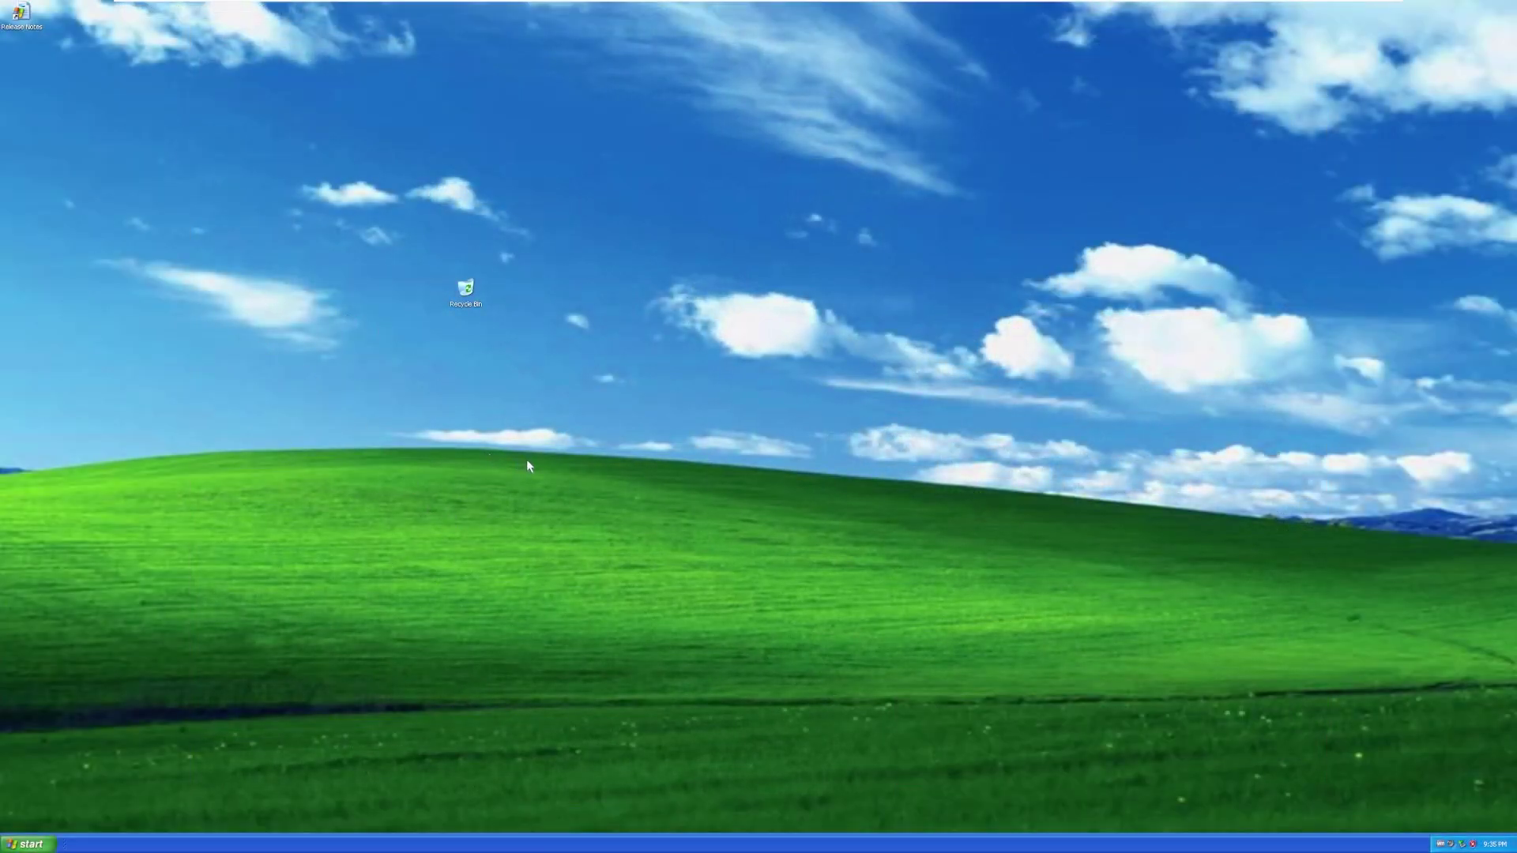
drag(314, 492, 739, 449)
double_click(21, 14)
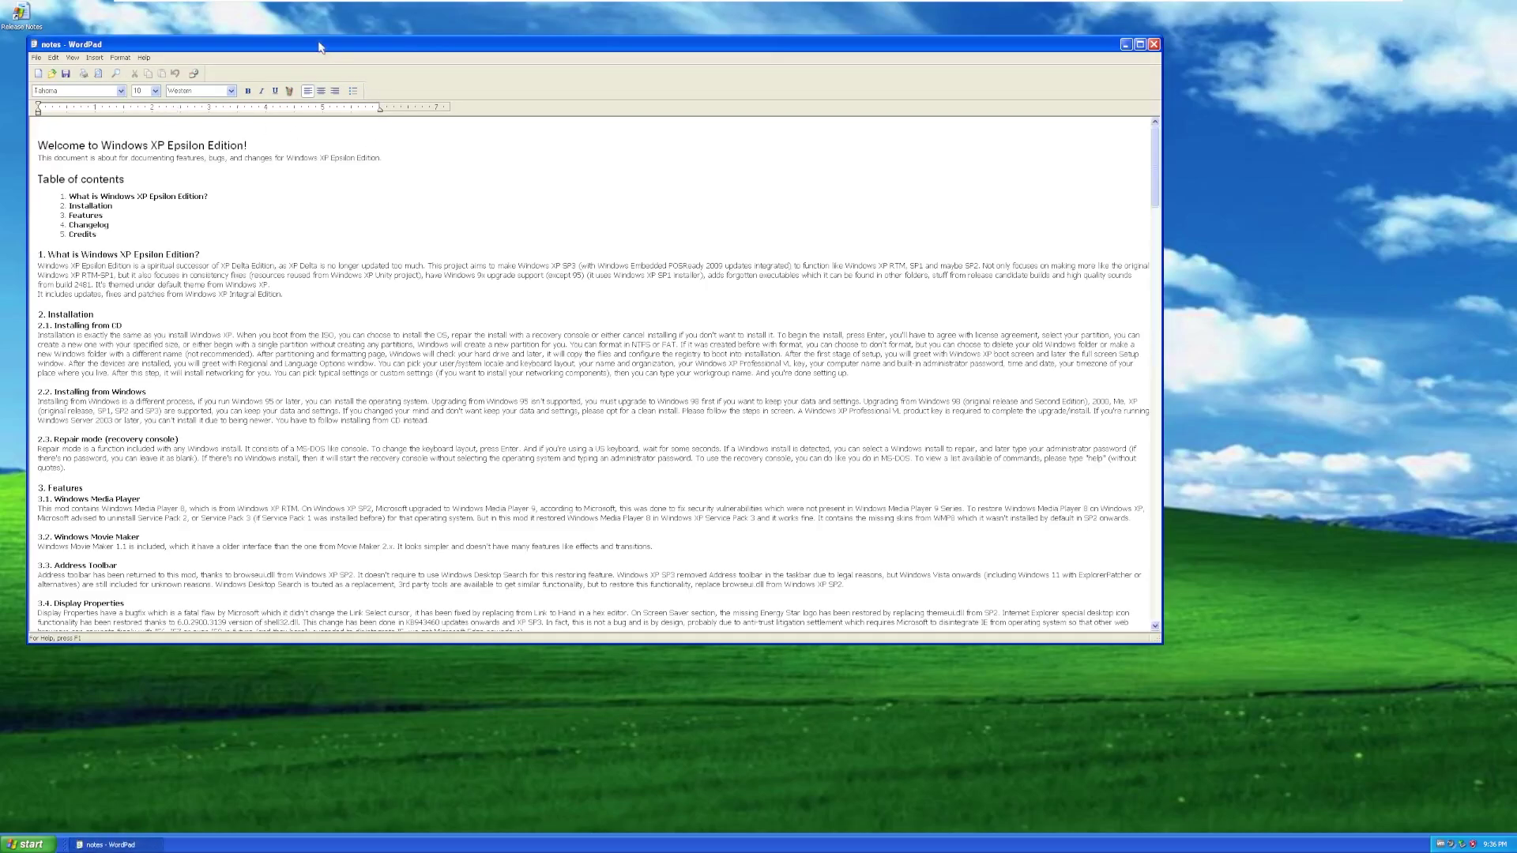
drag(320, 45, 438, 81)
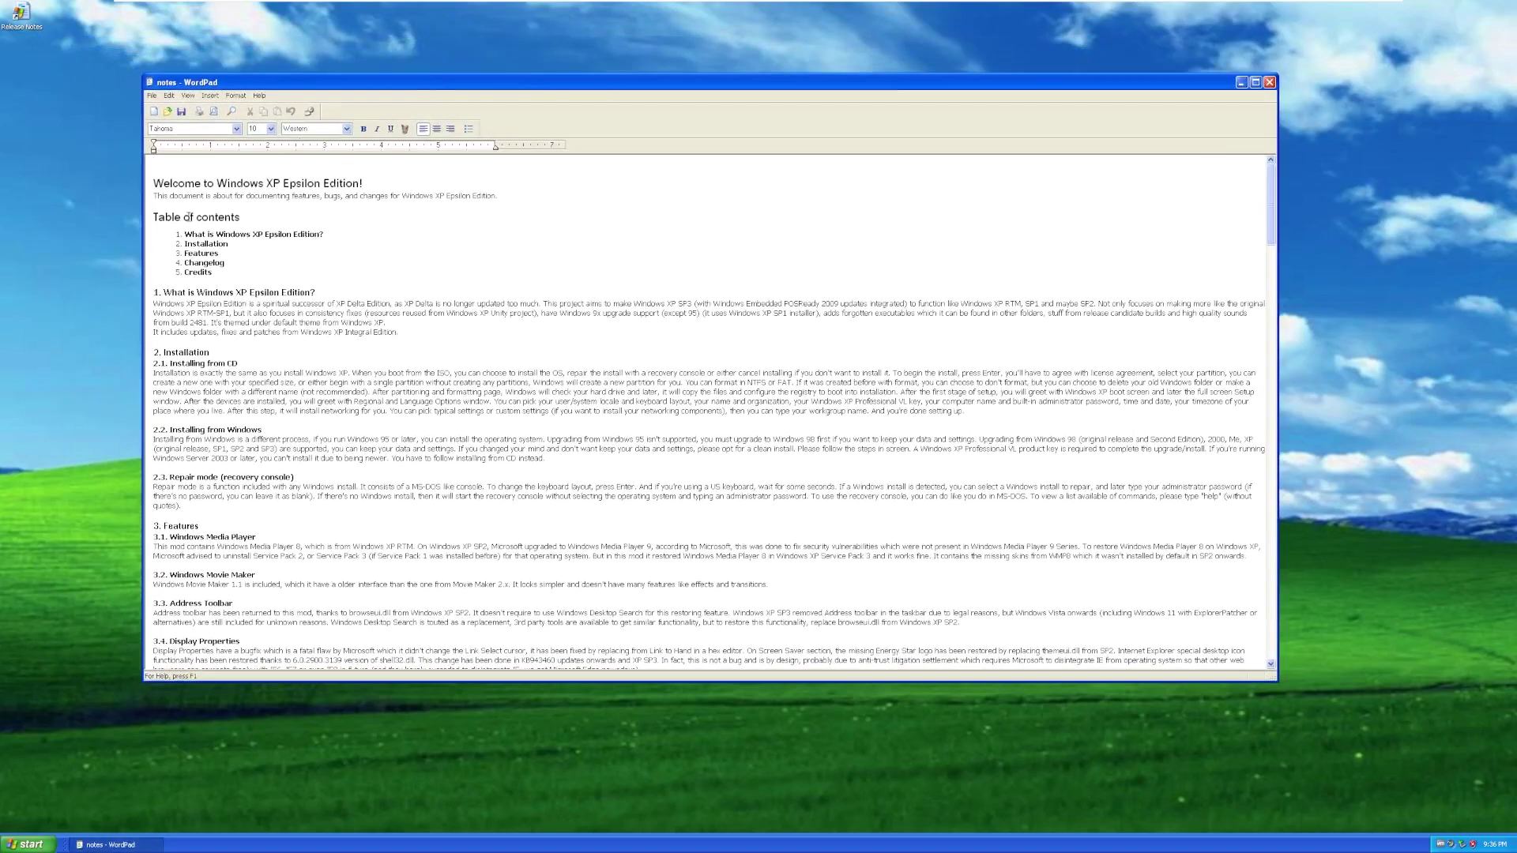
scroll(204, 196, down, 1)
drag(1271, 209, 1269, 336)
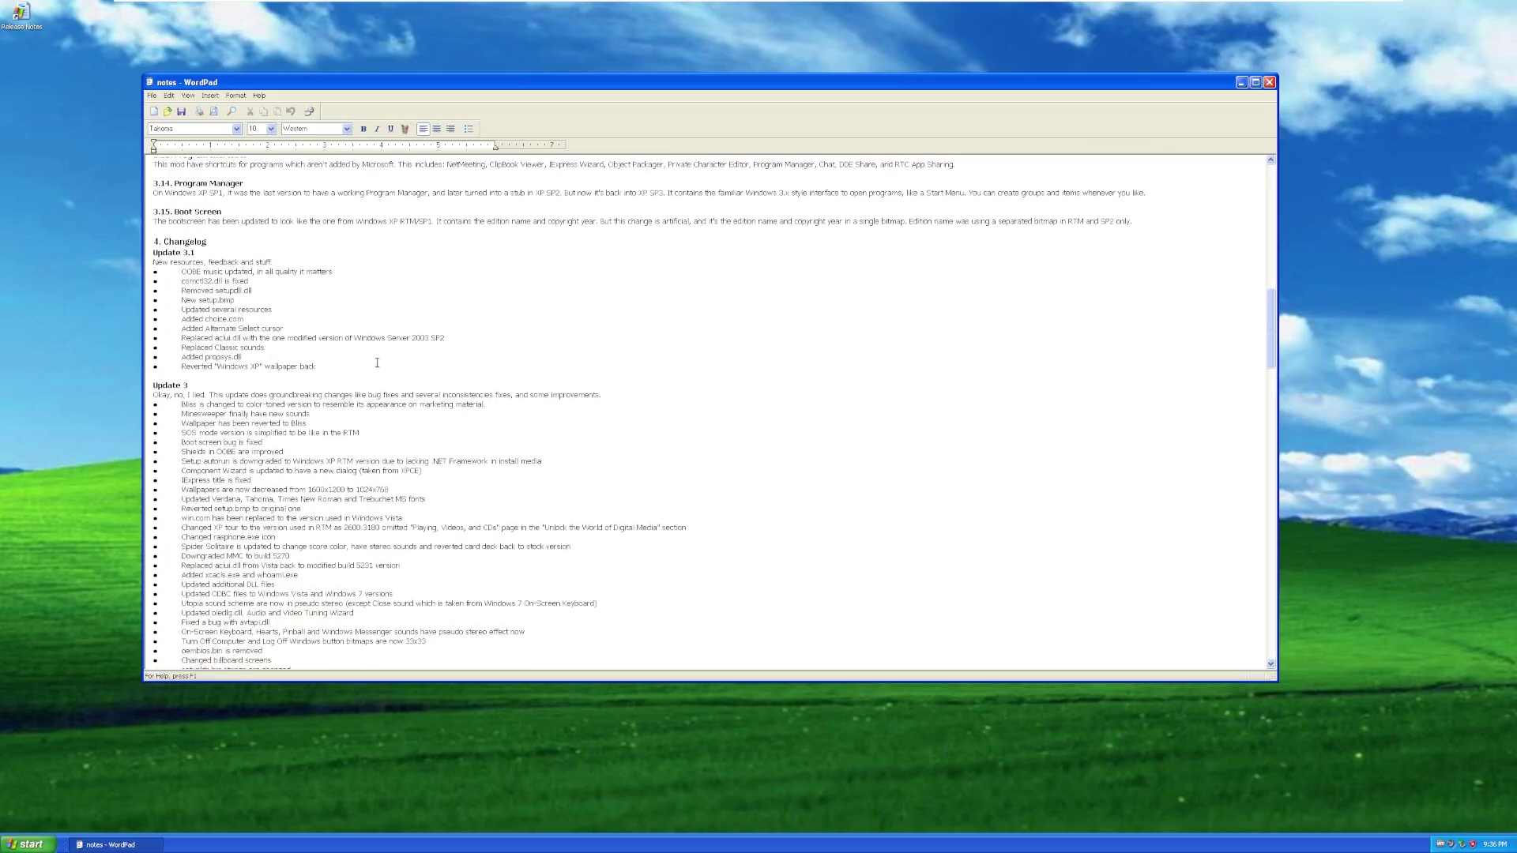
scroll(290, 286, down, 5)
scroll(290, 285, down, 15)
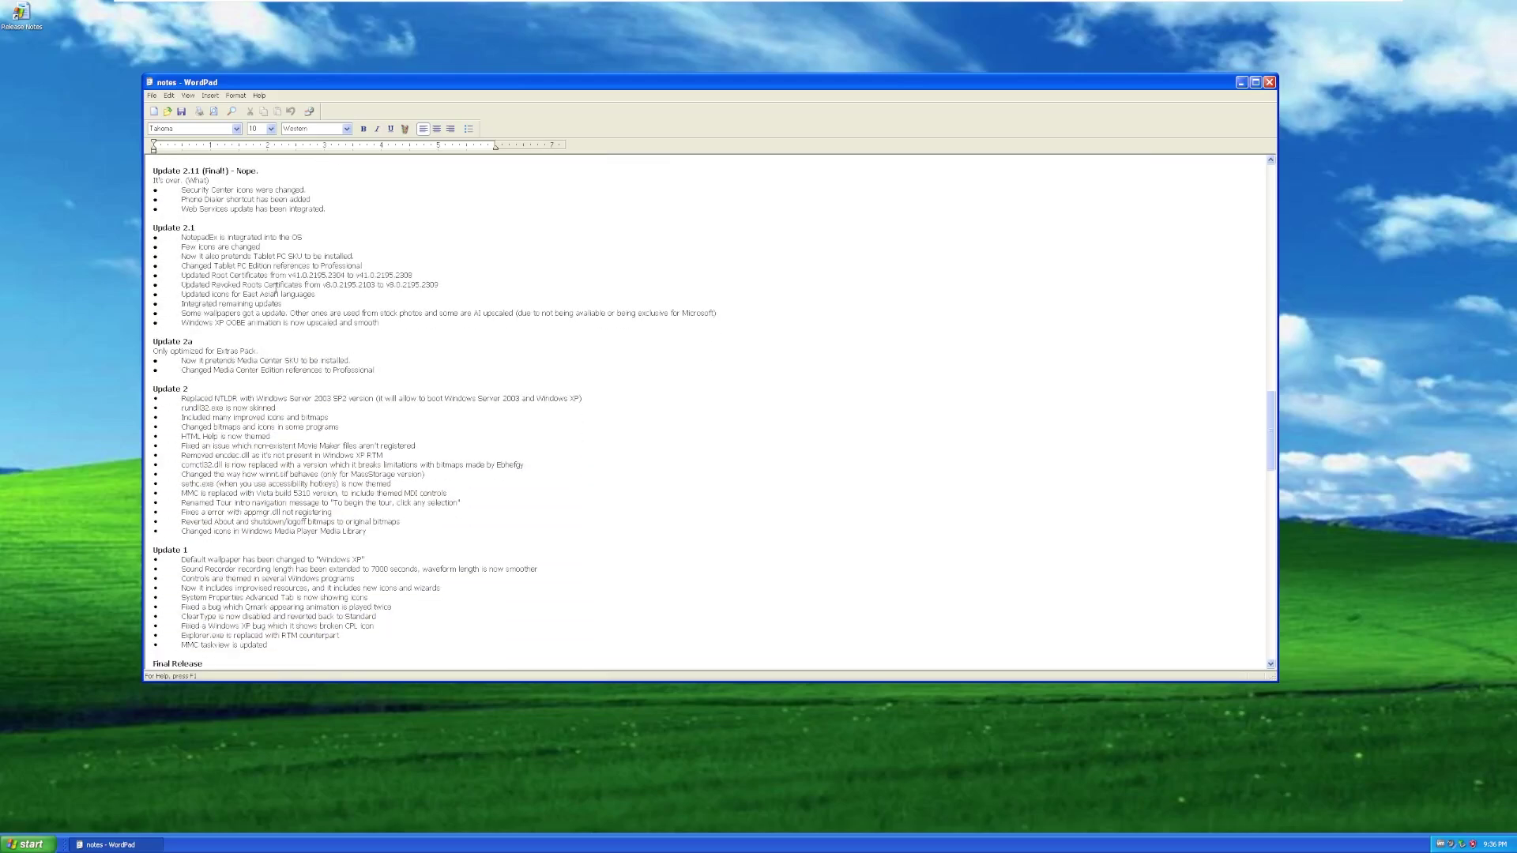
drag(156, 233, 317, 259)
scroll(316, 292, down, 20)
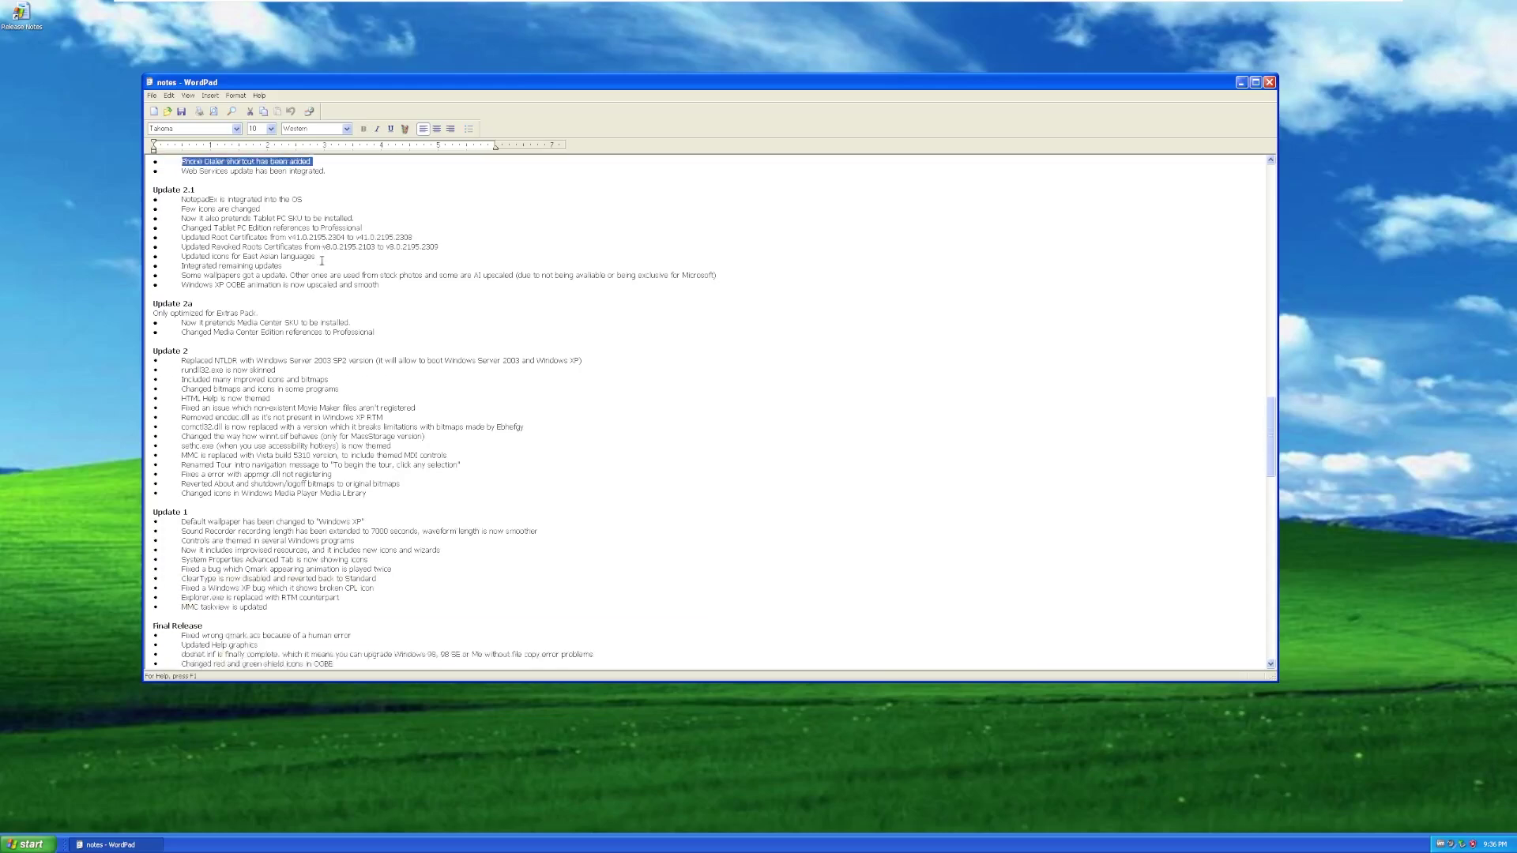
scroll(309, 332, down, 20)
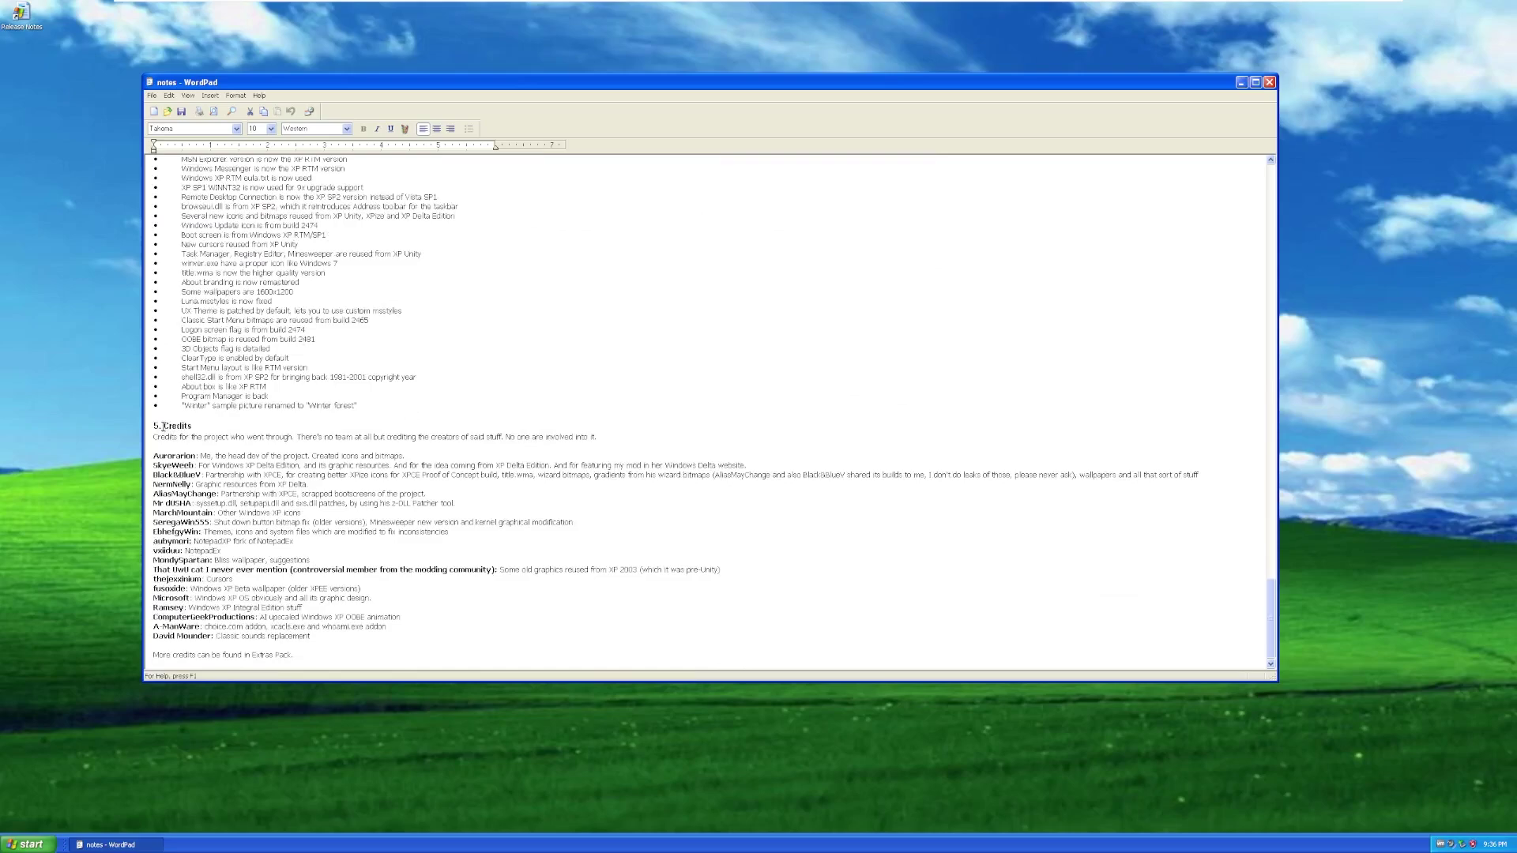
drag(163, 426, 399, 646)
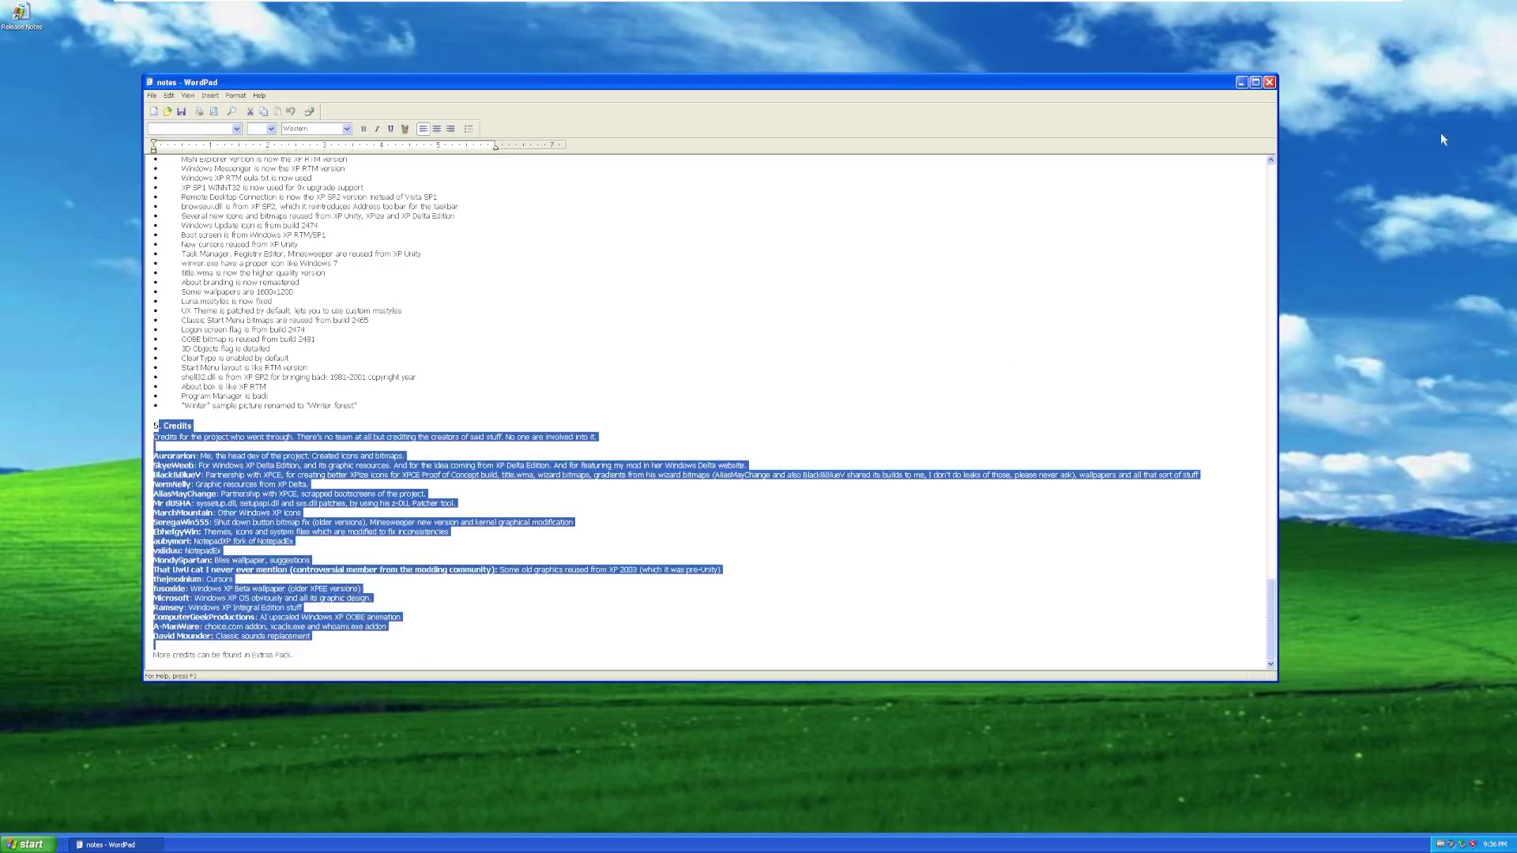
click(1270, 83)
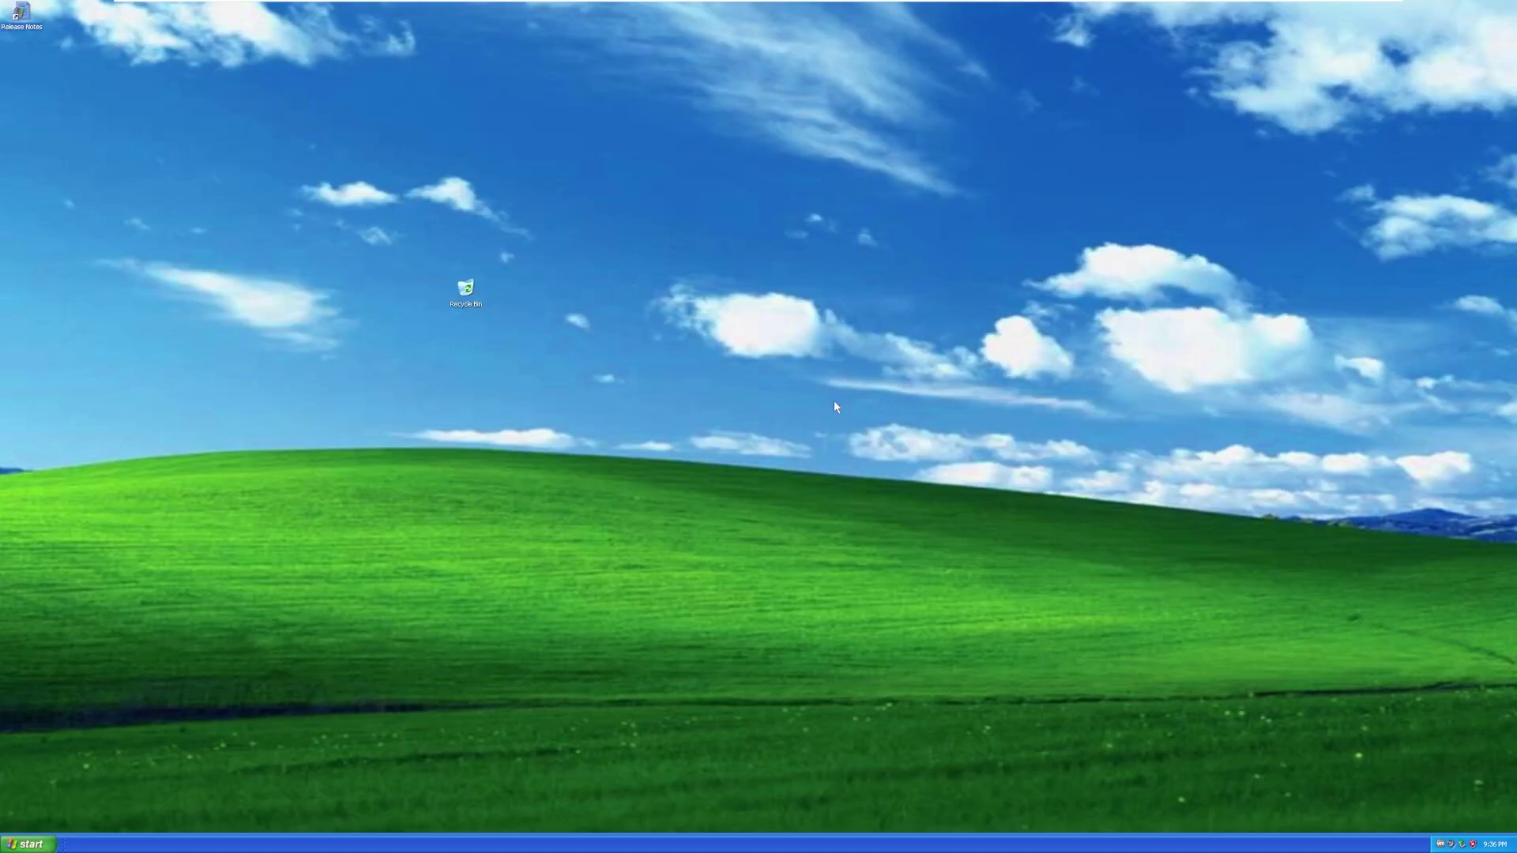
Step: Open and close Recycle Bin, then drag its icon to the desktop's right edge
double_click(468, 293)
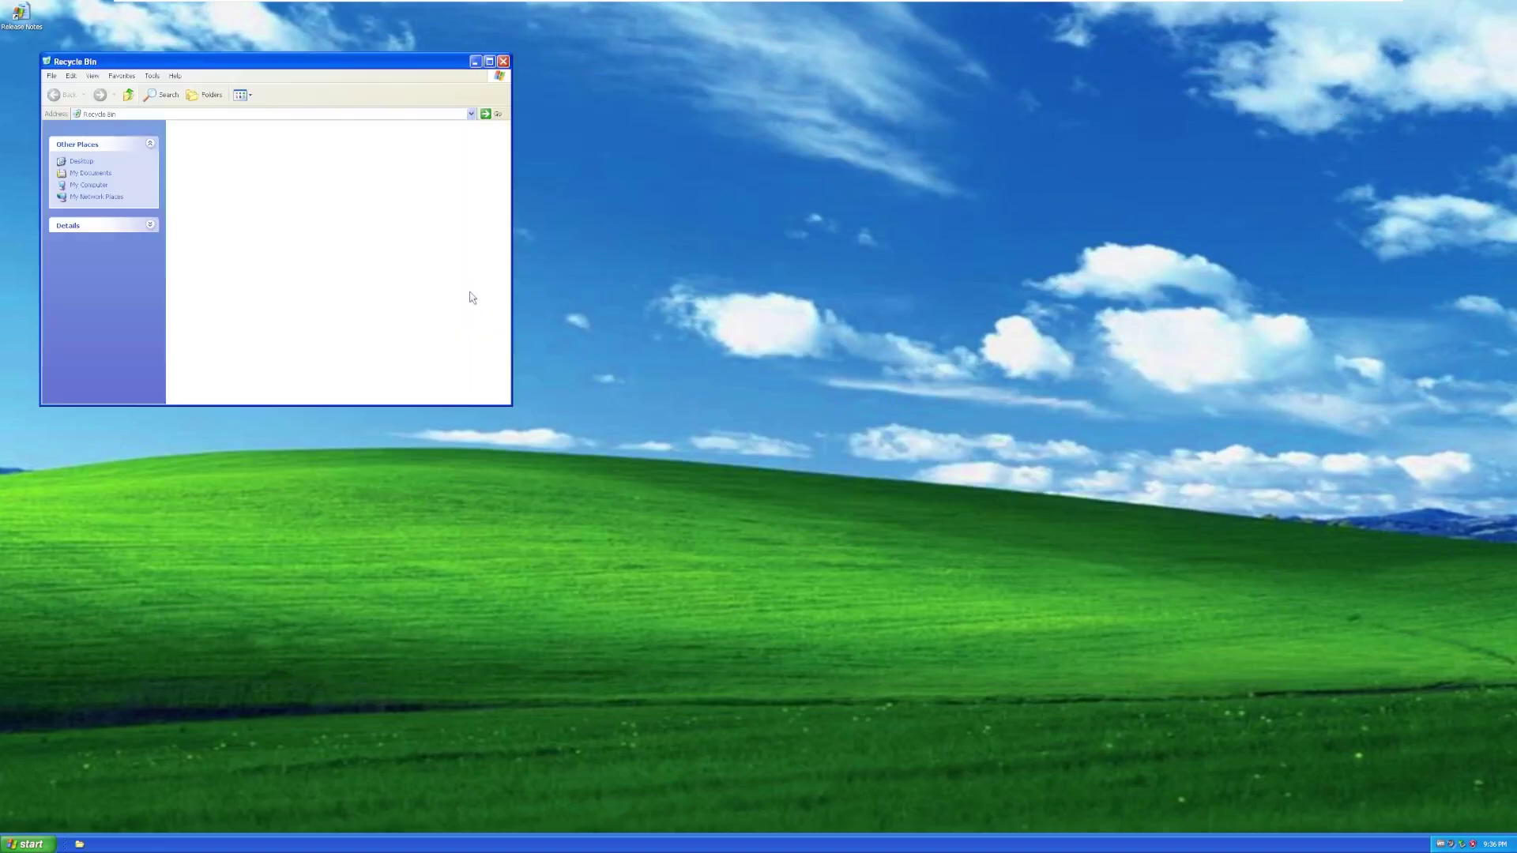
click(503, 61)
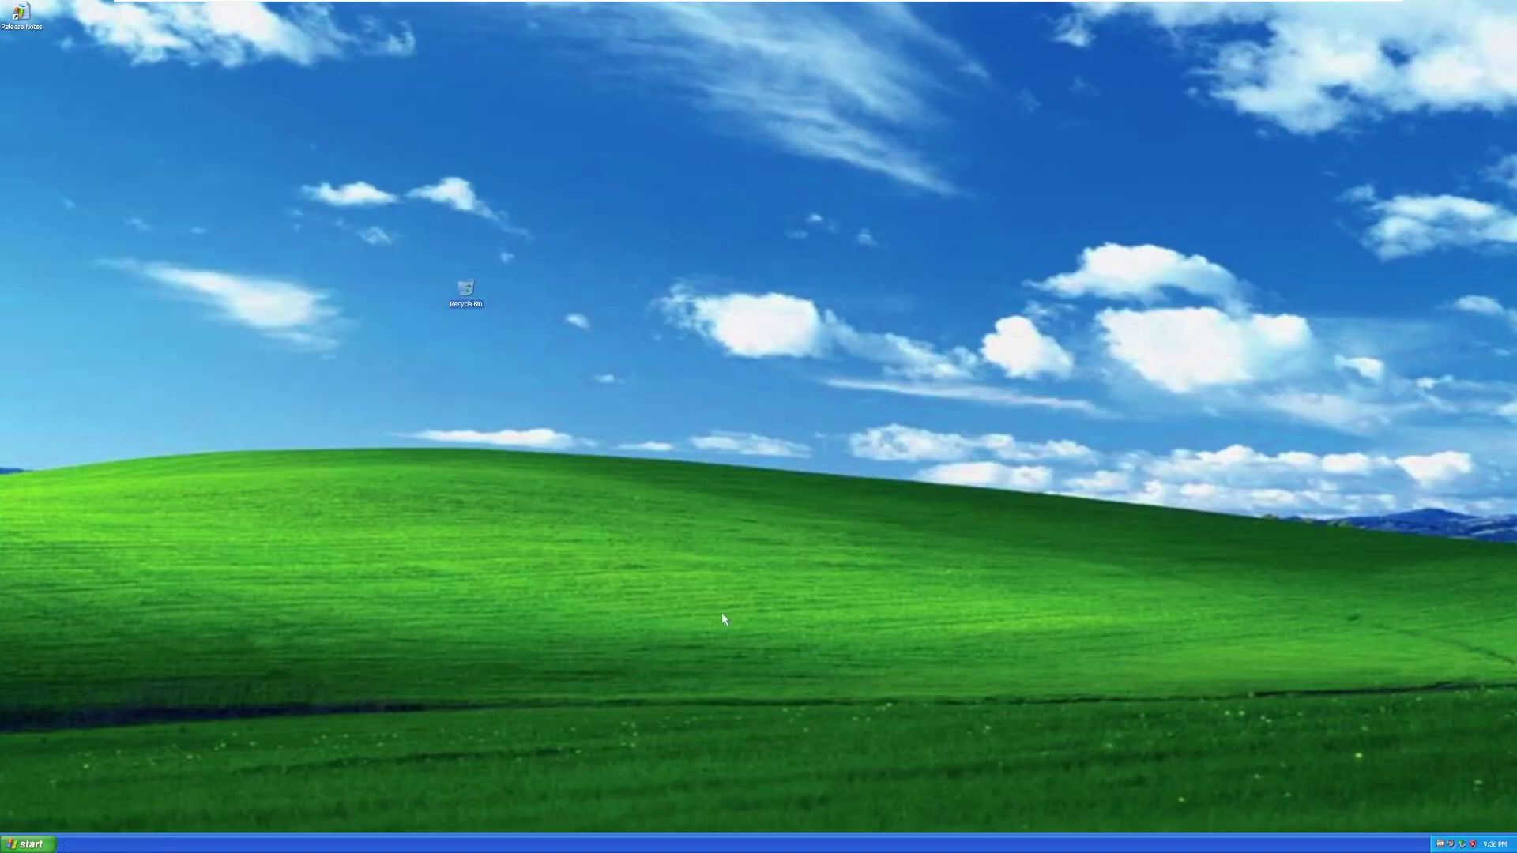
drag(460, 291, 1483, 799)
click(1491, 849)
Step: Check the volume slider and view the About VMware Tools information from the tray
click(1452, 845)
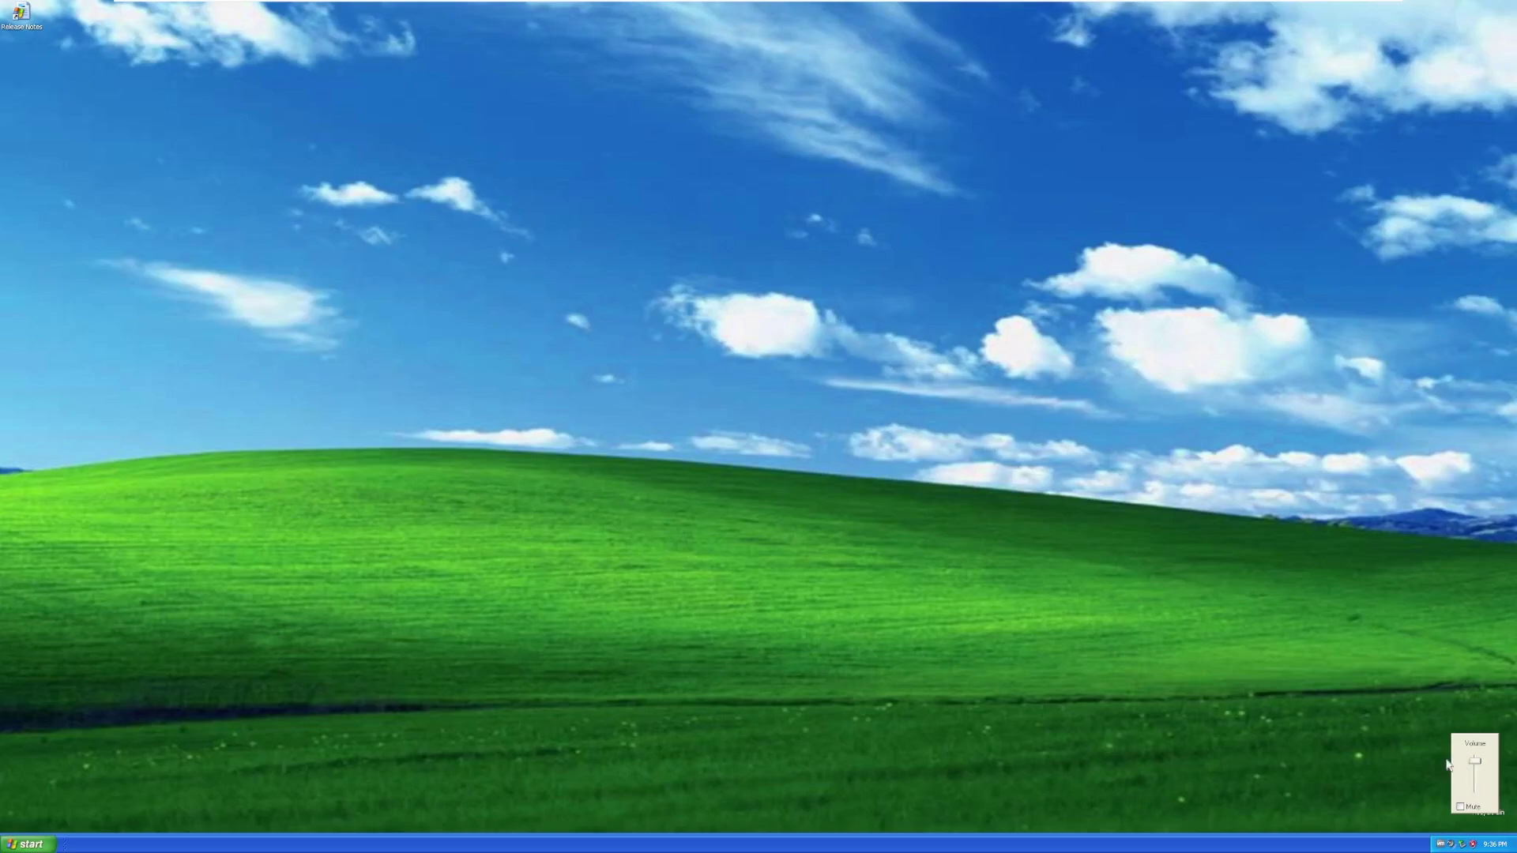
click(1397, 815)
right_click(1442, 845)
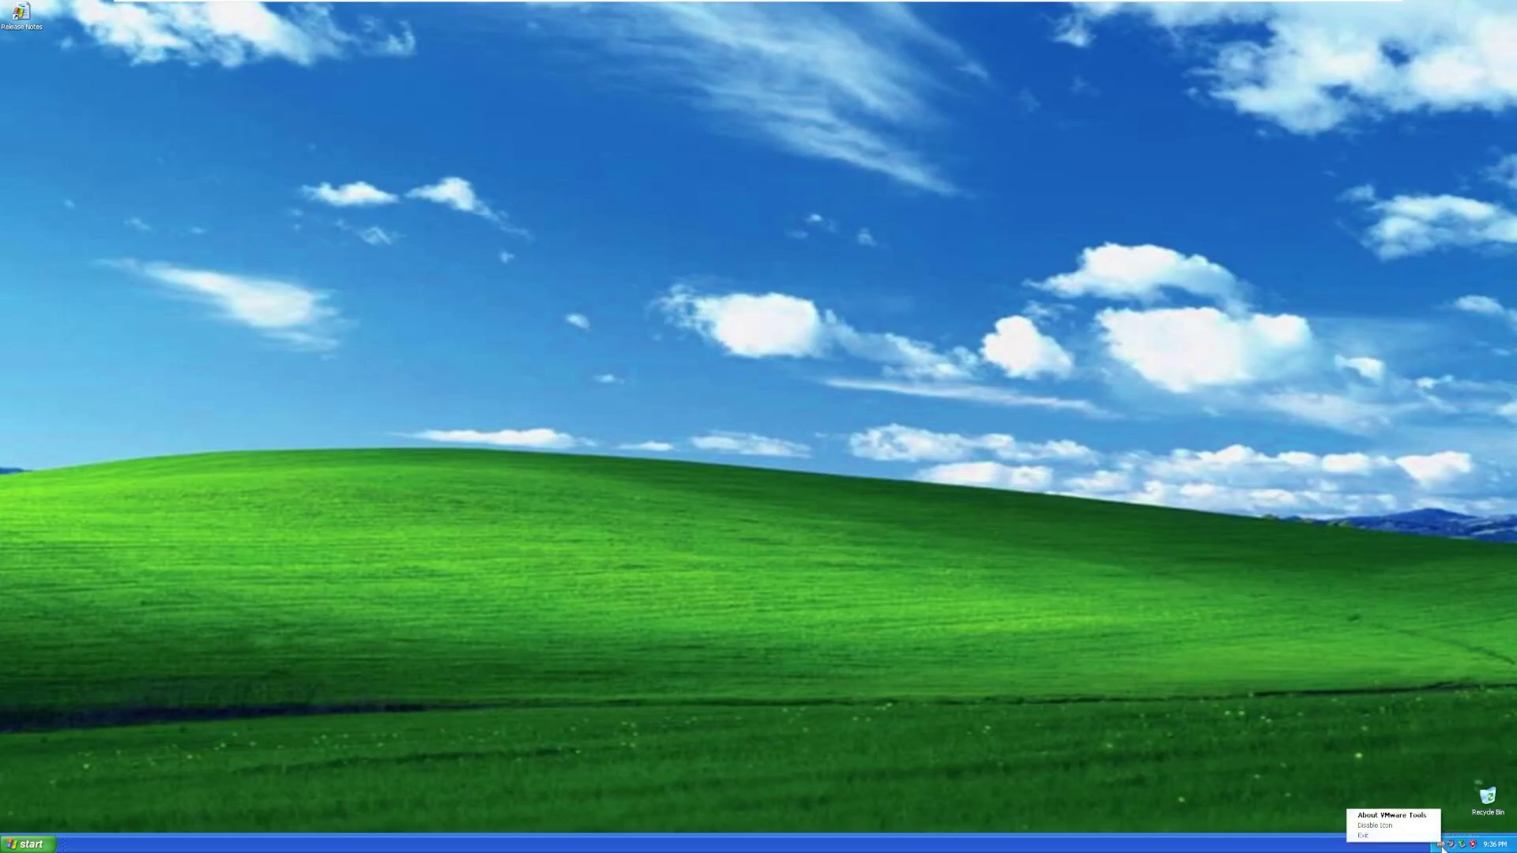
click(1381, 815)
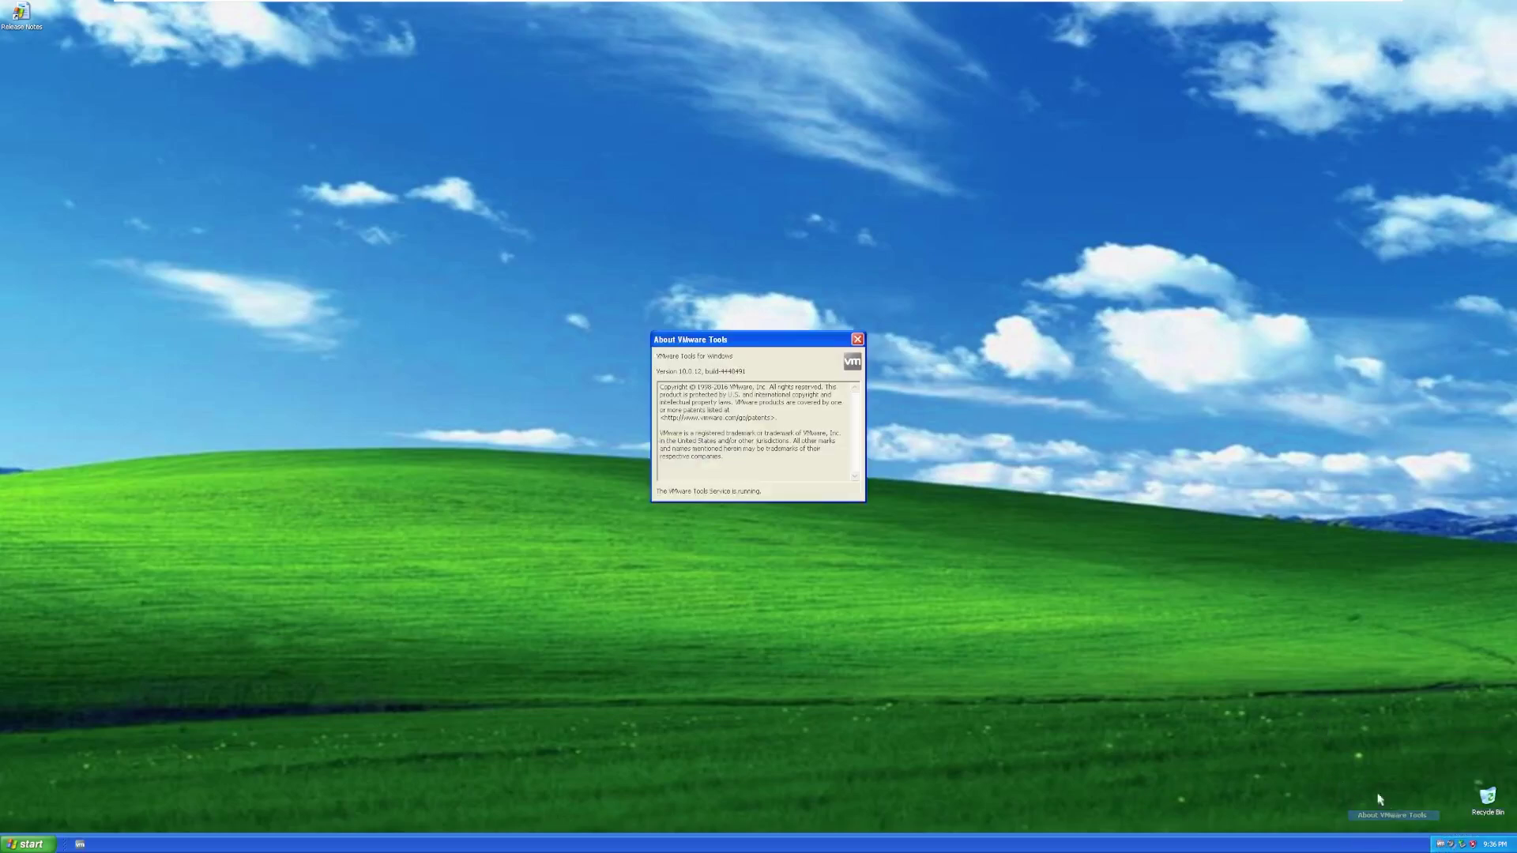
click(859, 340)
Step: Stretch the taskbar tall, check the Start menu, and restore the taskbar to single-row height
drag(702, 833, 787, 446)
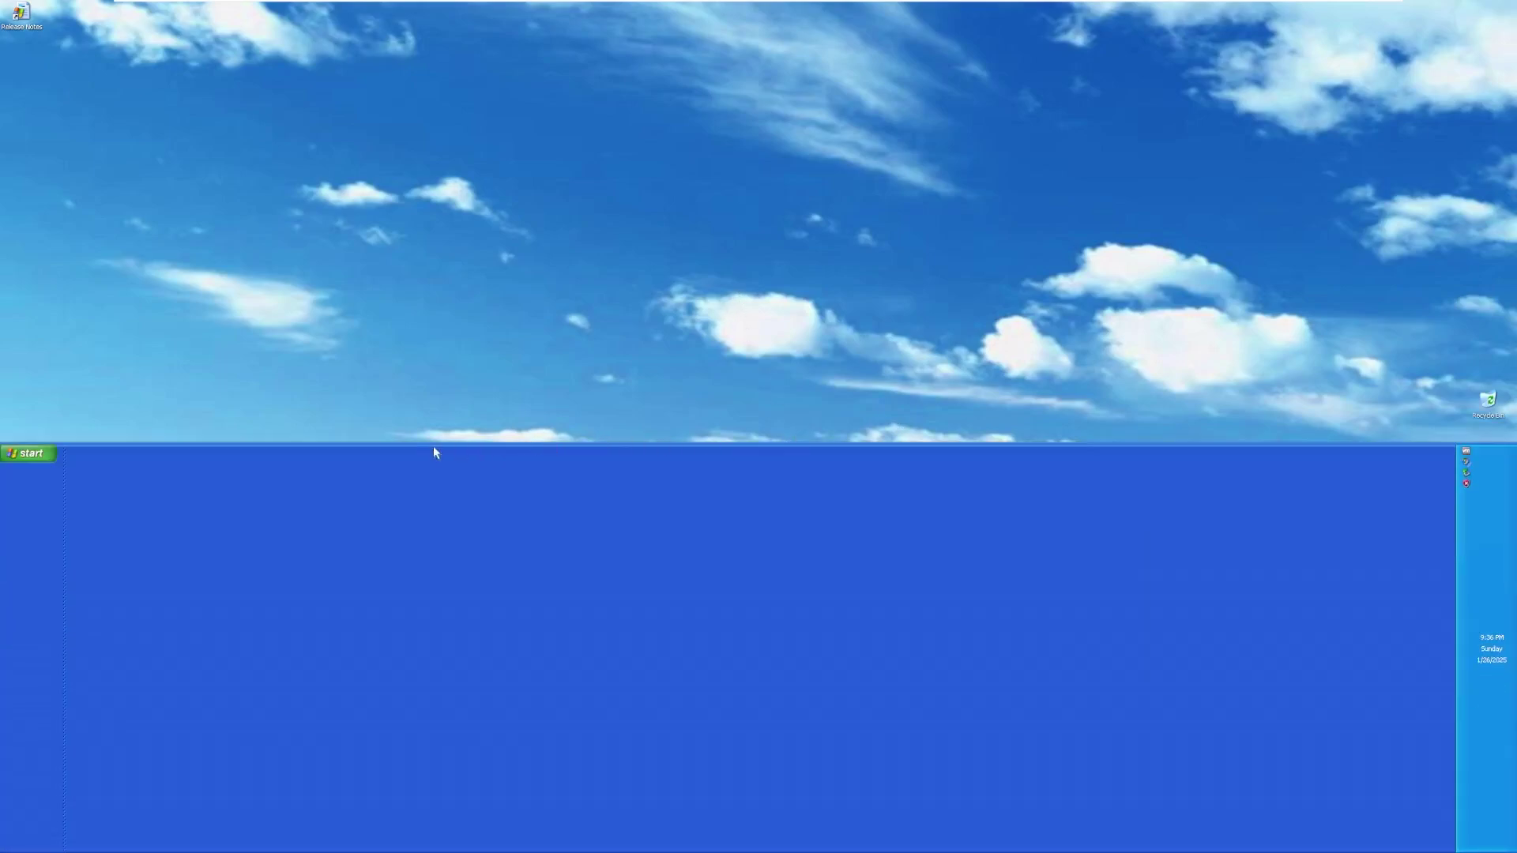
click(33, 457)
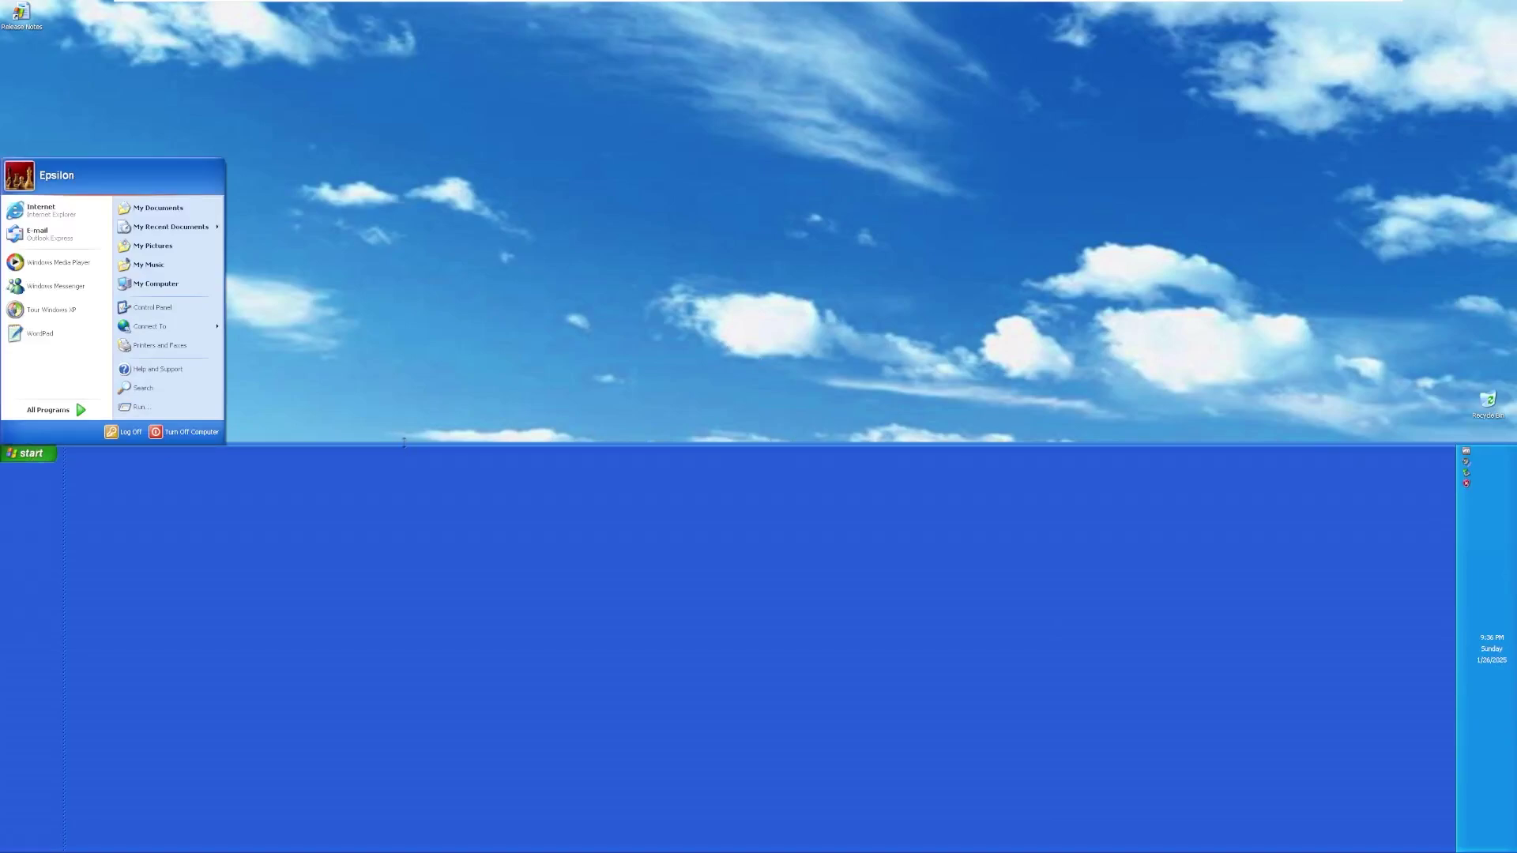
click(447, 733)
drag(522, 442, 592, 838)
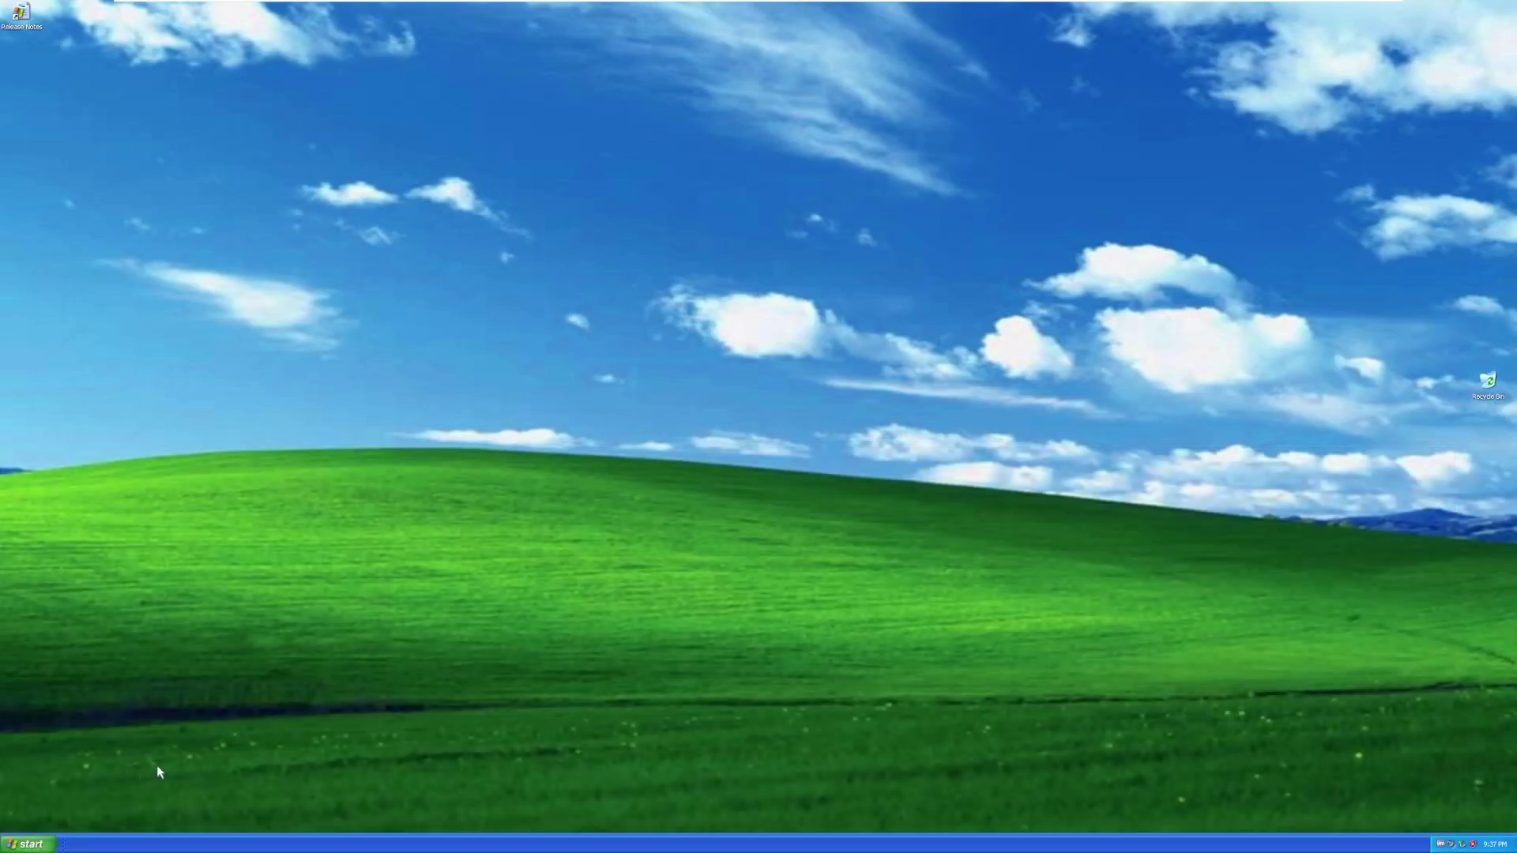
click(31, 844)
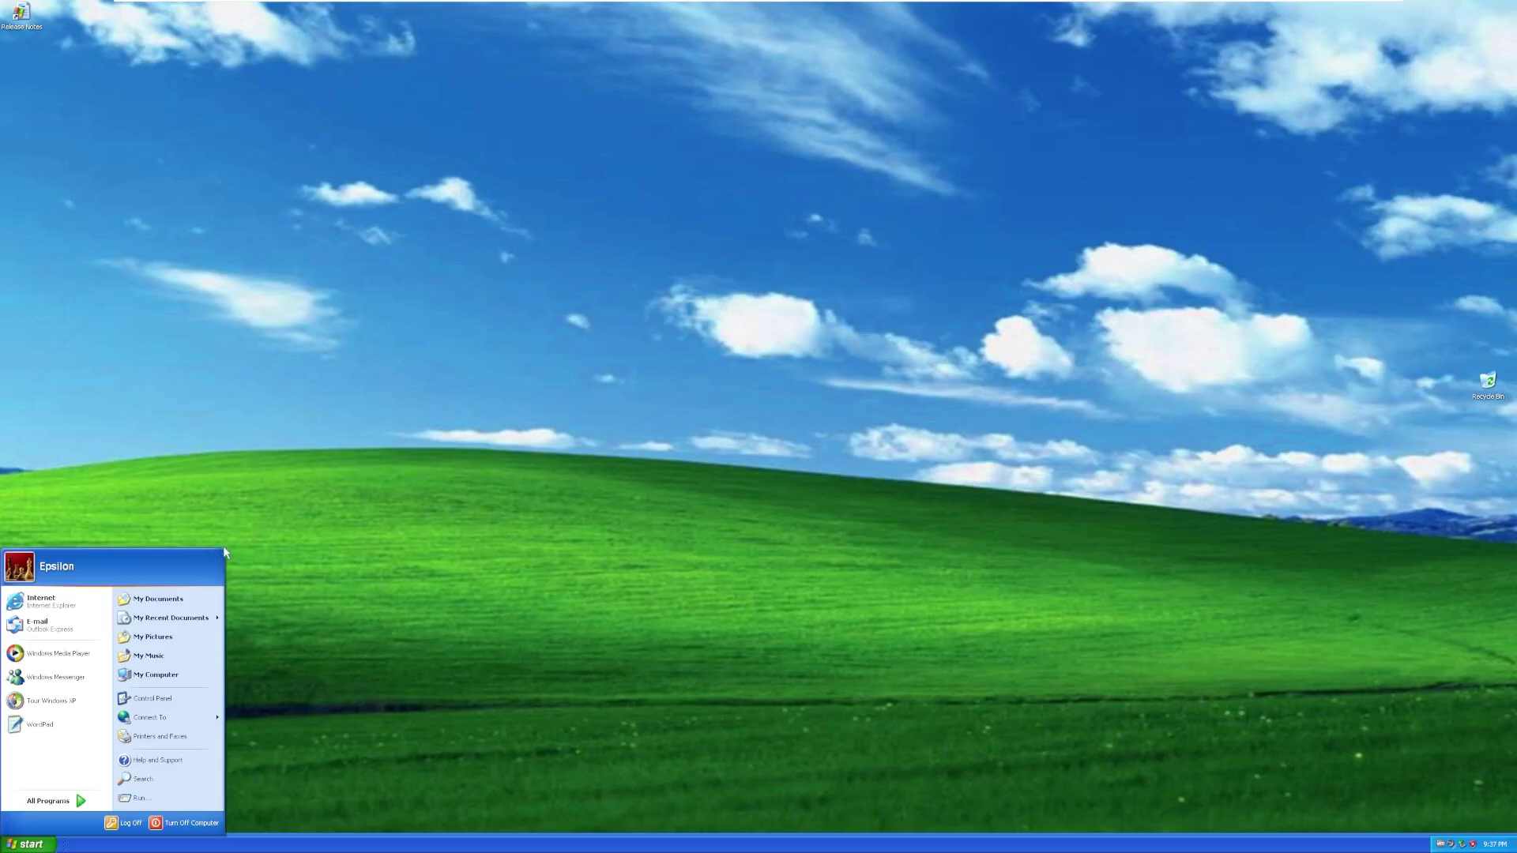
click(170, 602)
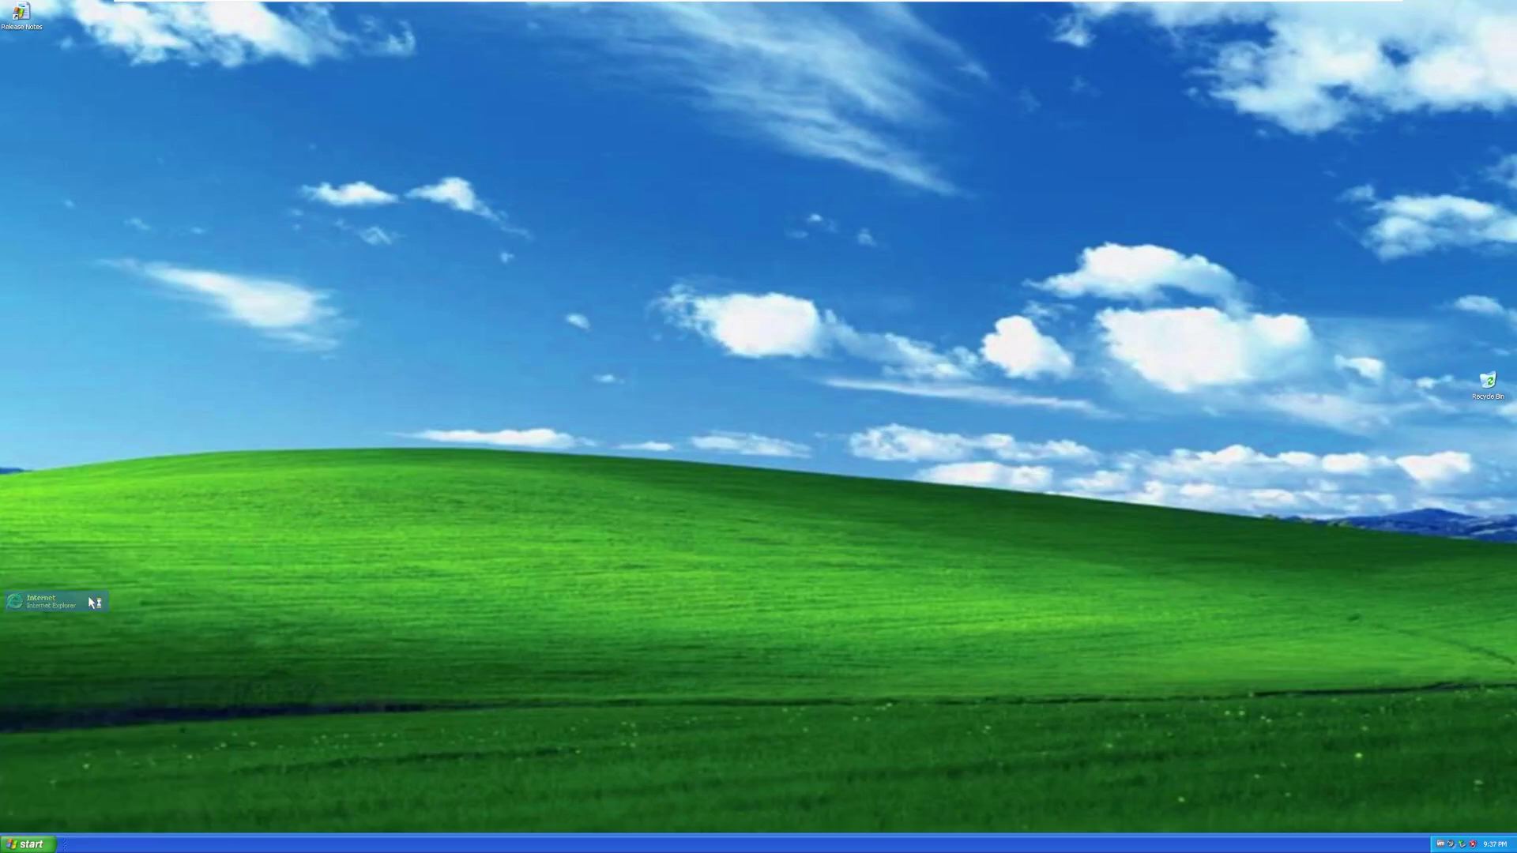
click(843, 531)
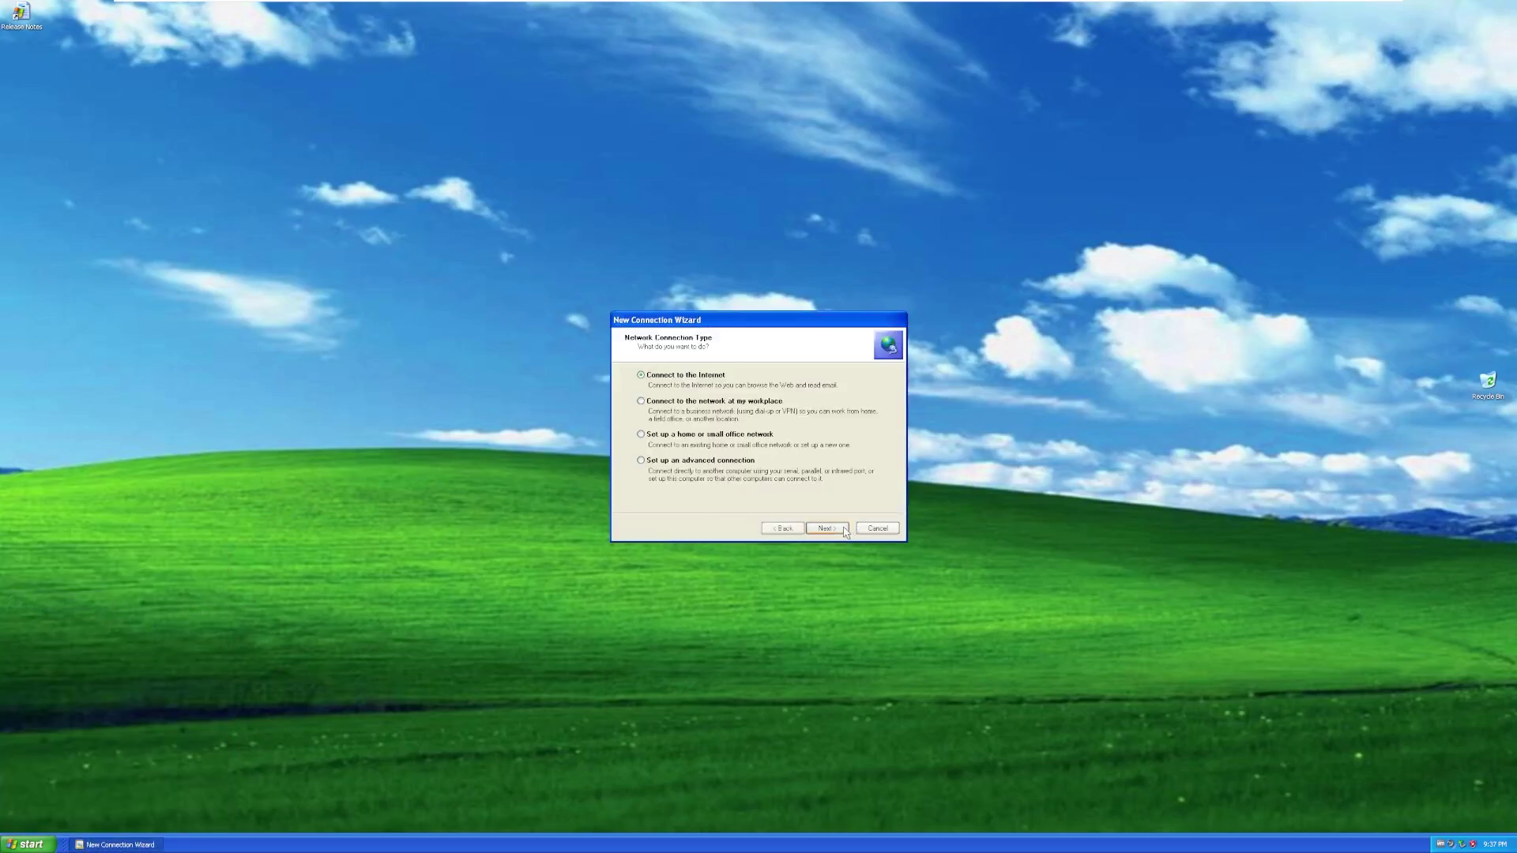
click(823, 529)
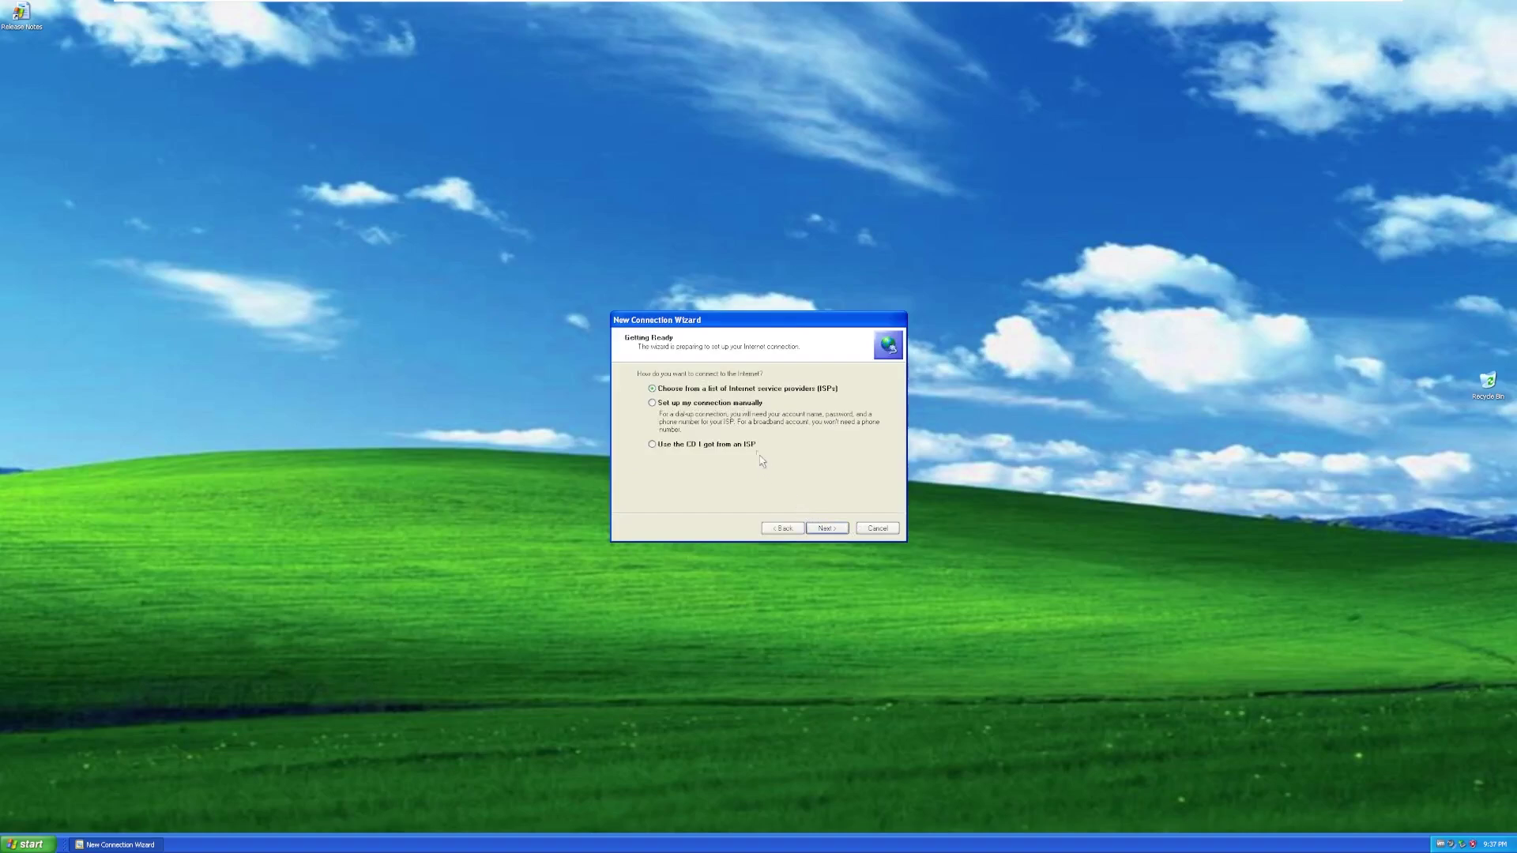
click(832, 530)
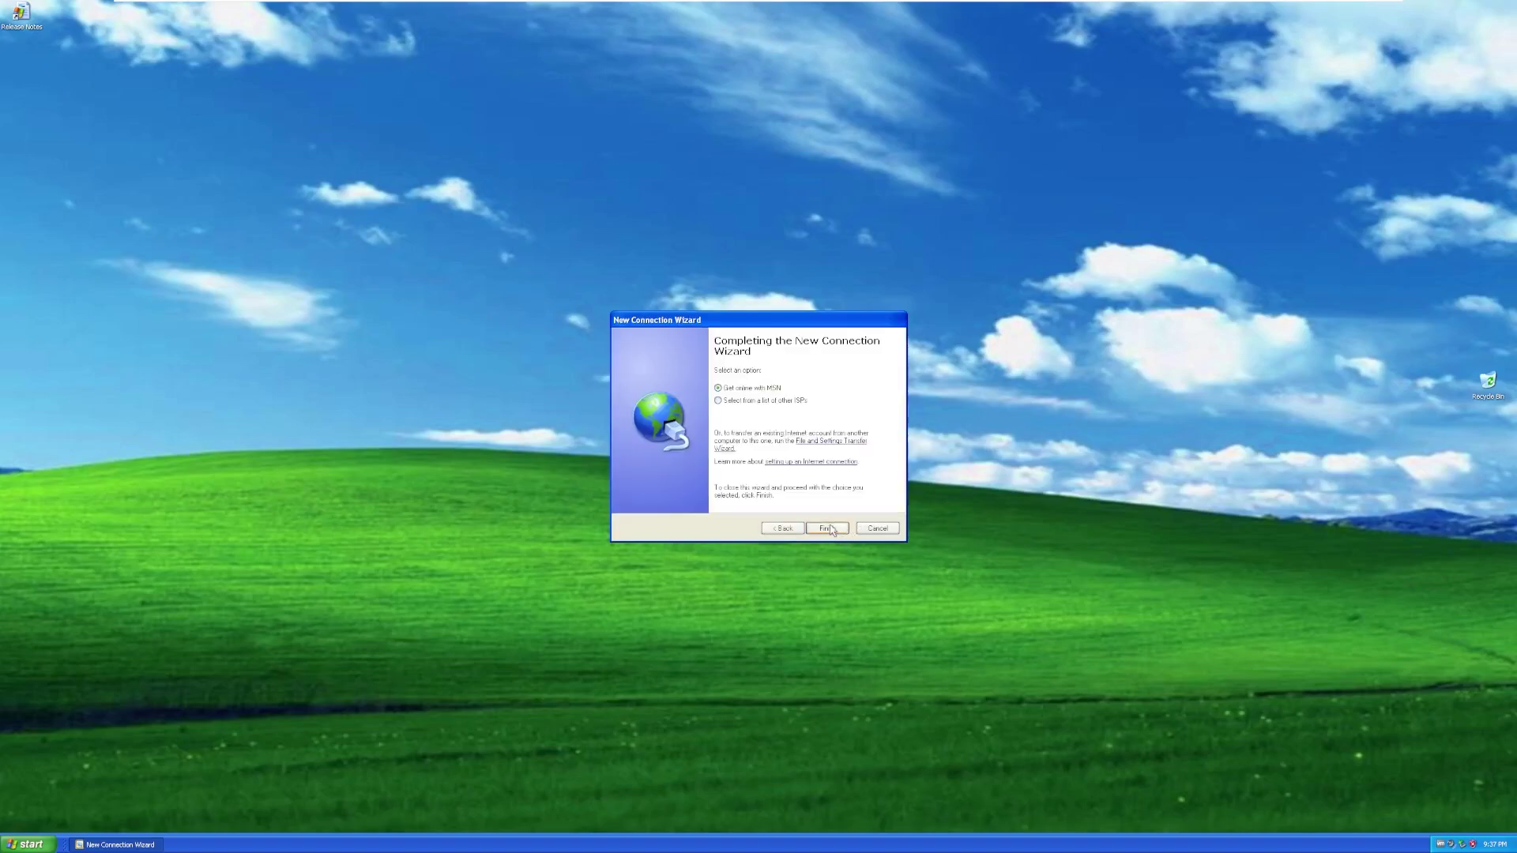
click(830, 531)
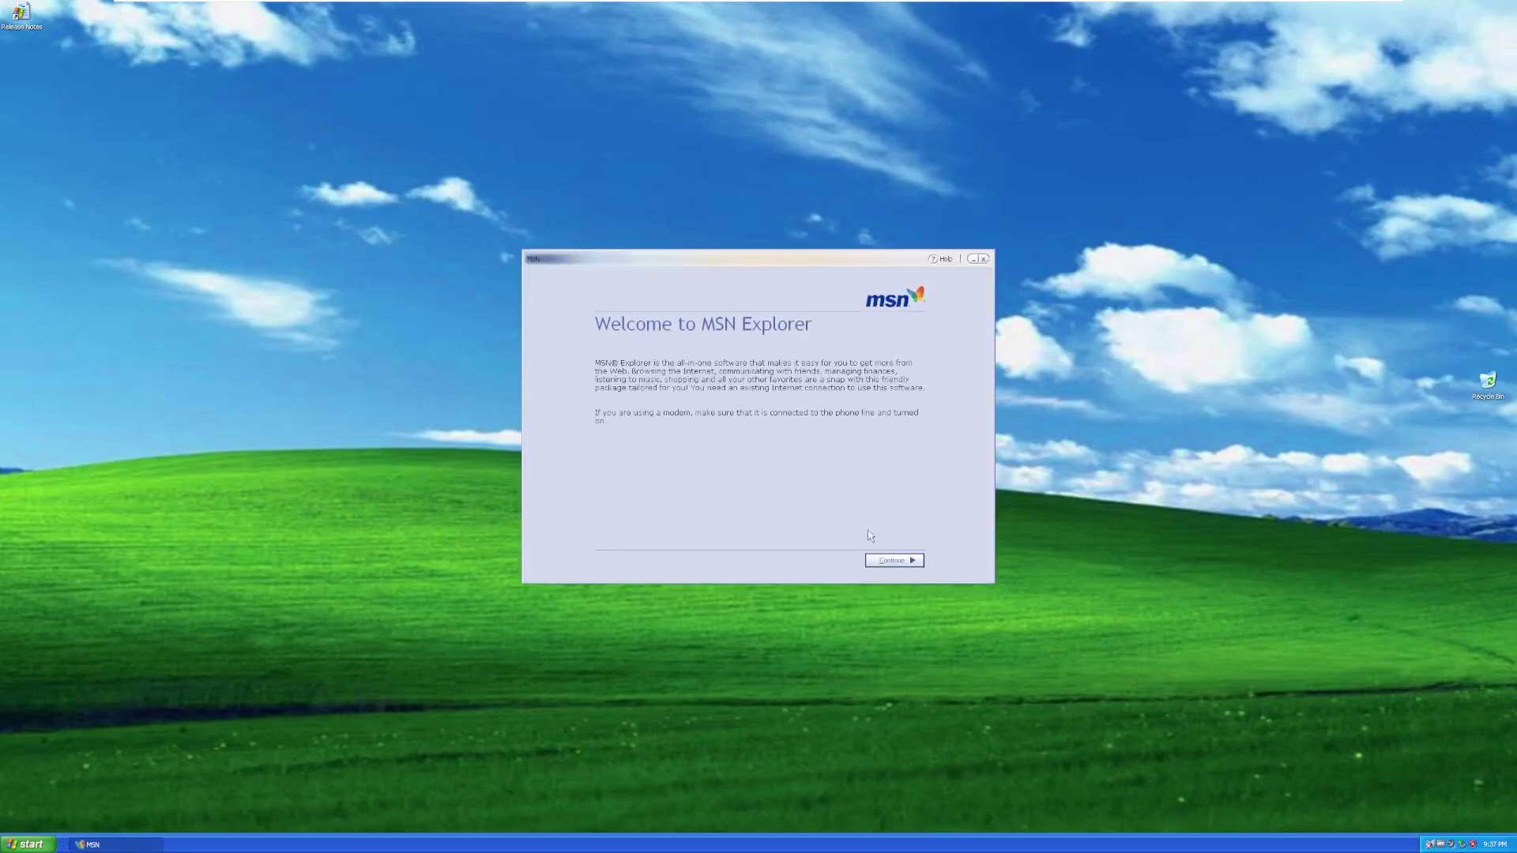
click(881, 561)
click(984, 259)
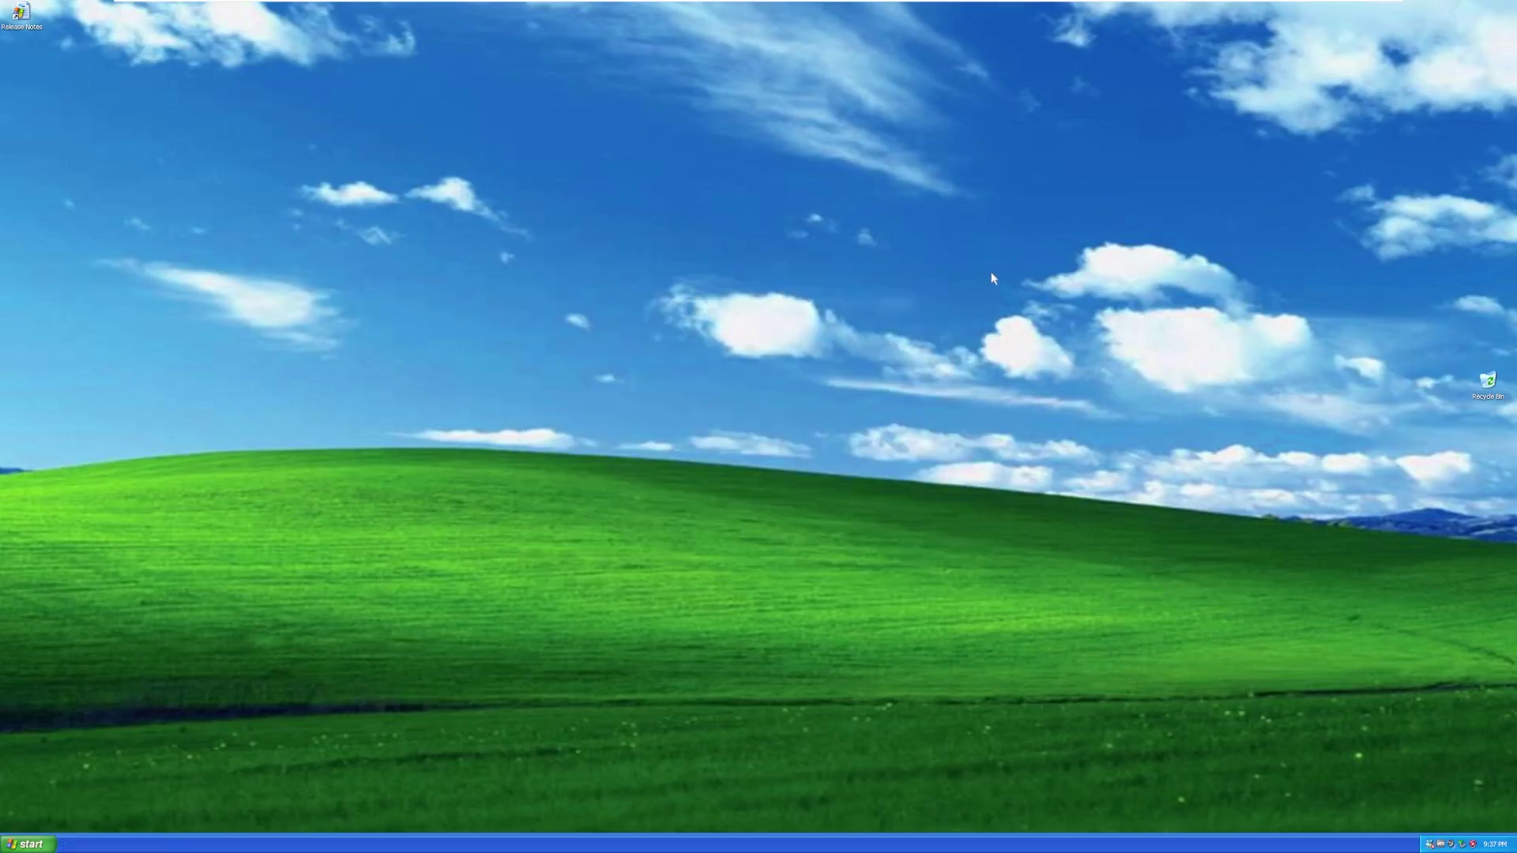
Step: View and close the IExpress Wizard shortcut's Properties under Accessories > System Tools
click(32, 844)
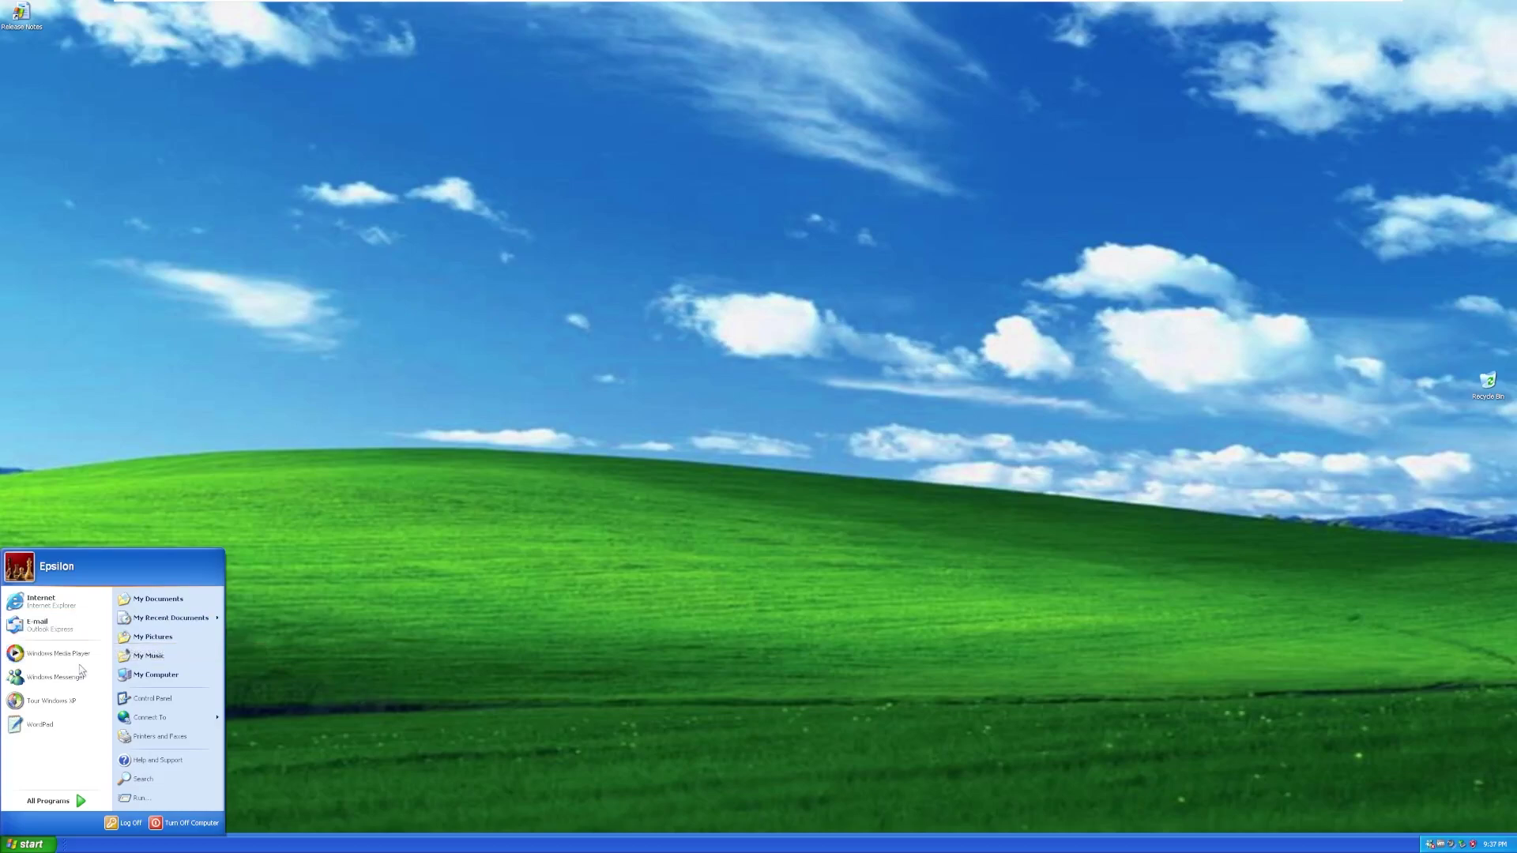
click(49, 801)
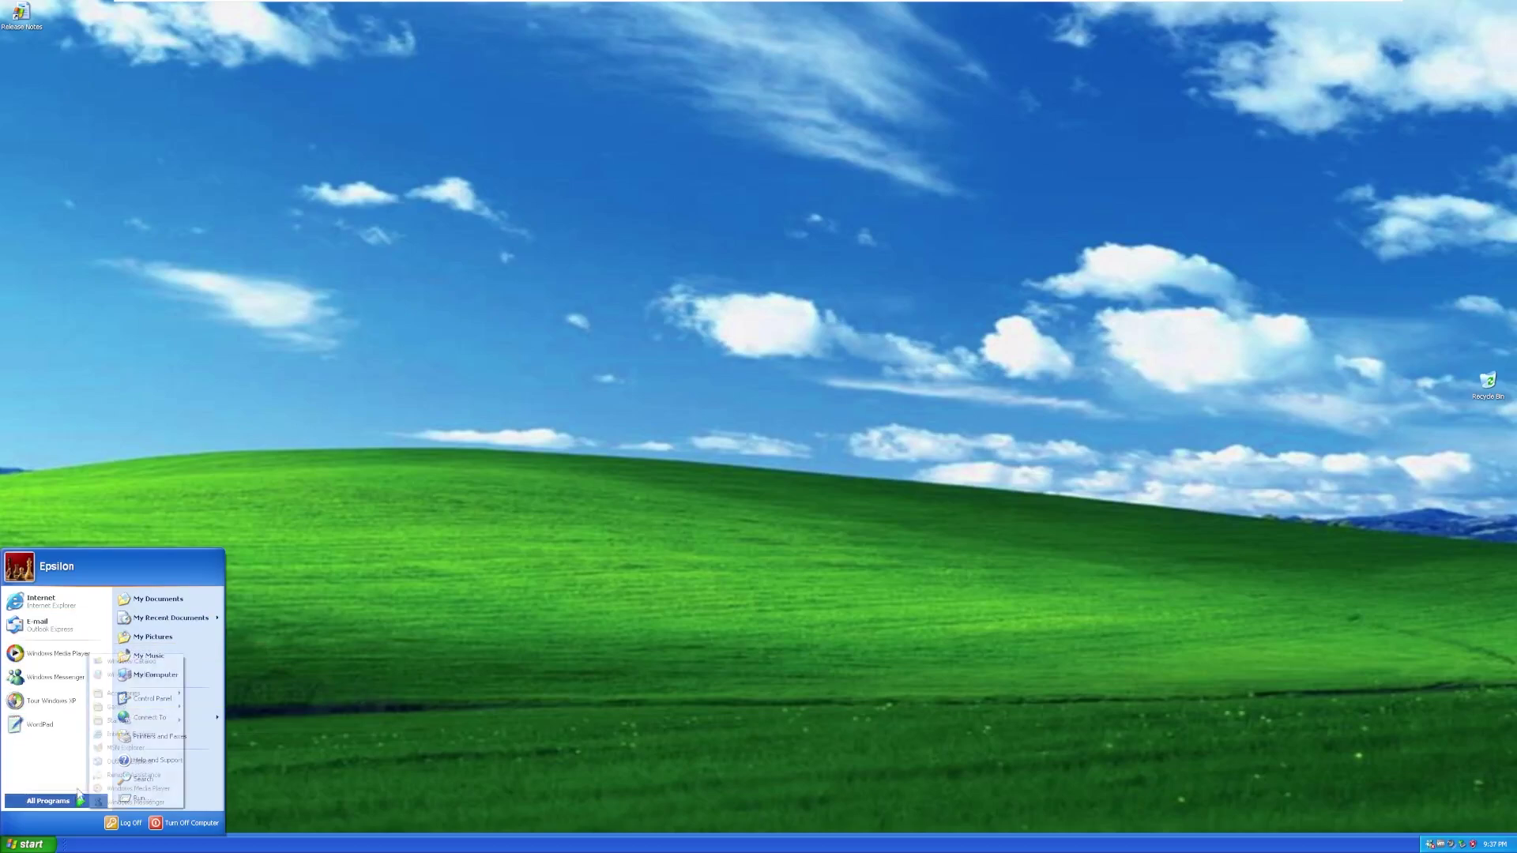
mouse_move(131, 703)
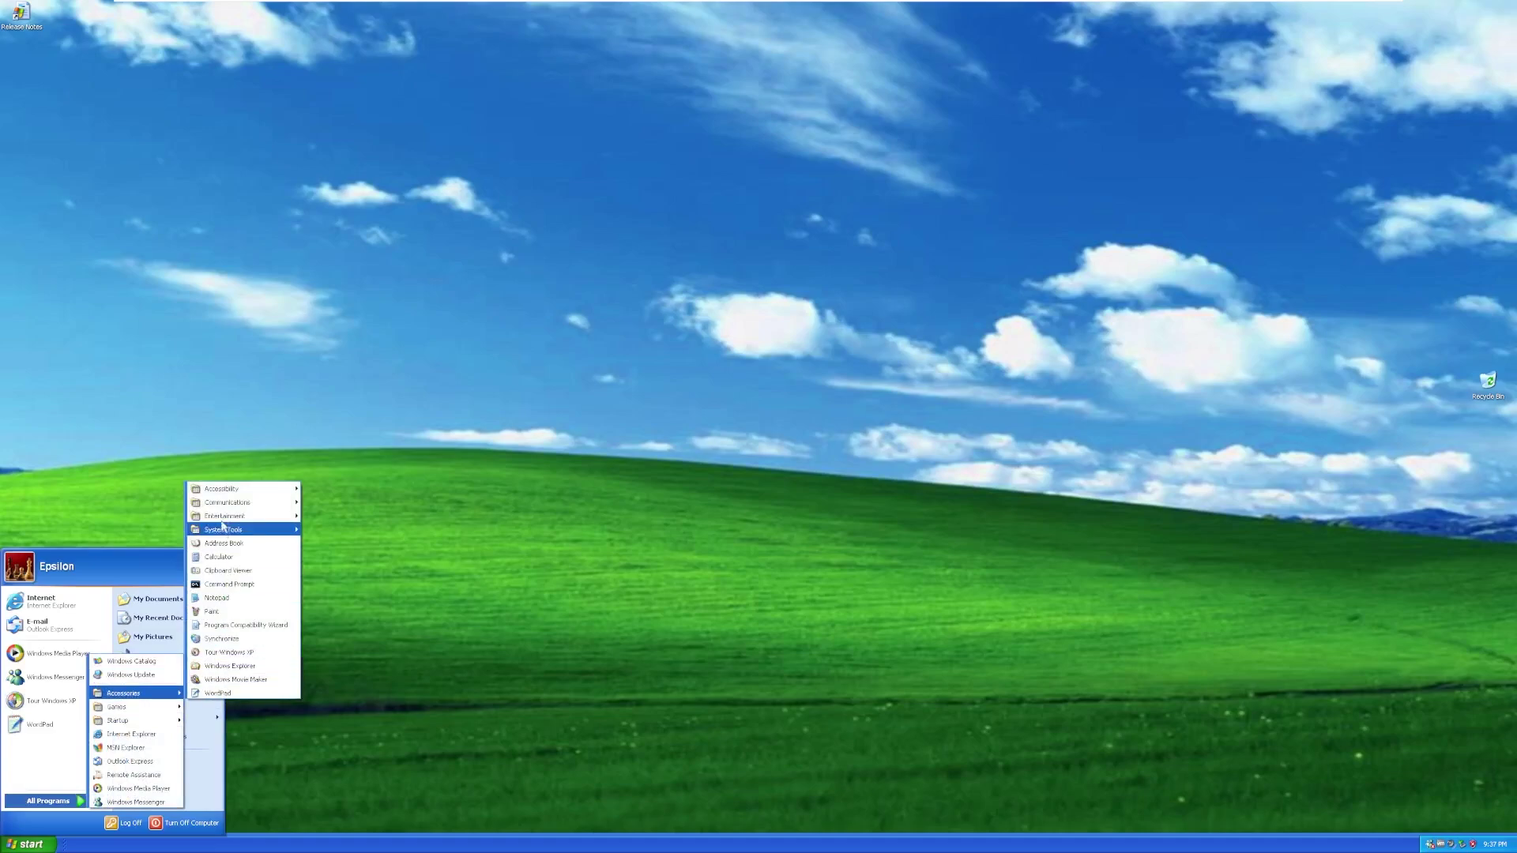
mouse_move(237, 490)
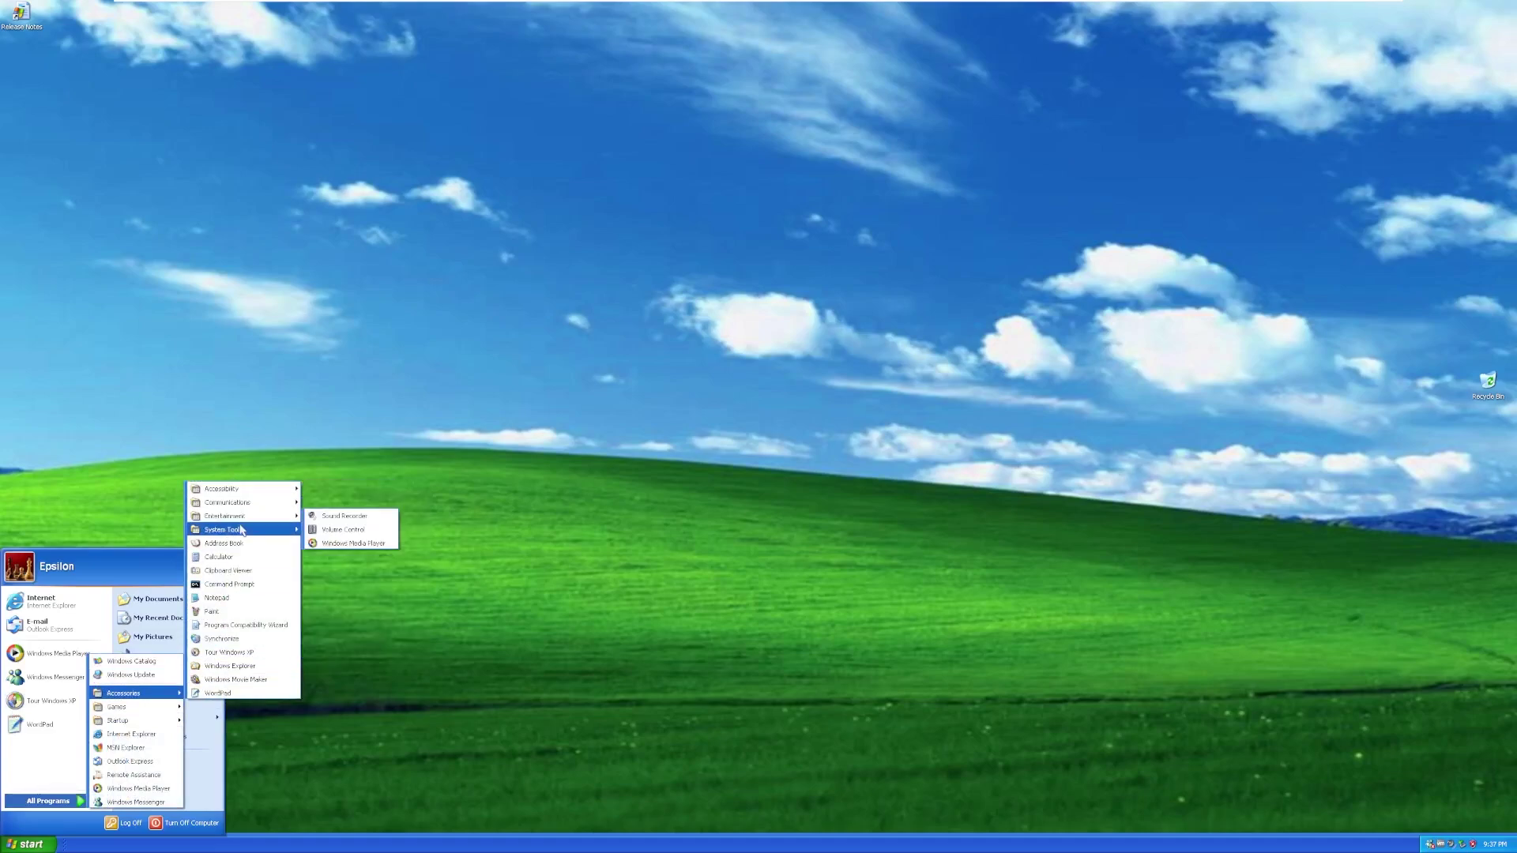
mouse_move(242, 531)
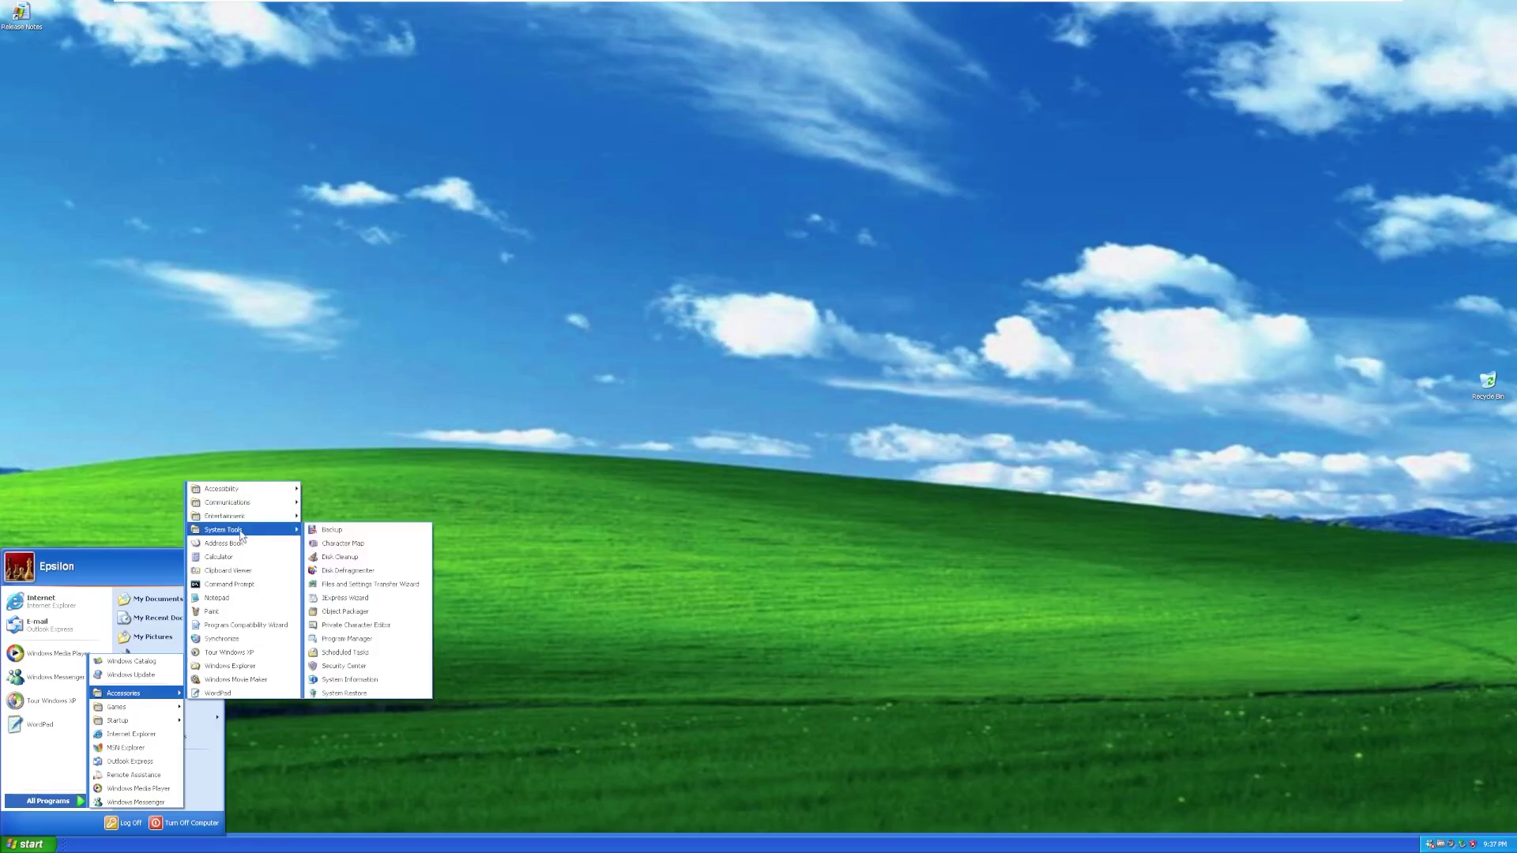
right_click(365, 602)
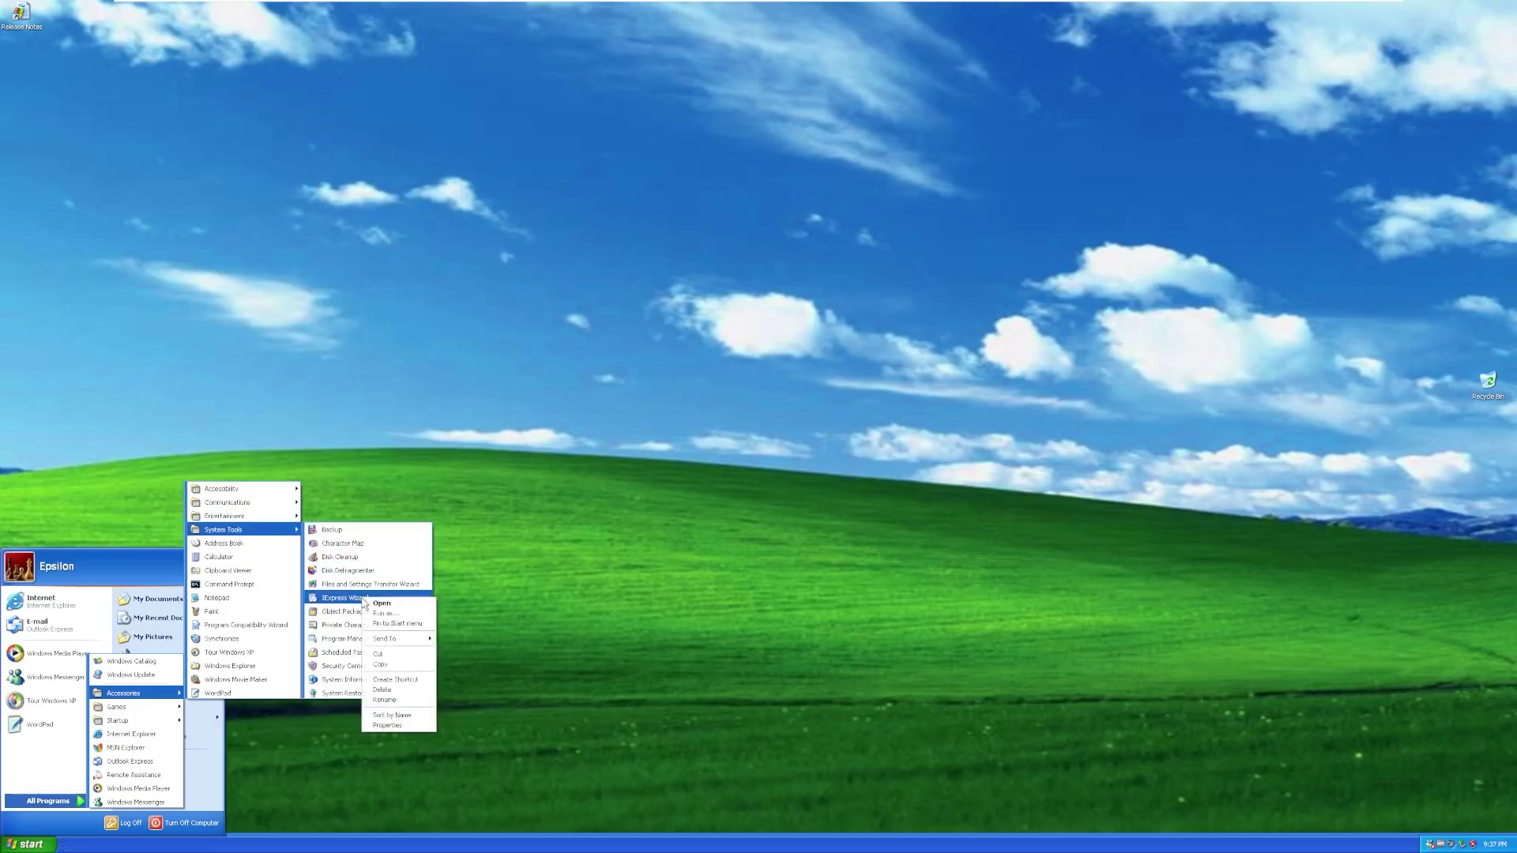
click(395, 724)
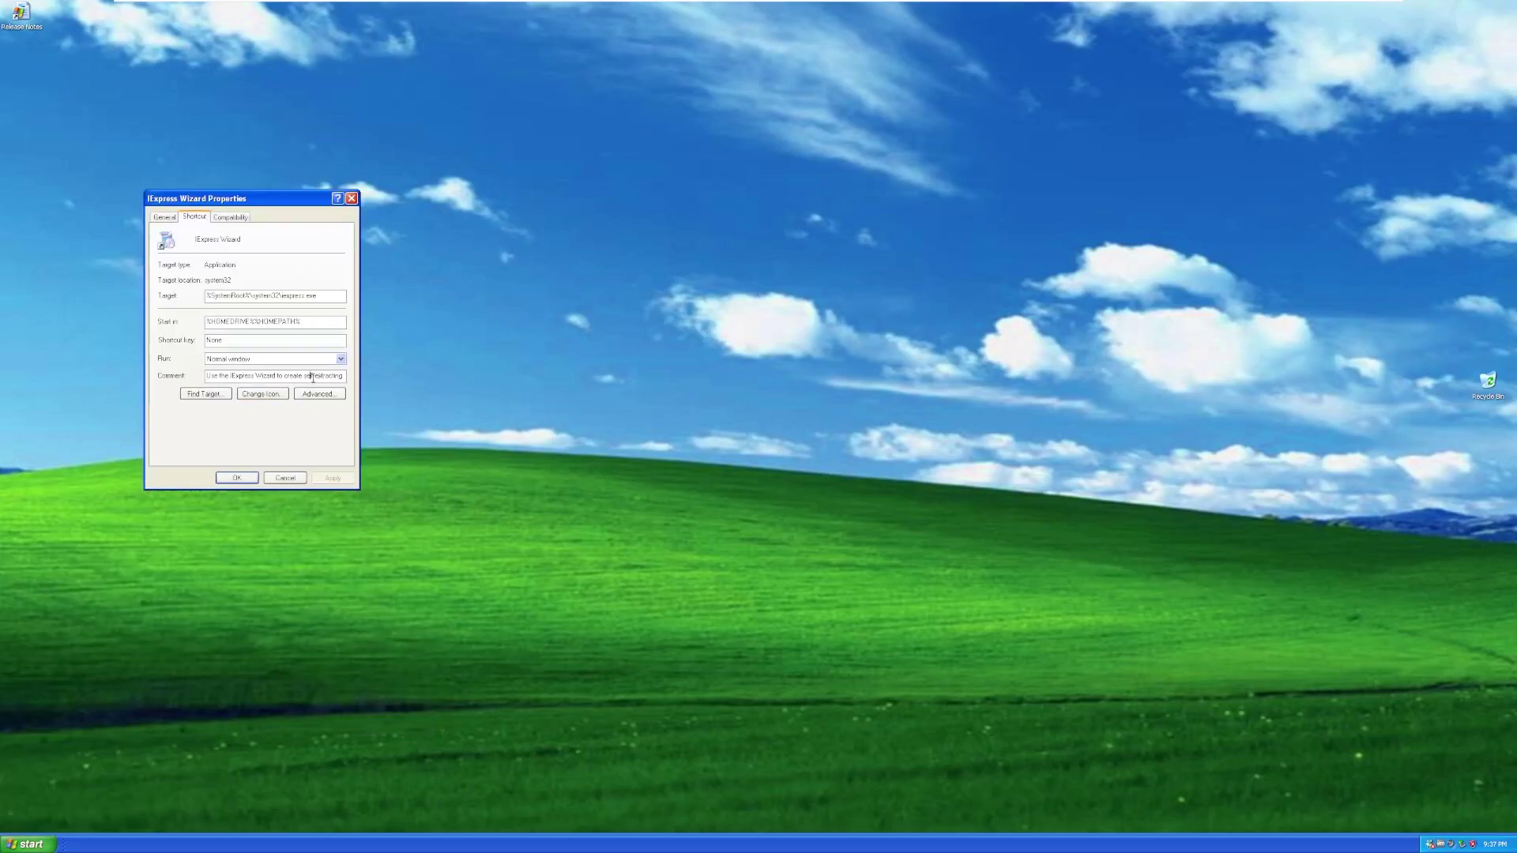
click(351, 198)
click(23, 844)
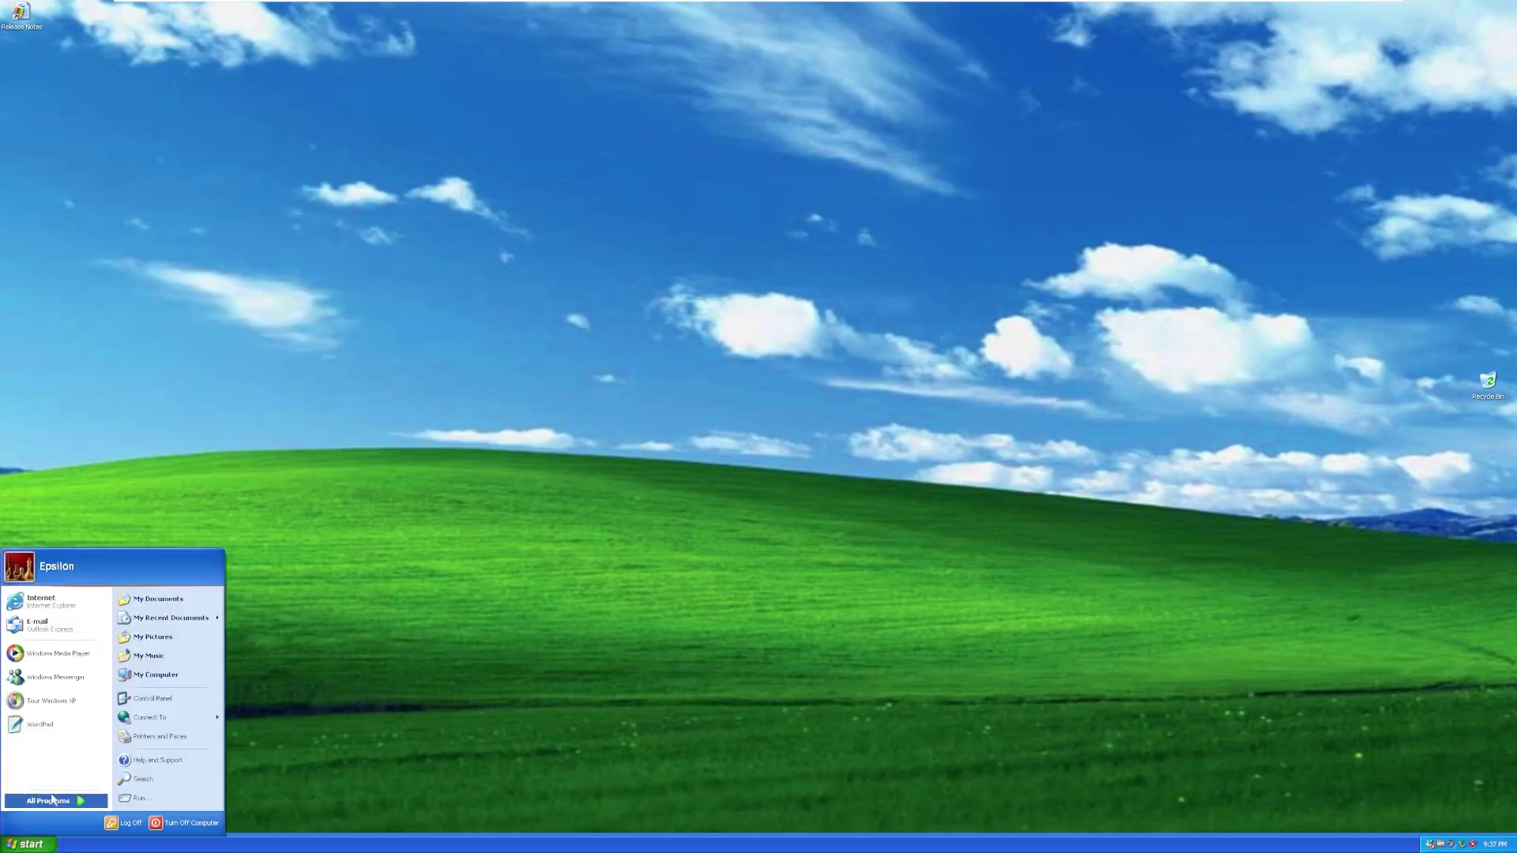
mouse_move(47, 801)
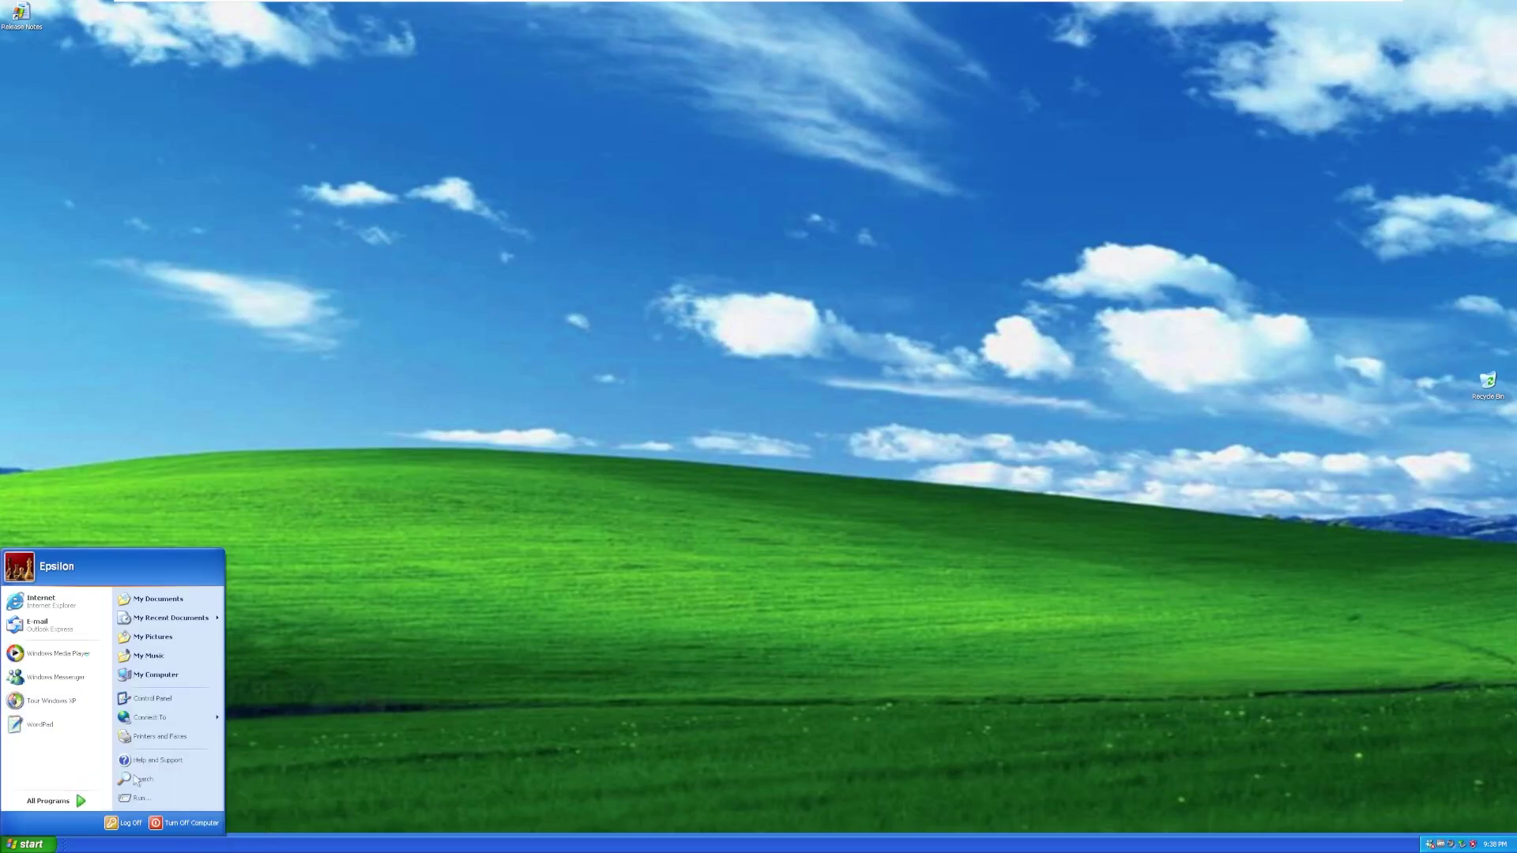
Step: Open the My Music folder from the Start menu and close it
click(317, 678)
click(38, 843)
click(169, 660)
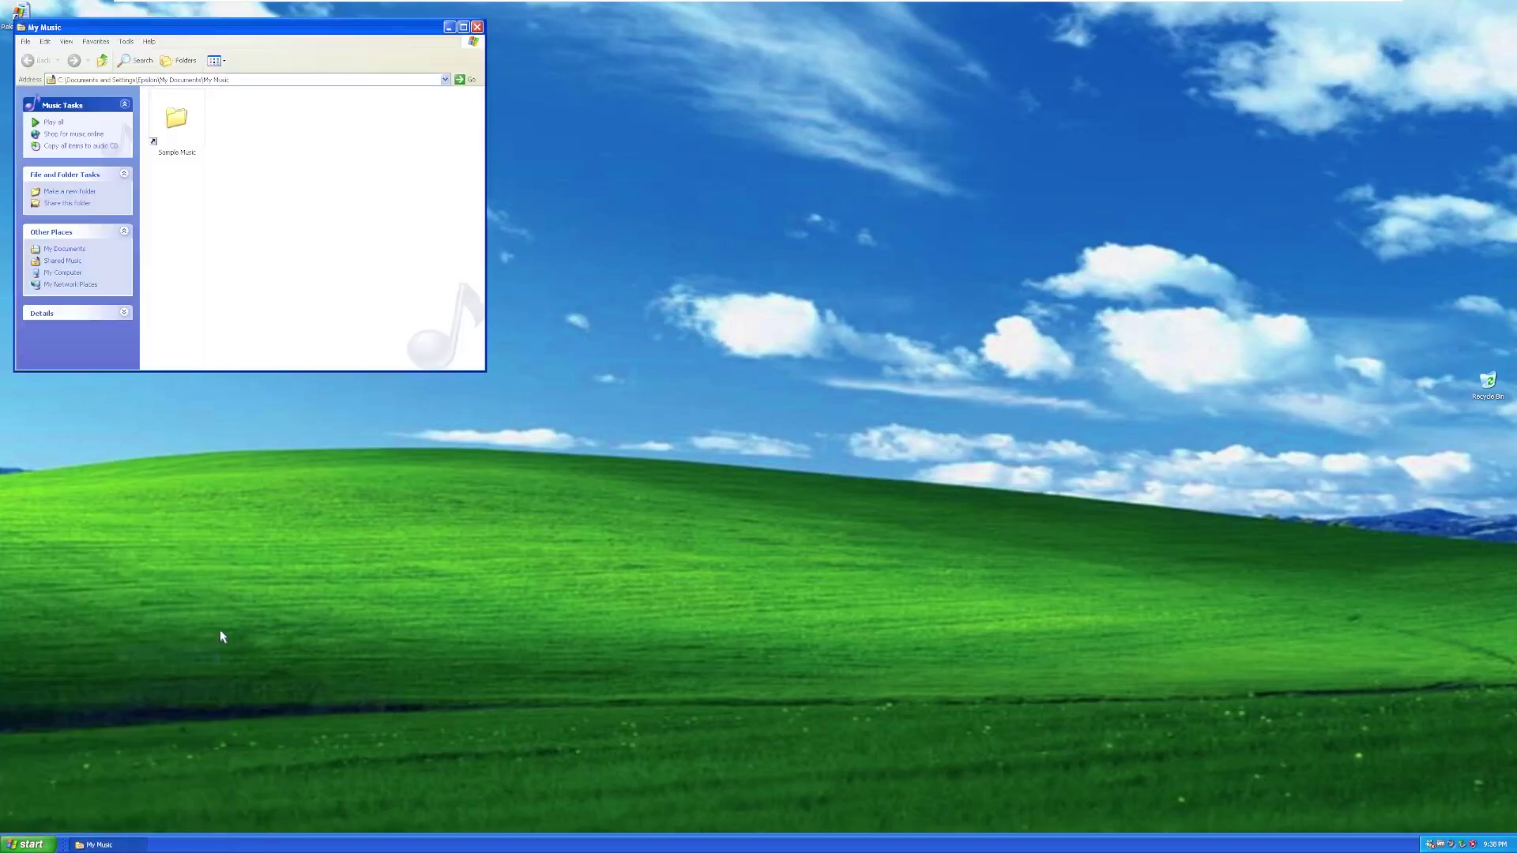
click(476, 27)
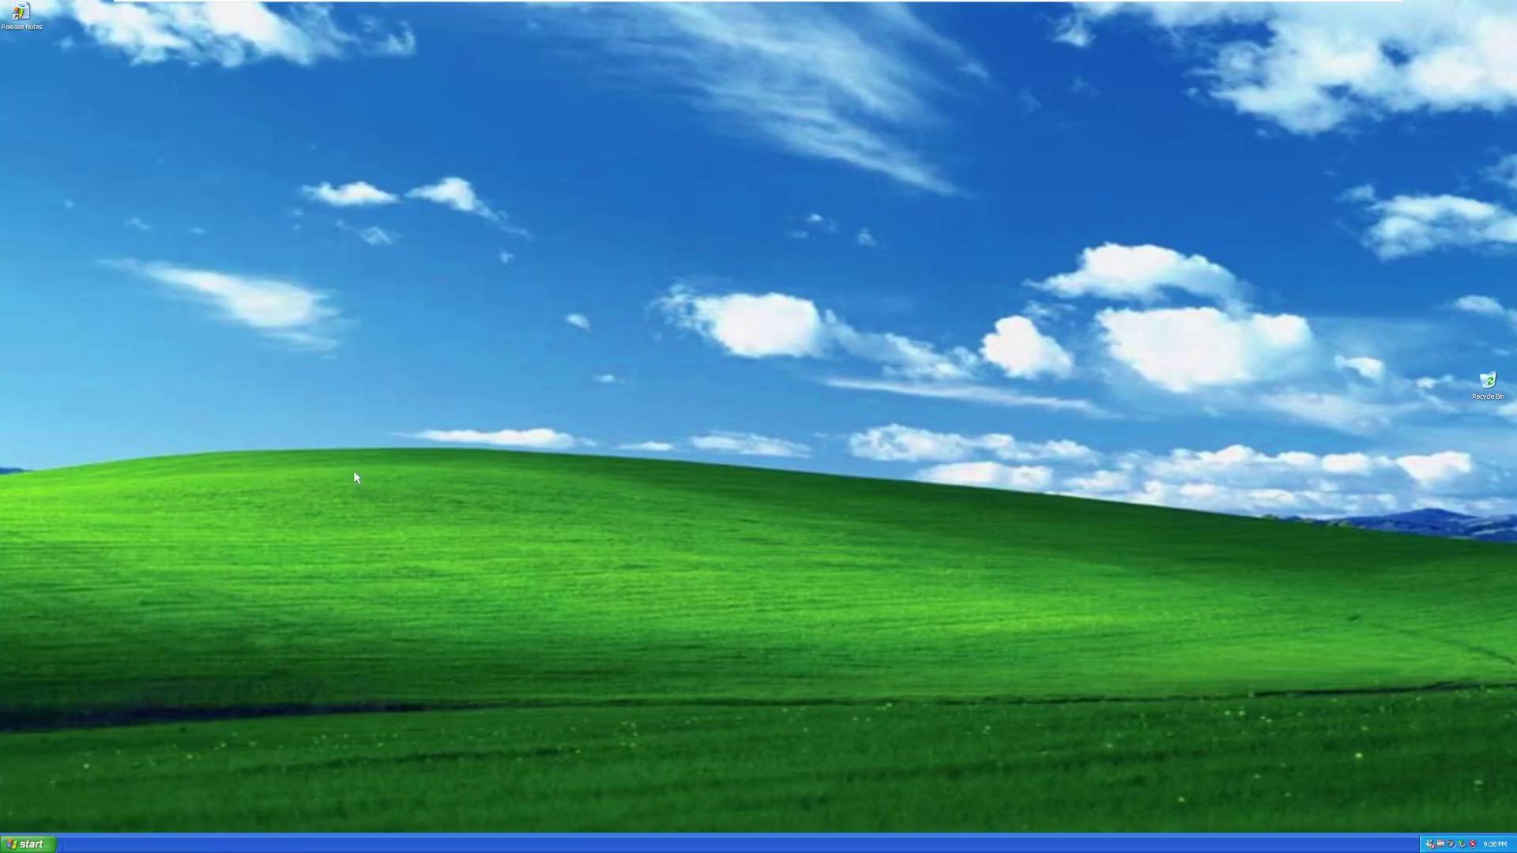
Step: Run winver from the Run prompt and close the About Windows dialog
key(super+r)
text(win)
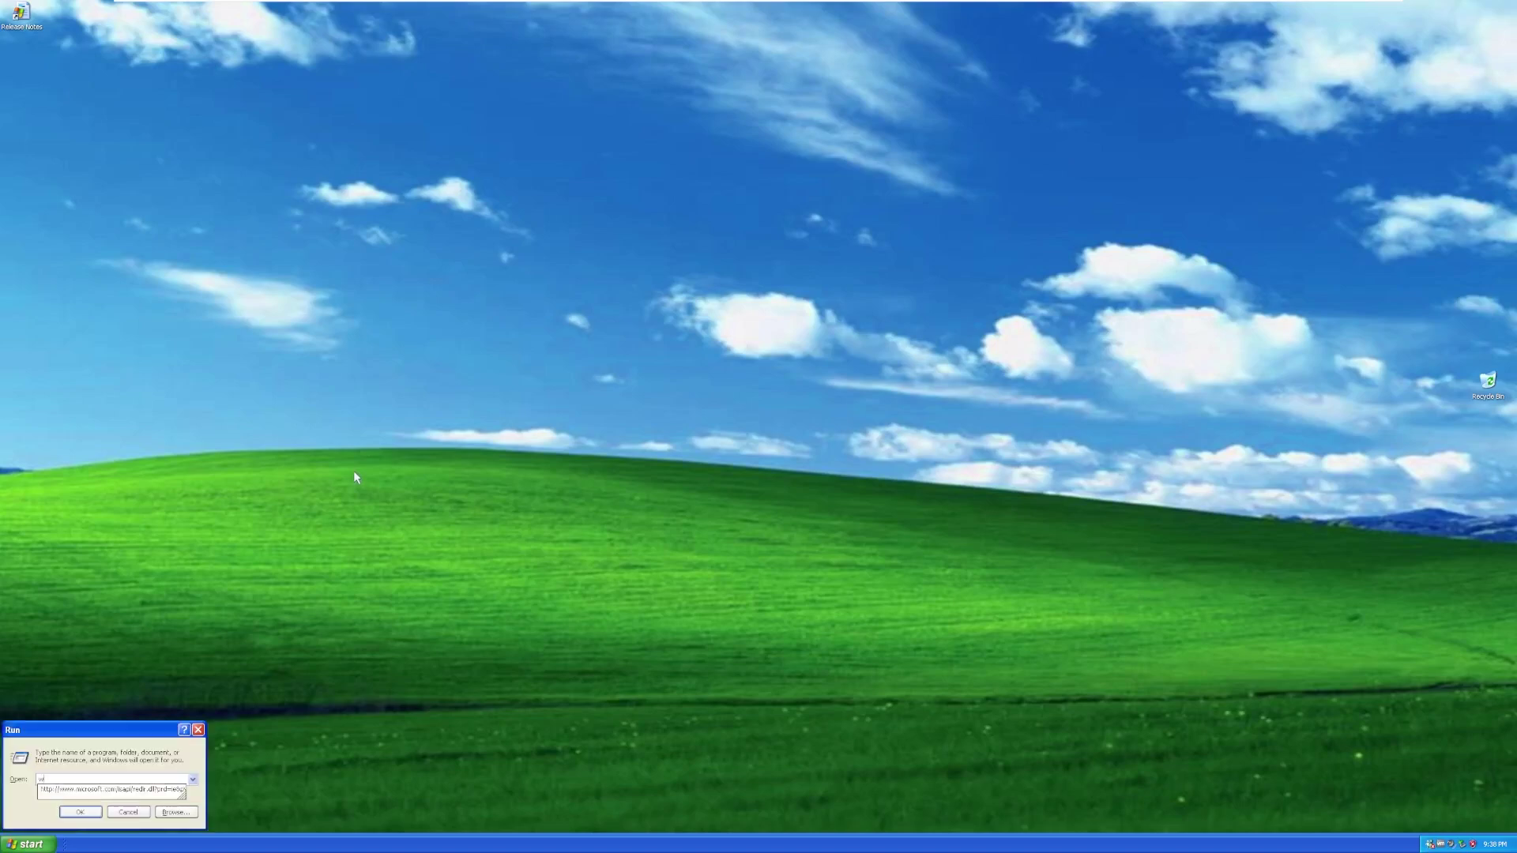
key(Return)
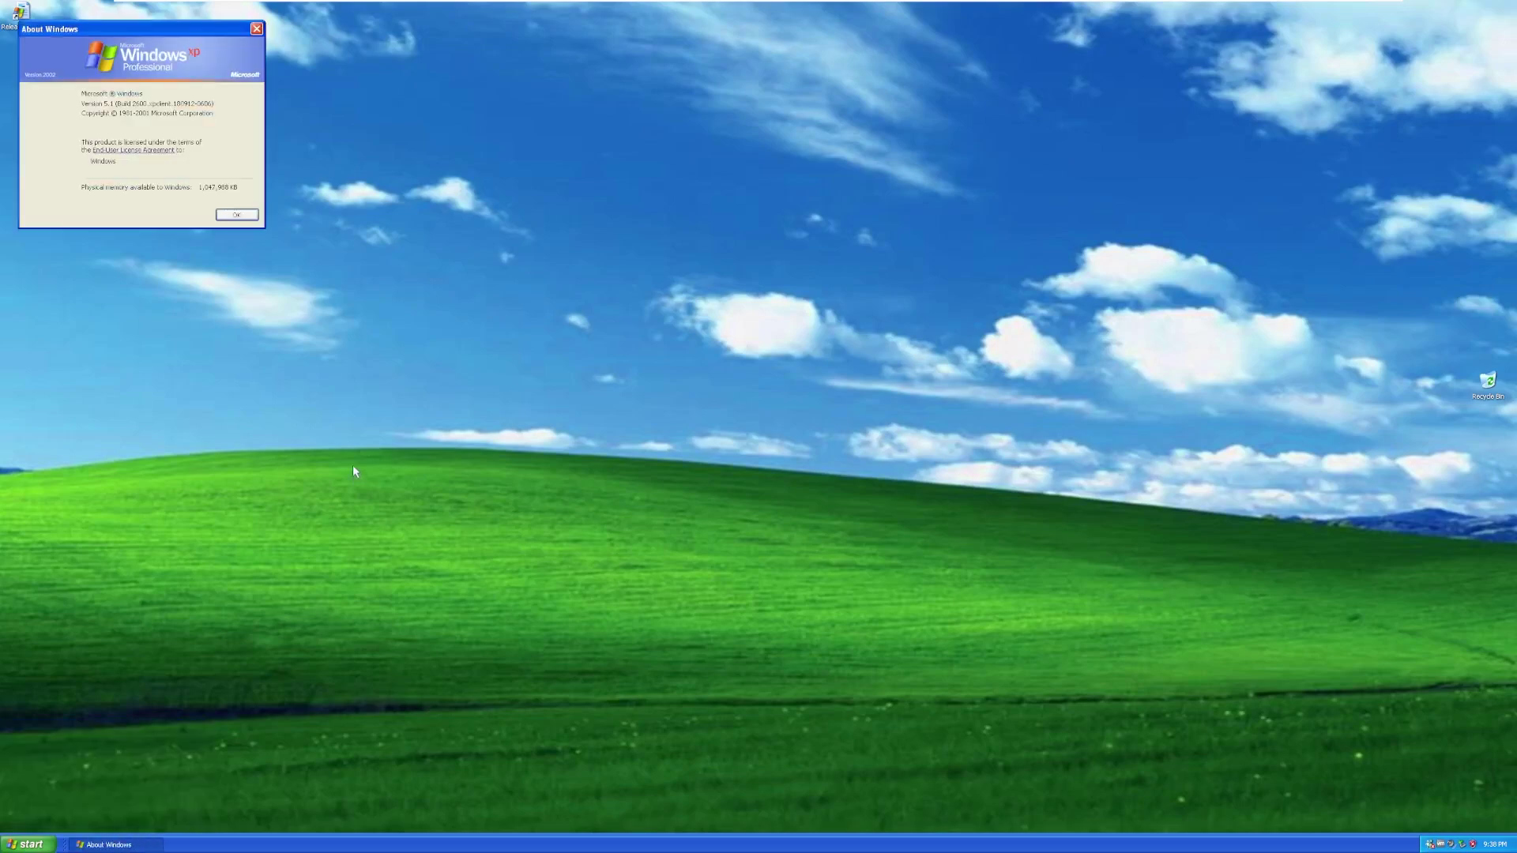
click(237, 215)
Step: Open My Computer's System Properties from the Start menu and close them
key(super)
right_click(191, 675)
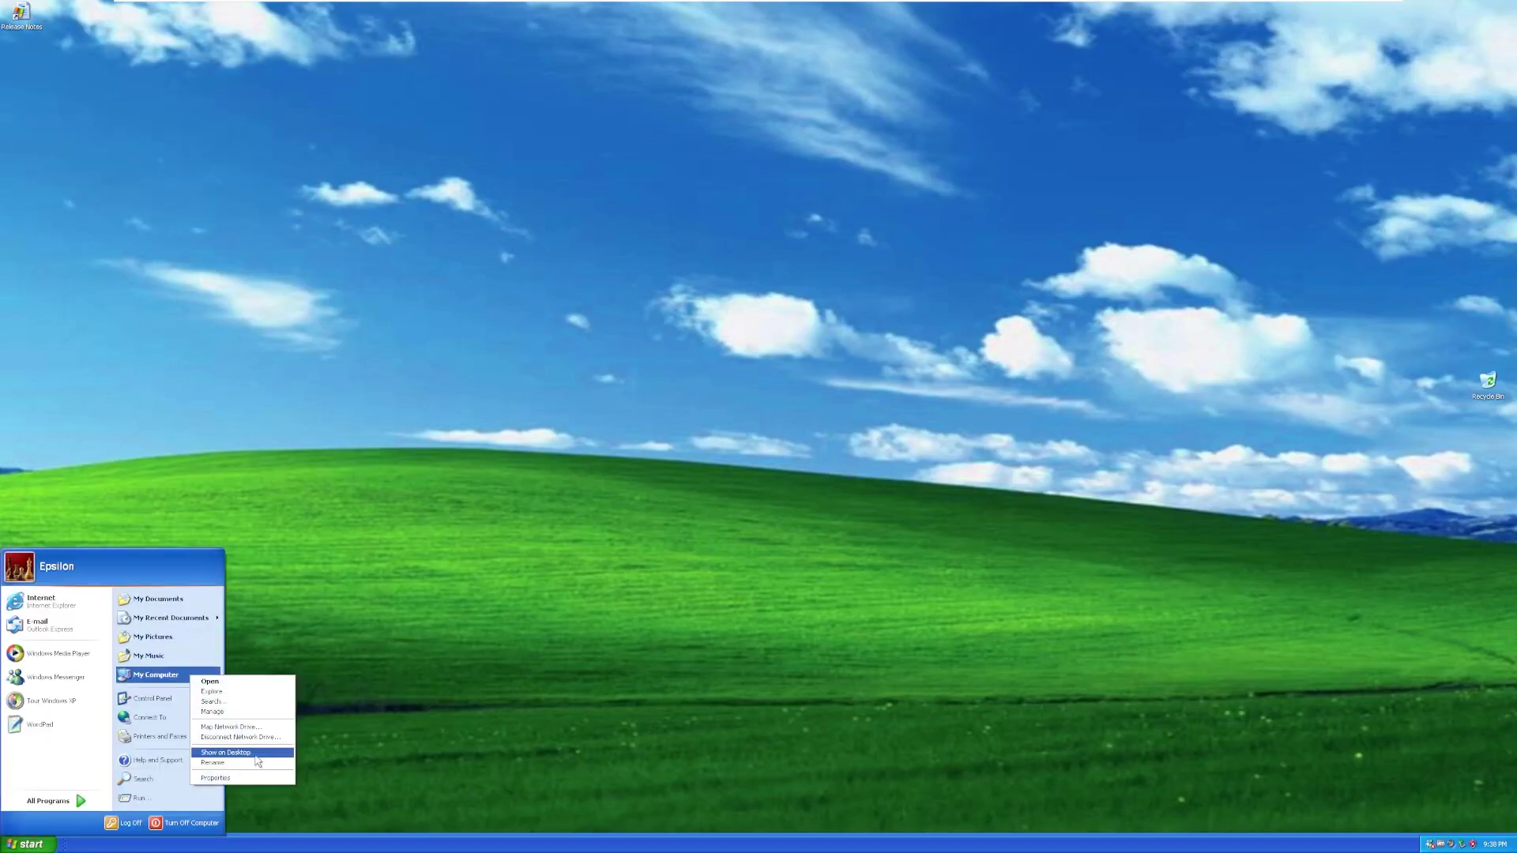
click(237, 779)
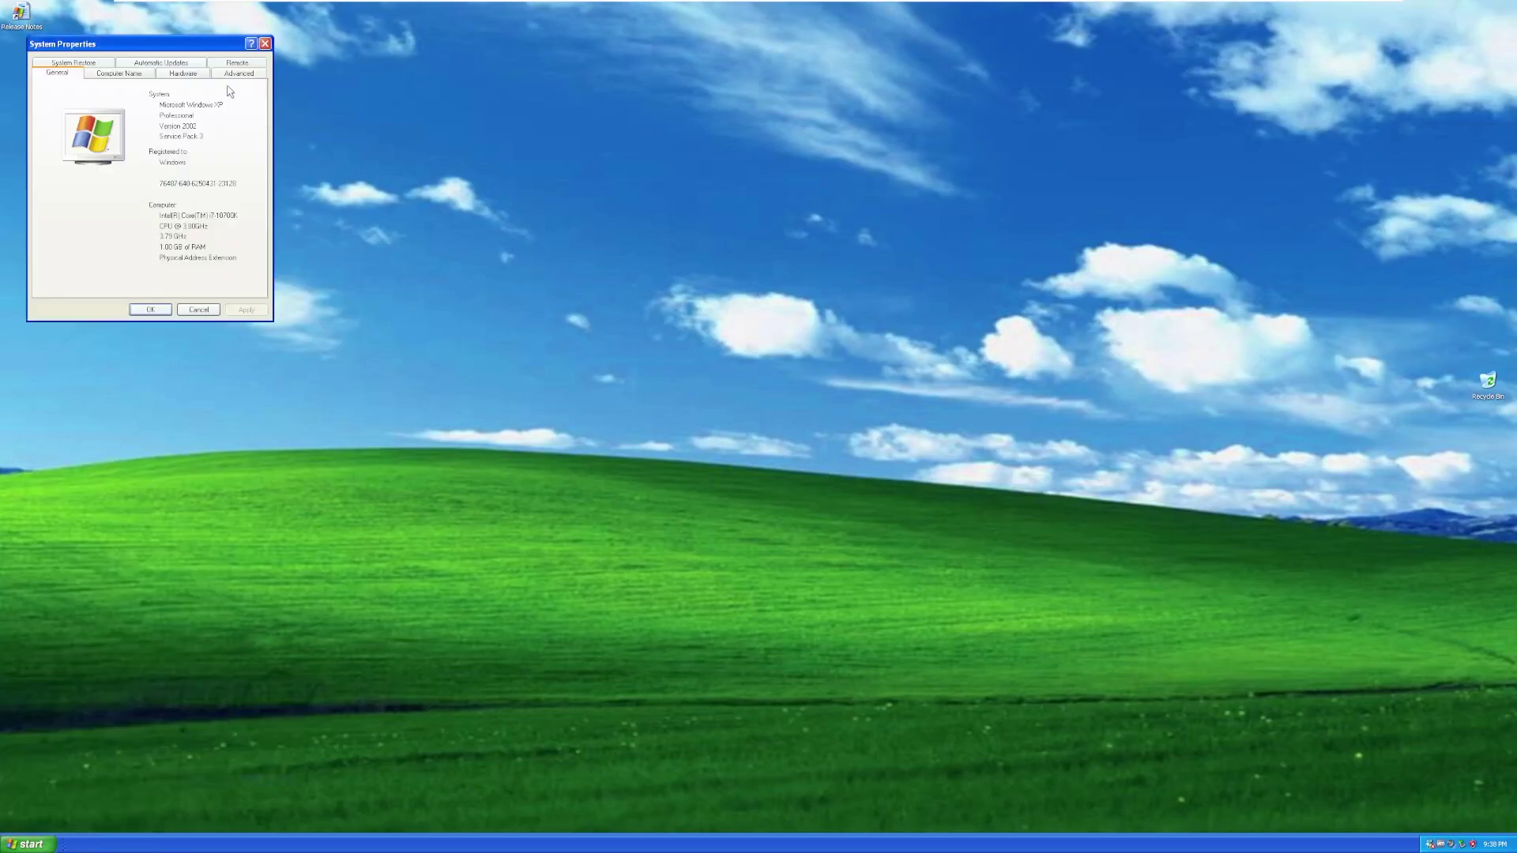
click(266, 44)
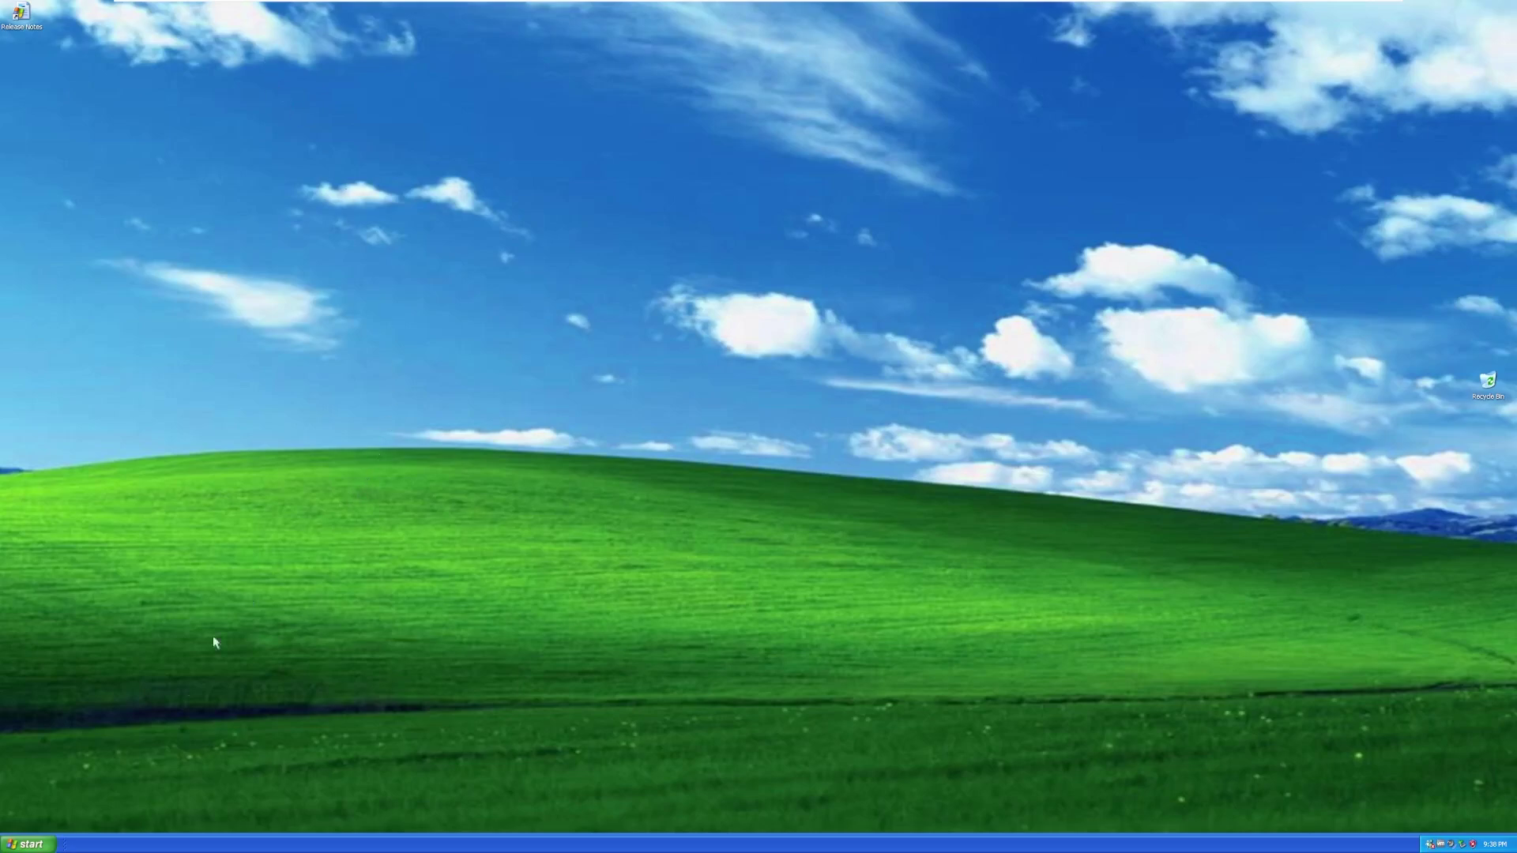
key(super)
Step: Browse Task Manager's Processes, Performance and Networking tabs, close it, and open Control Panel
right_click(218, 839)
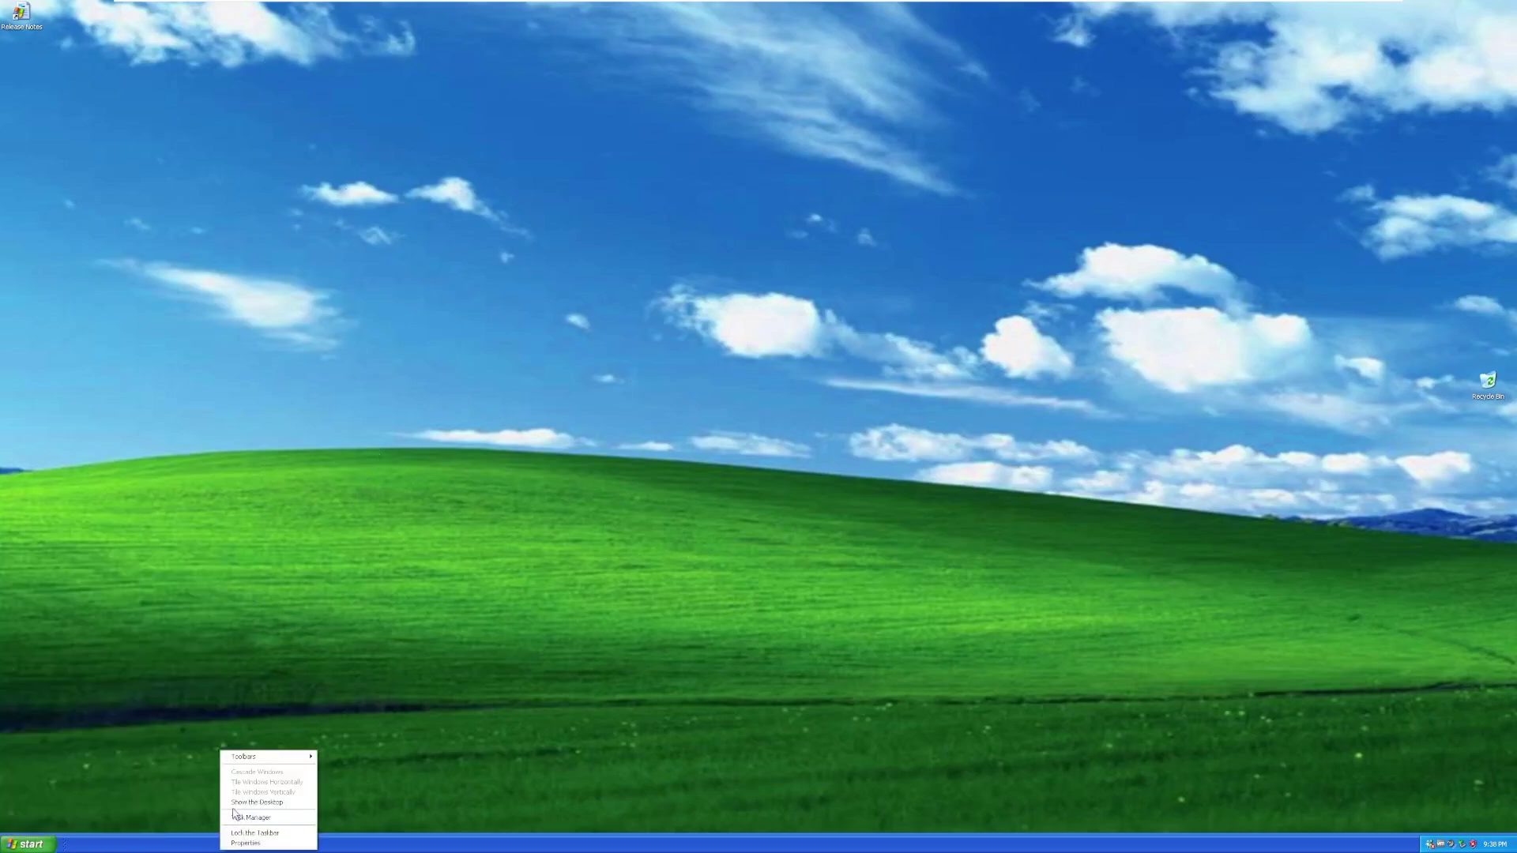
click(253, 818)
click(67, 46)
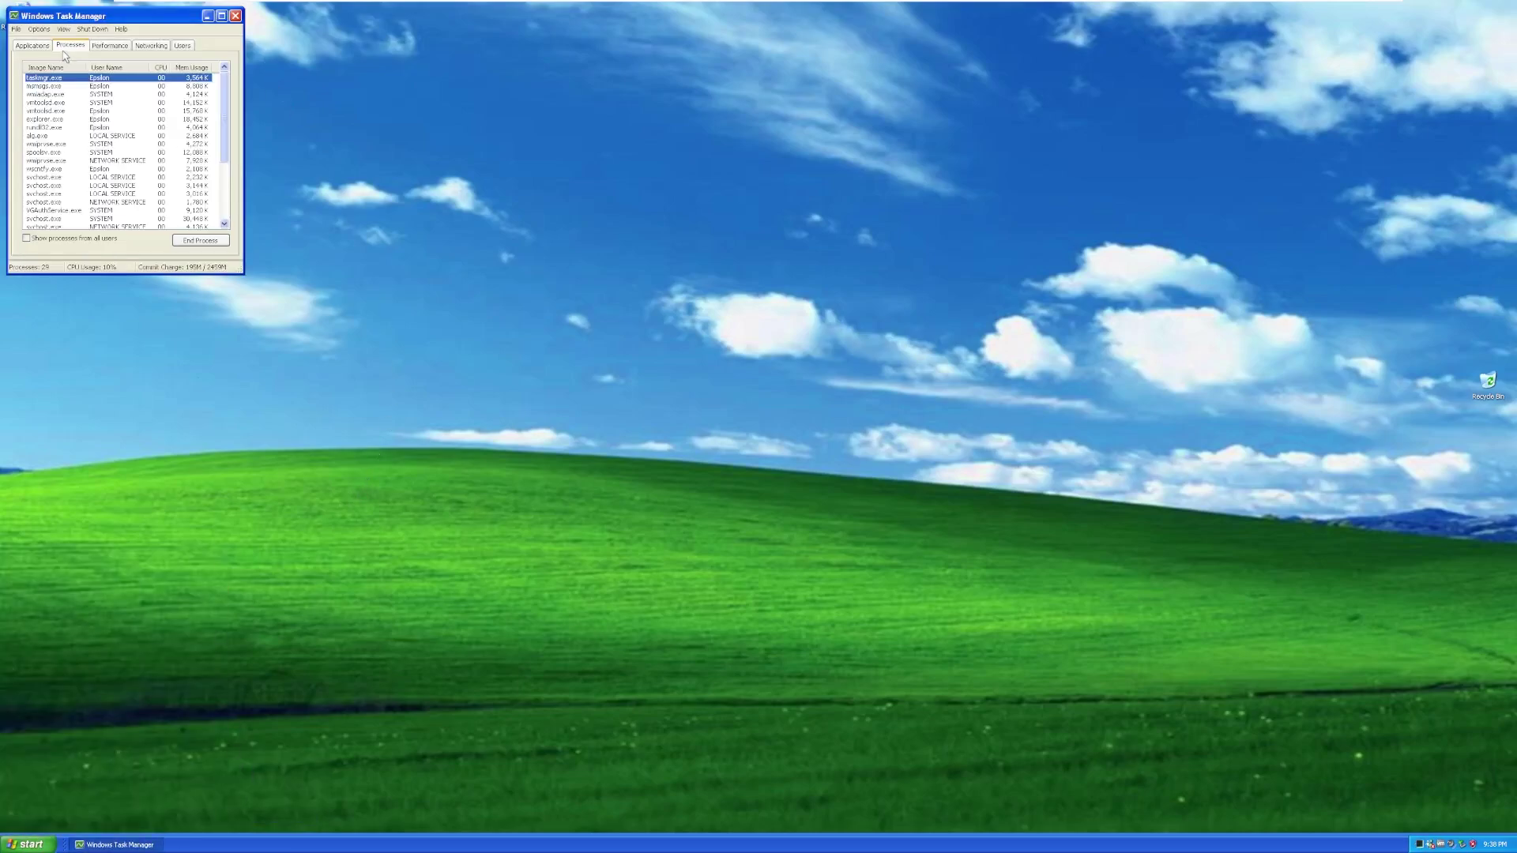
click(109, 46)
drag(180, 16, 561, 302)
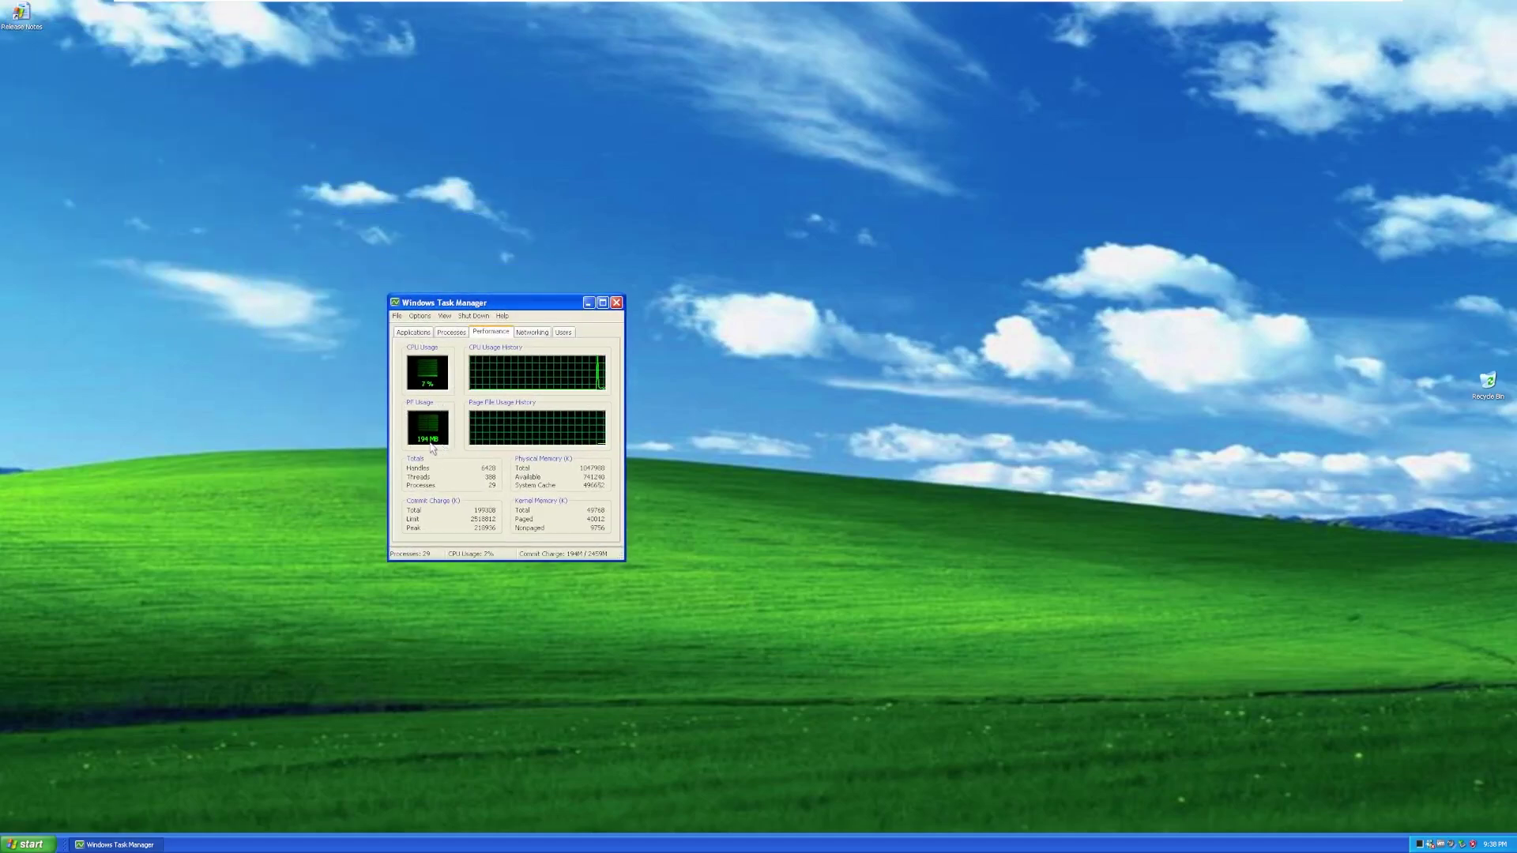
click(451, 331)
click(531, 332)
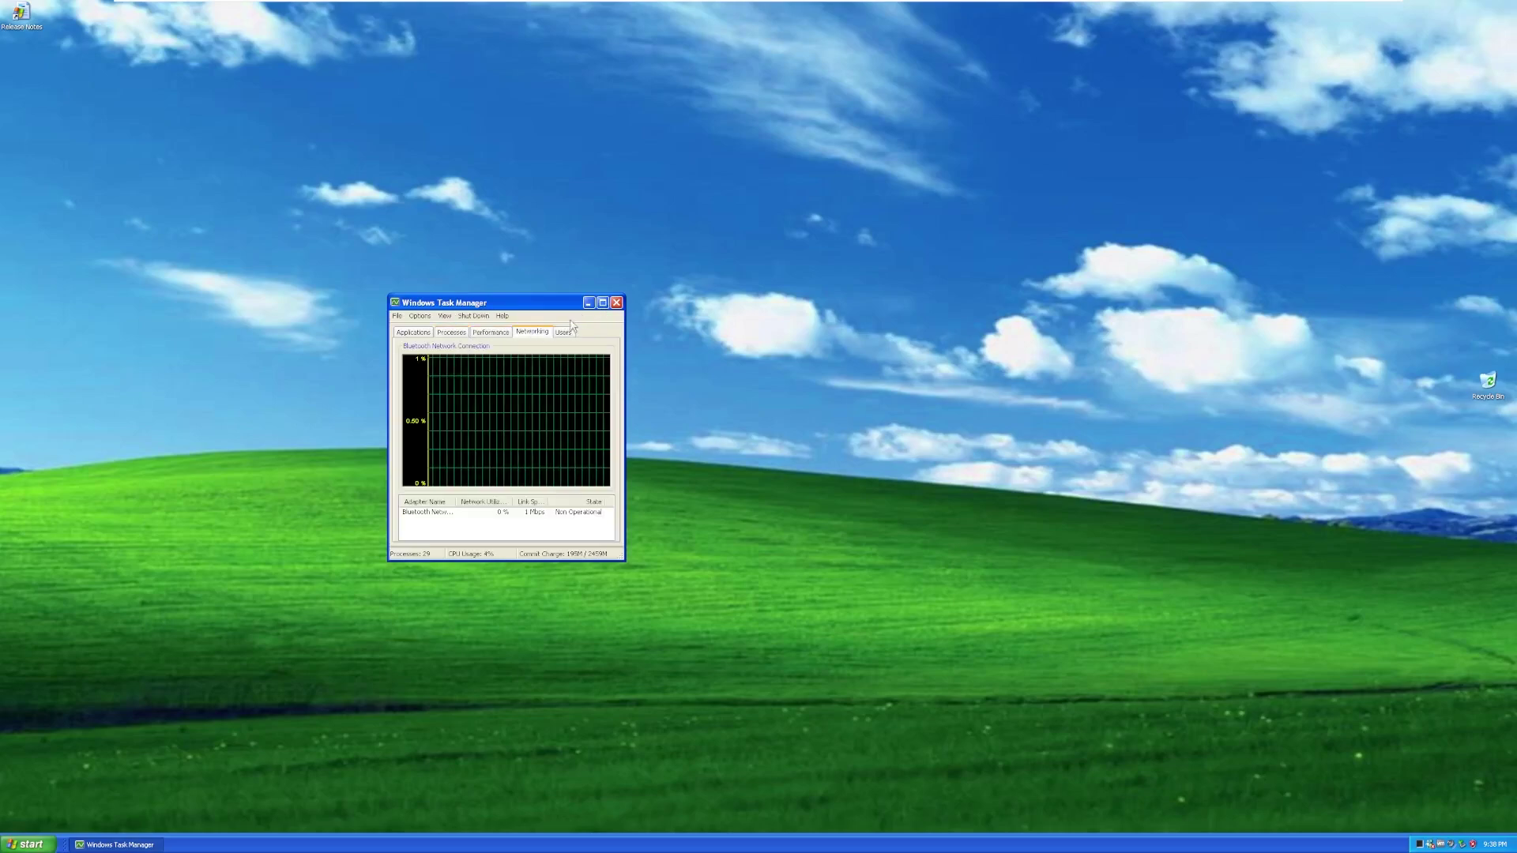
click(616, 303)
click(32, 844)
click(188, 698)
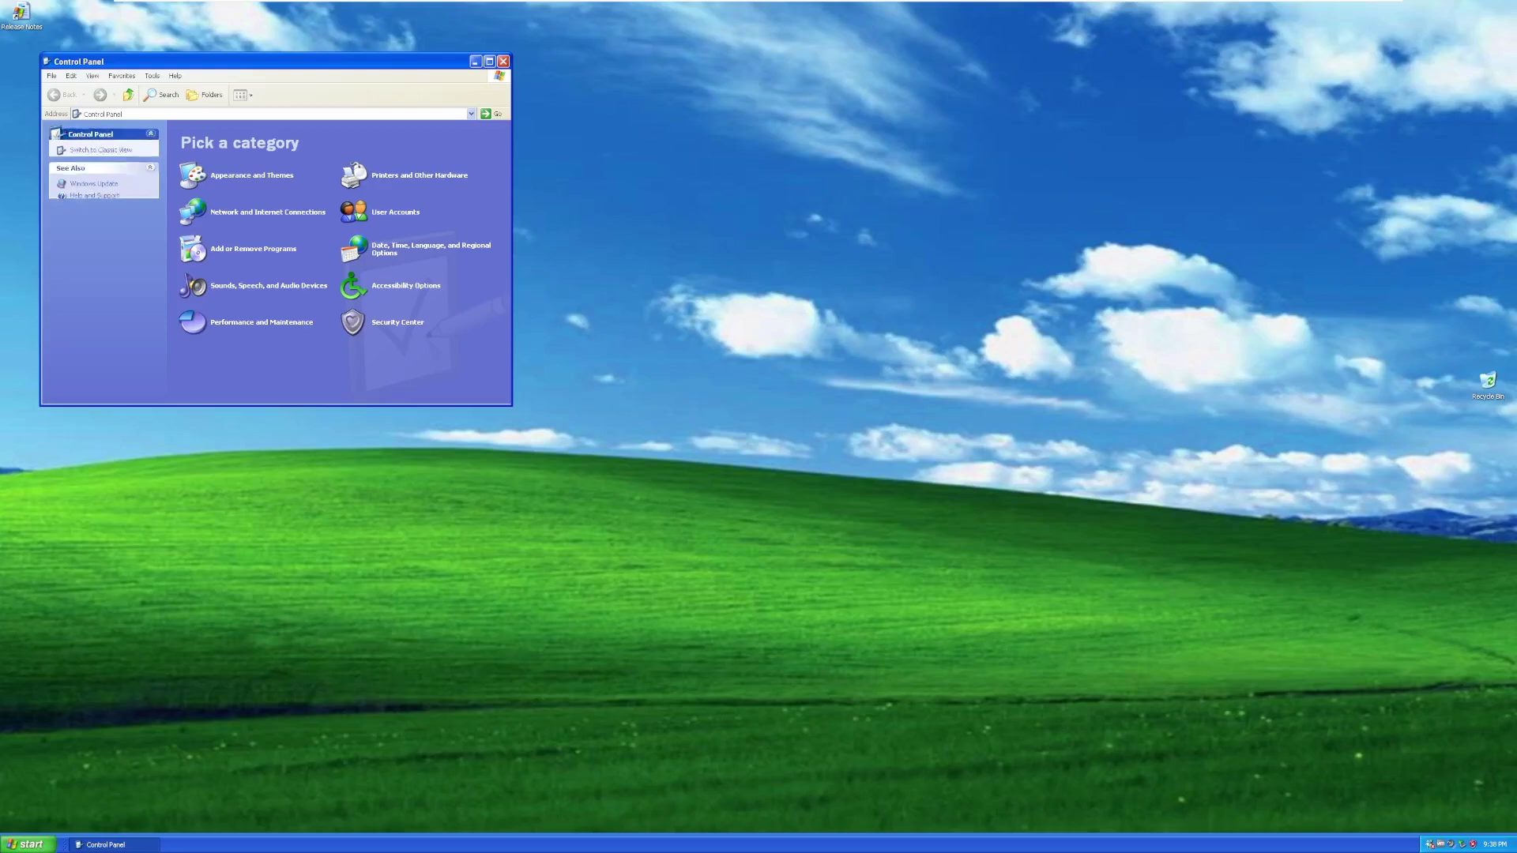
click(32, 844)
click(168, 679)
click(261, 247)
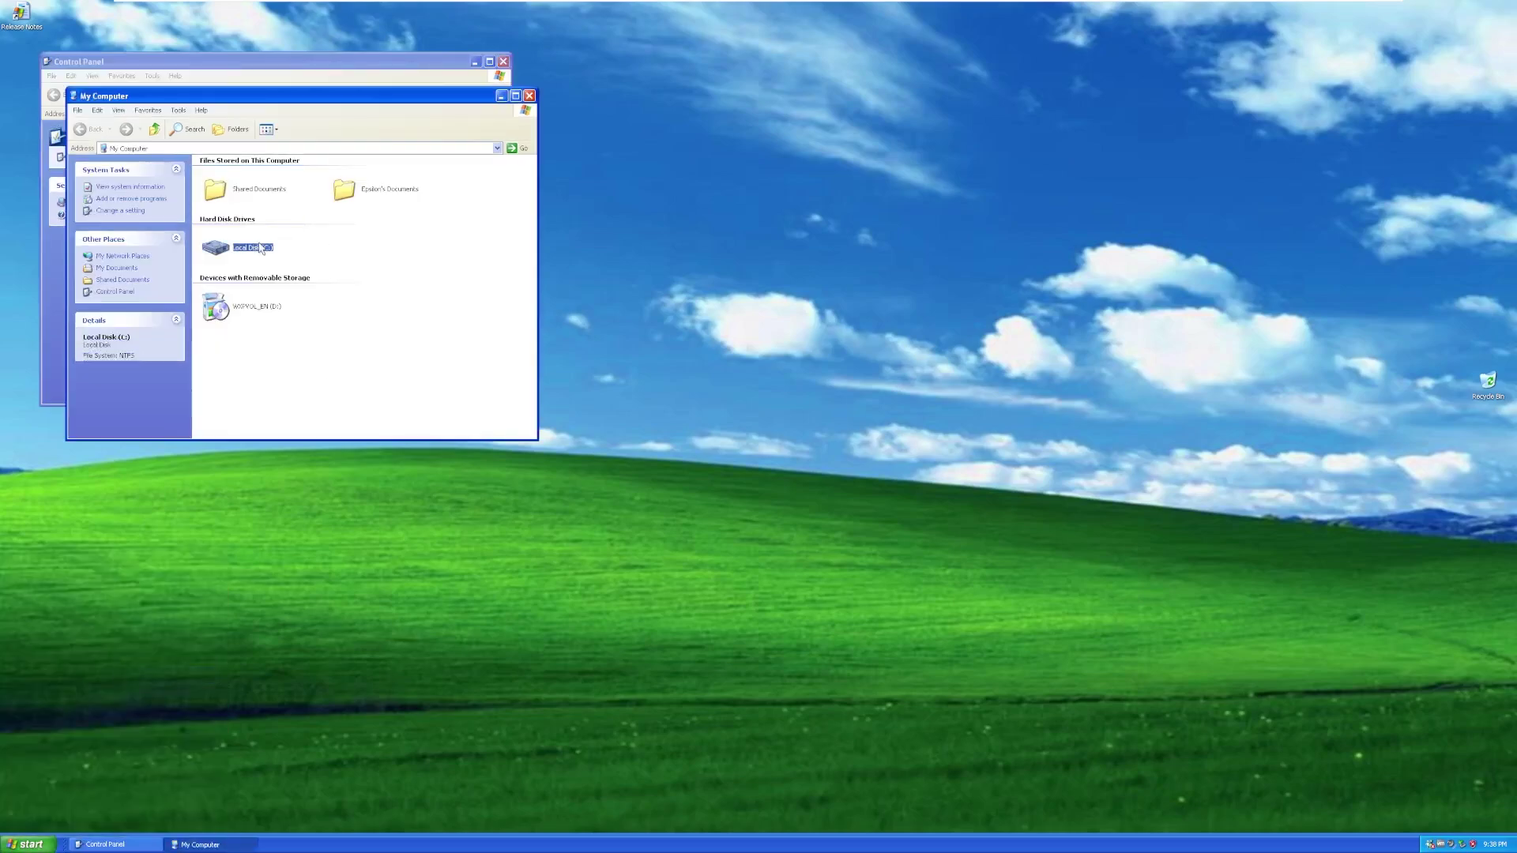
right_click(260, 248)
click(308, 359)
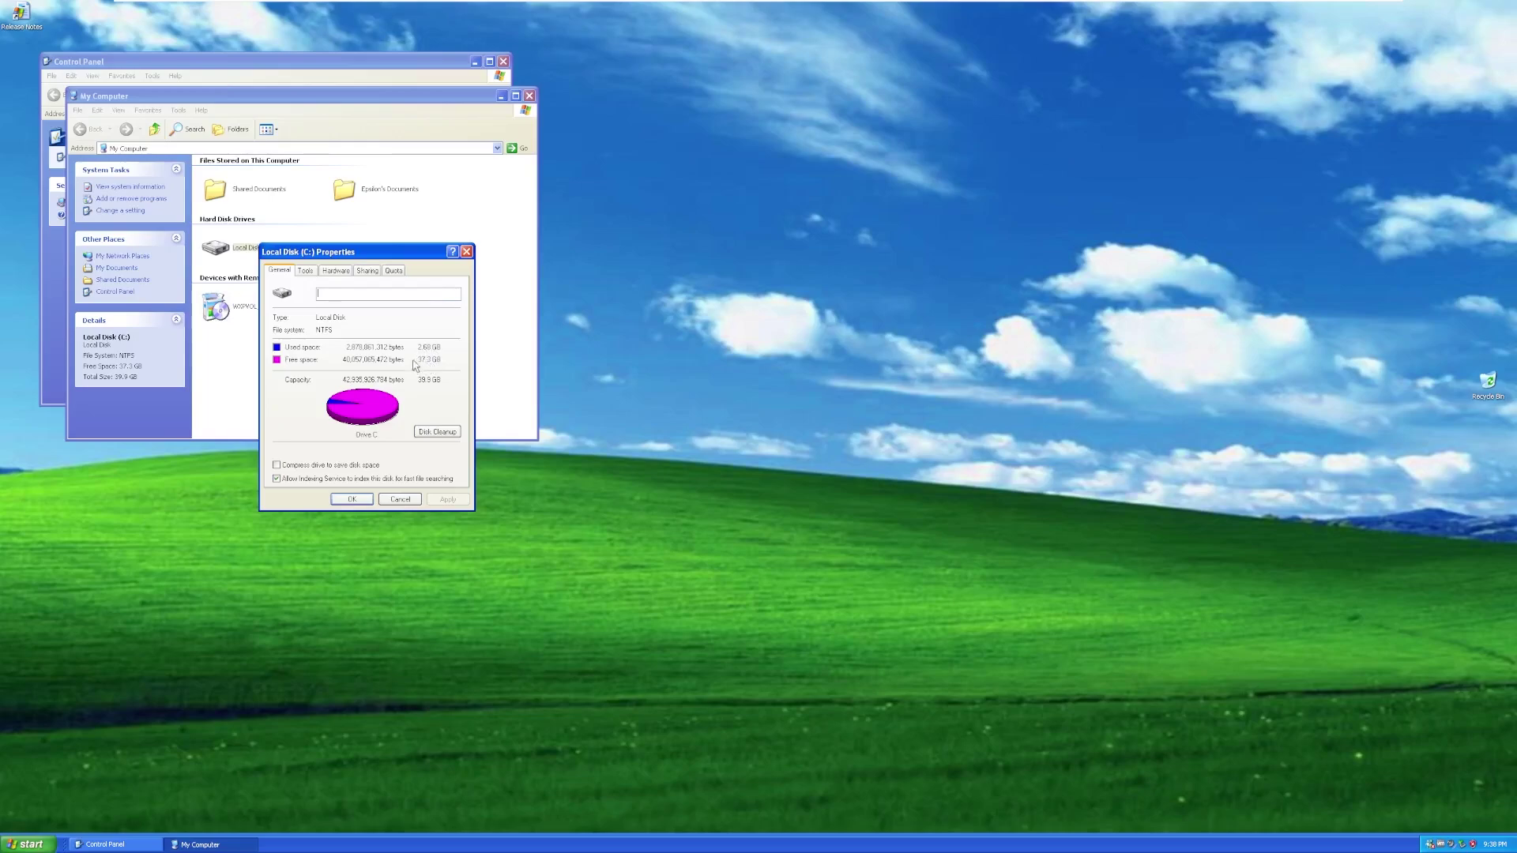
click(465, 252)
Step: Close My Computer and Control Panel, then scroll down the WordPad notes toward the changelog
click(529, 95)
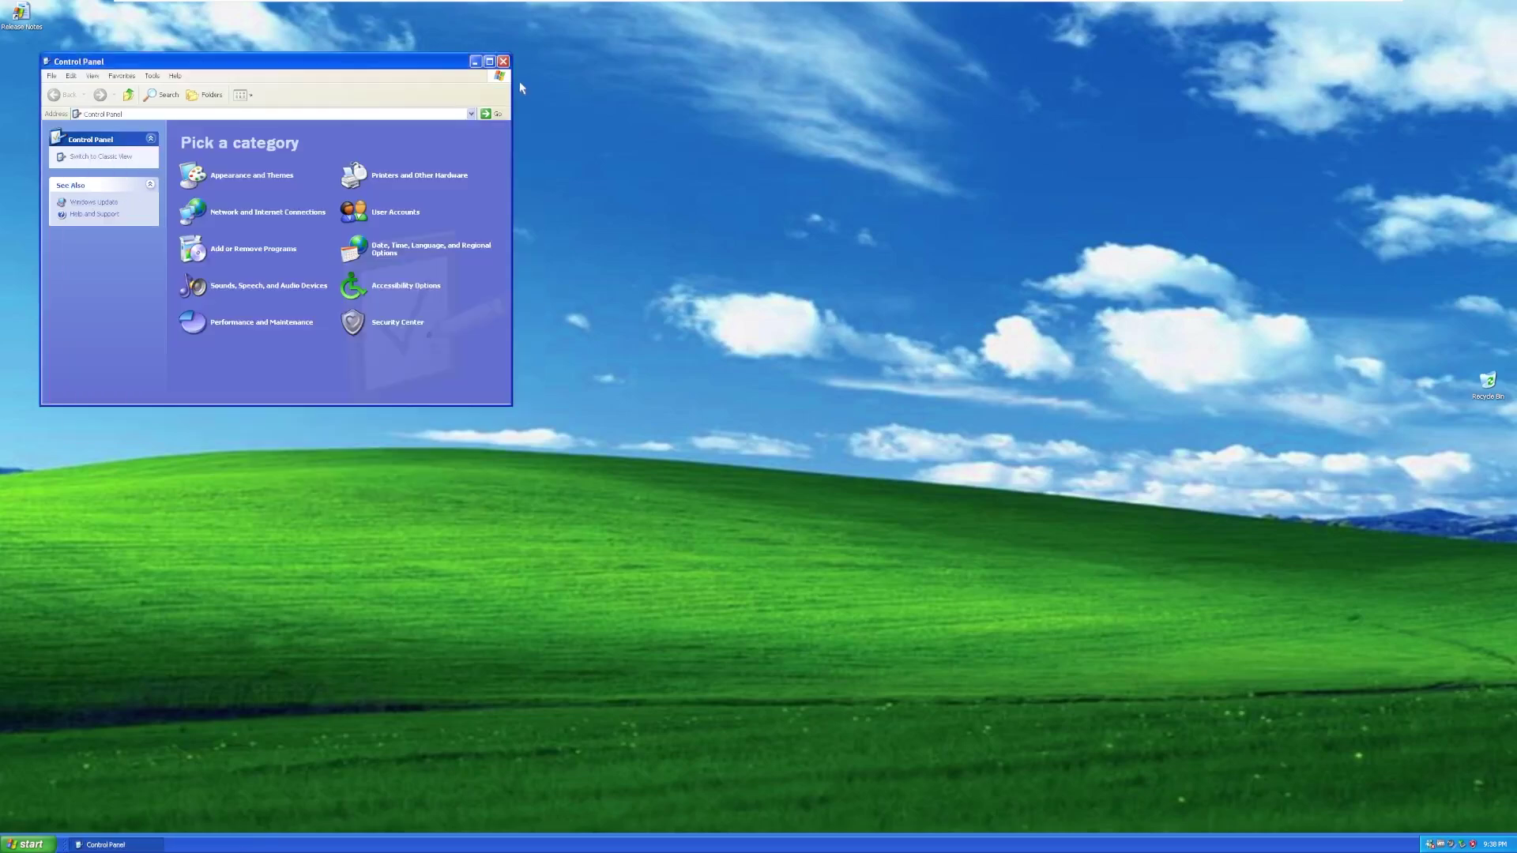
click(503, 62)
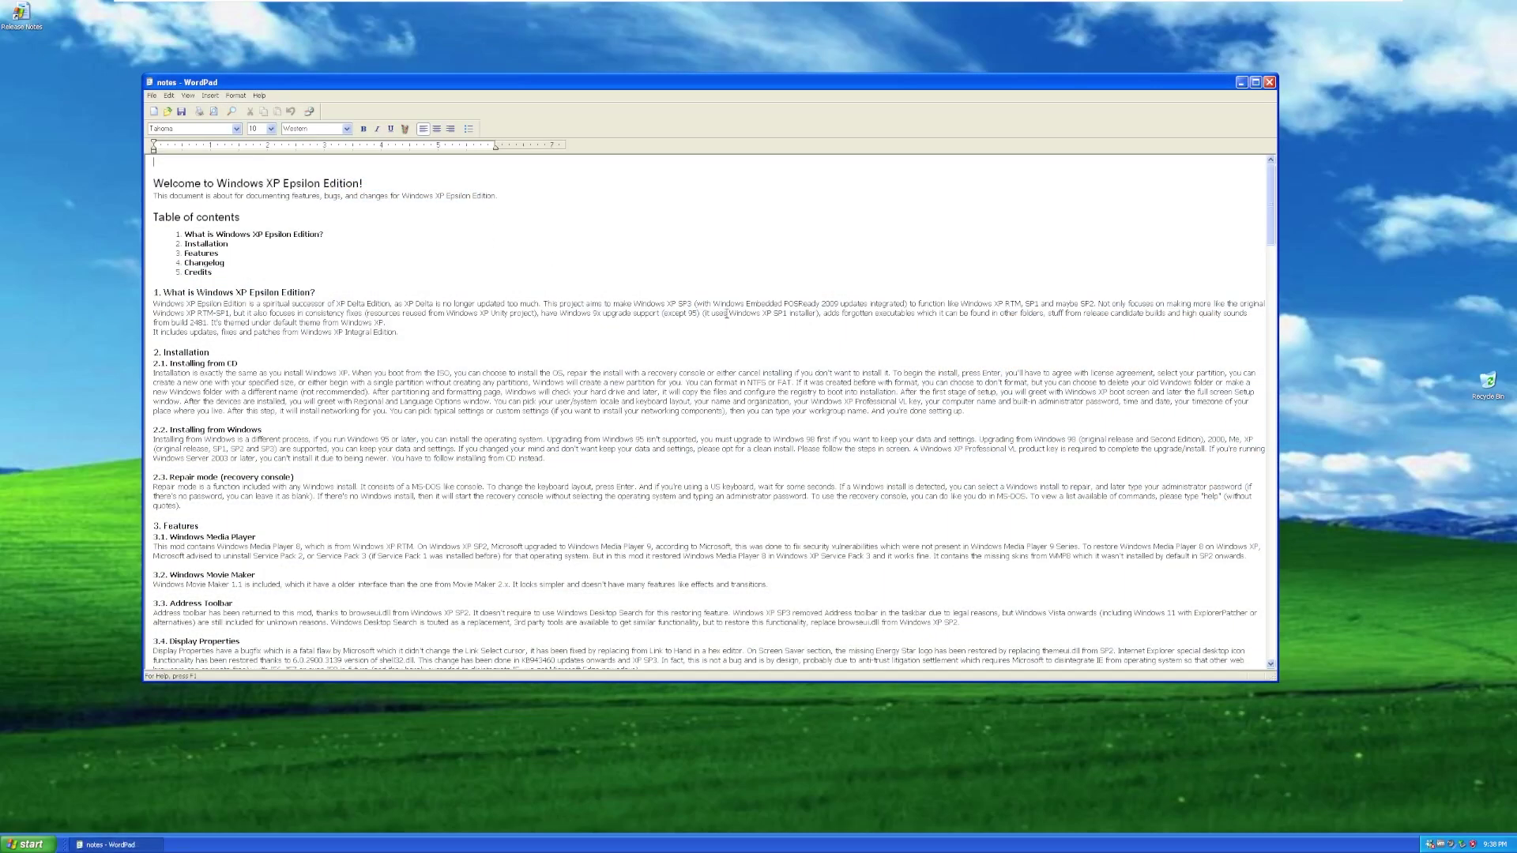
scroll(706, 356, down, 20)
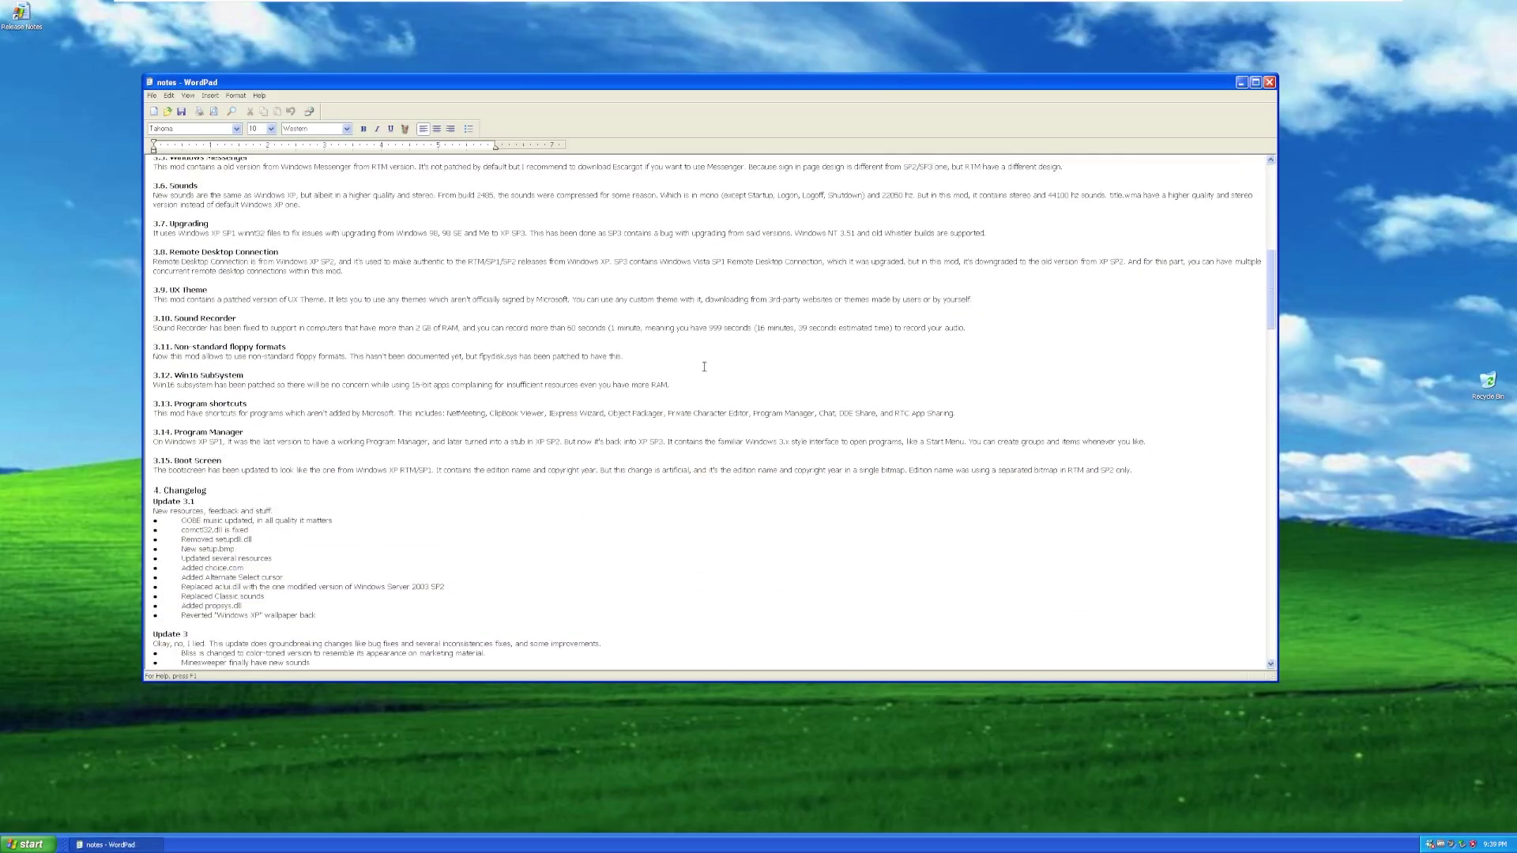
scroll(704, 366, down, 1)
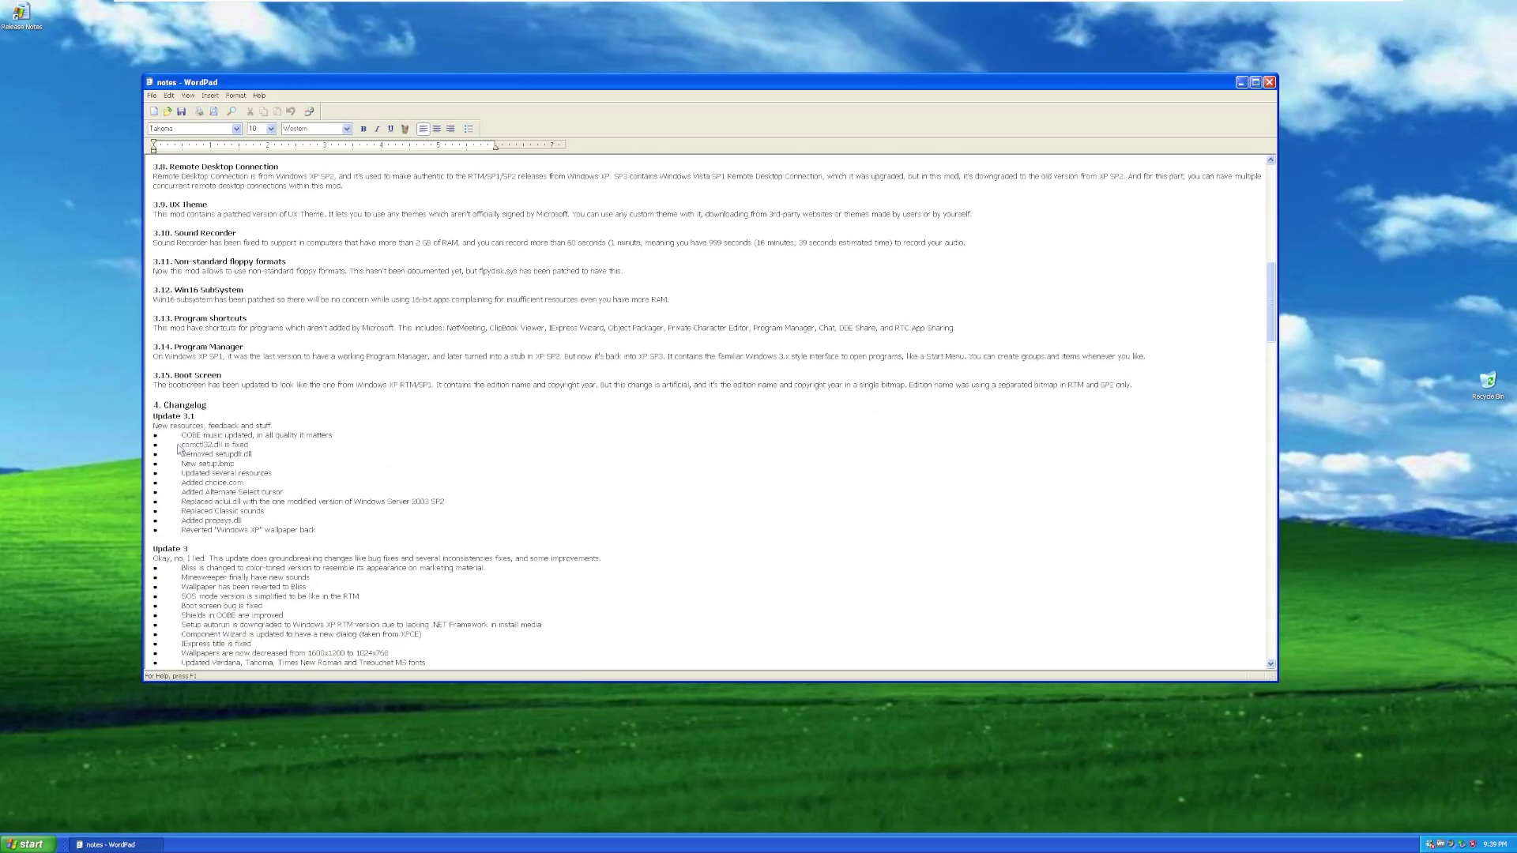
Step: Highlight changelog lines (OOBE music, comctl32.dll fix, setup.bmp to Classic sounds) and scroll to Update 2.11
drag(180, 437, 328, 439)
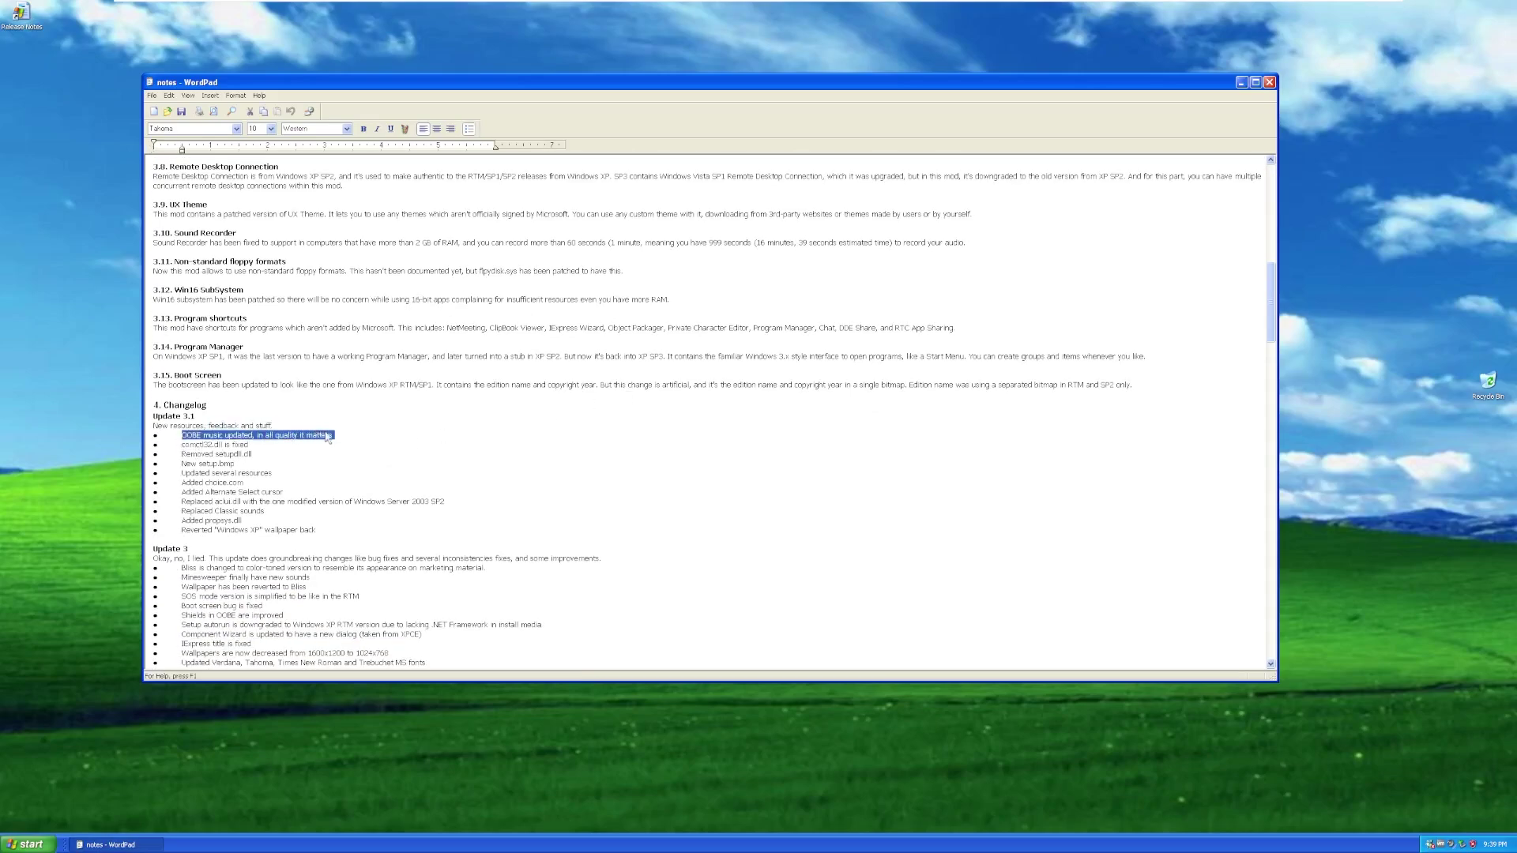
click(245, 440)
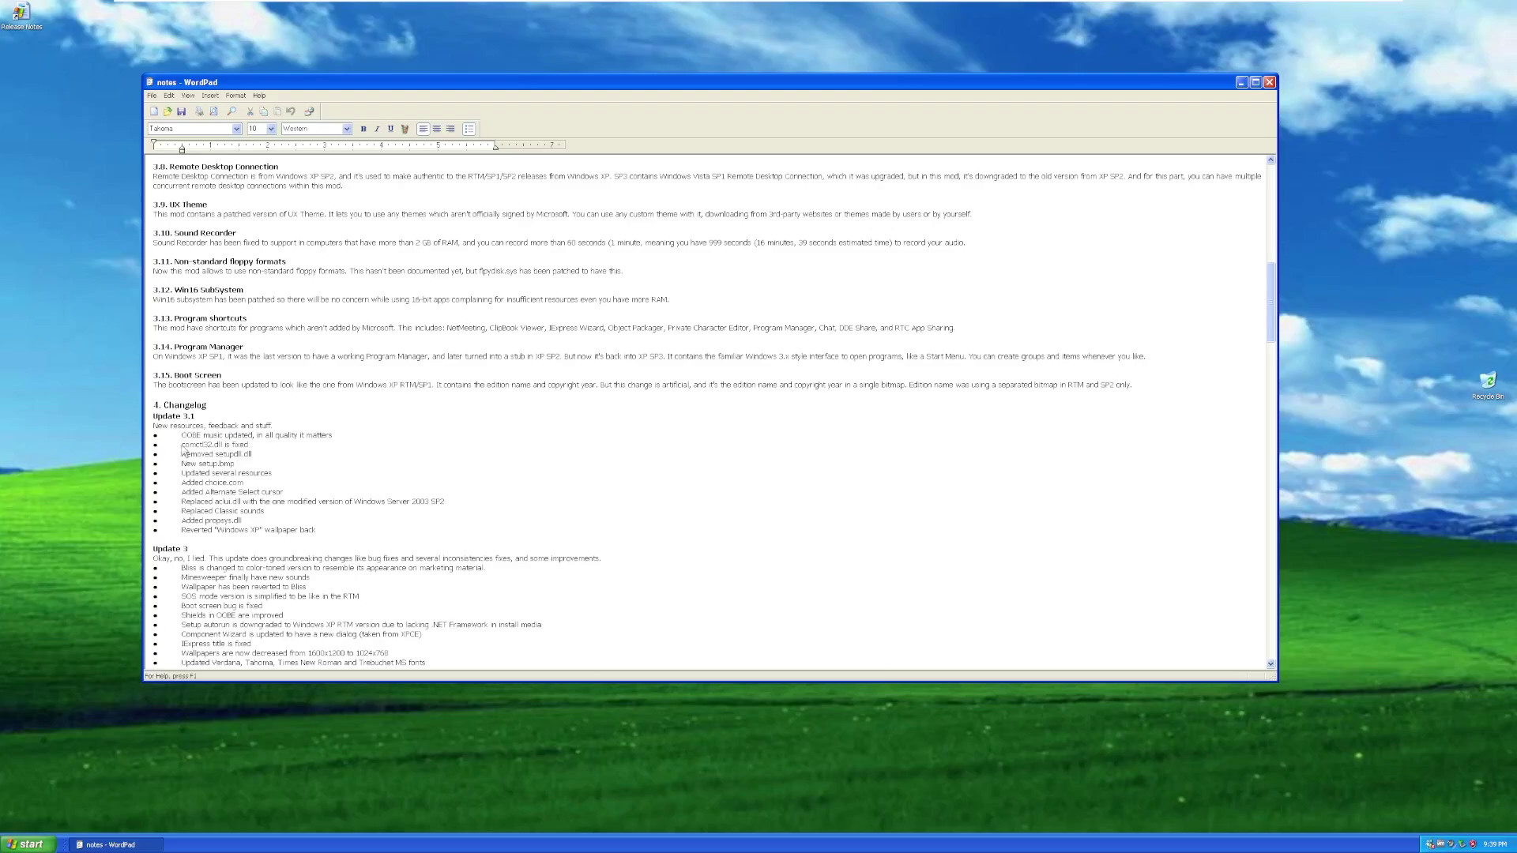
drag(182, 445, 245, 462)
drag(250, 460, 286, 512)
scroll(456, 514, down, 7)
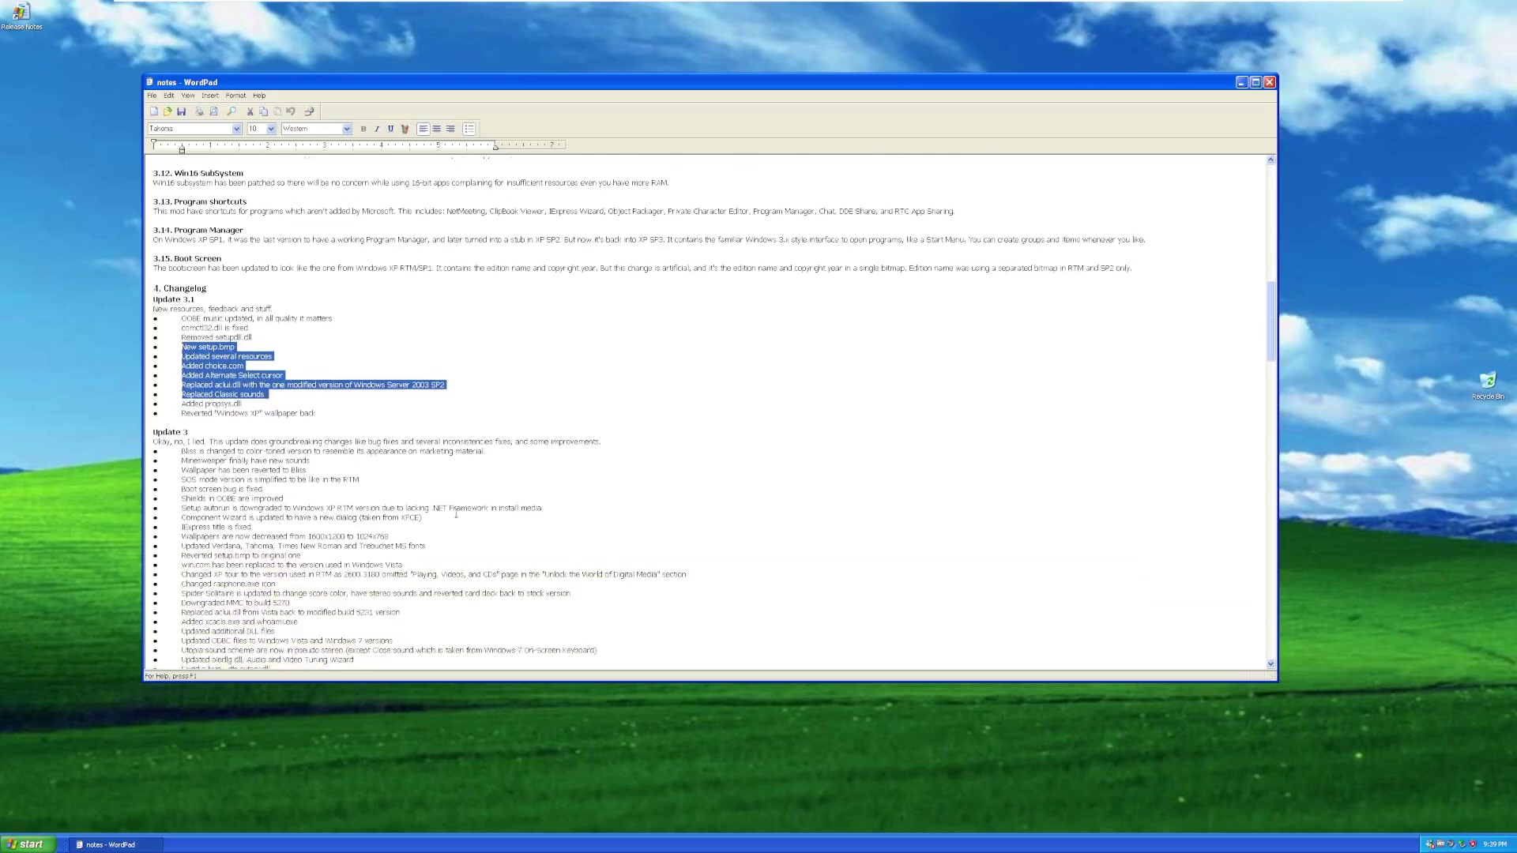
scroll(456, 513, down, 7)
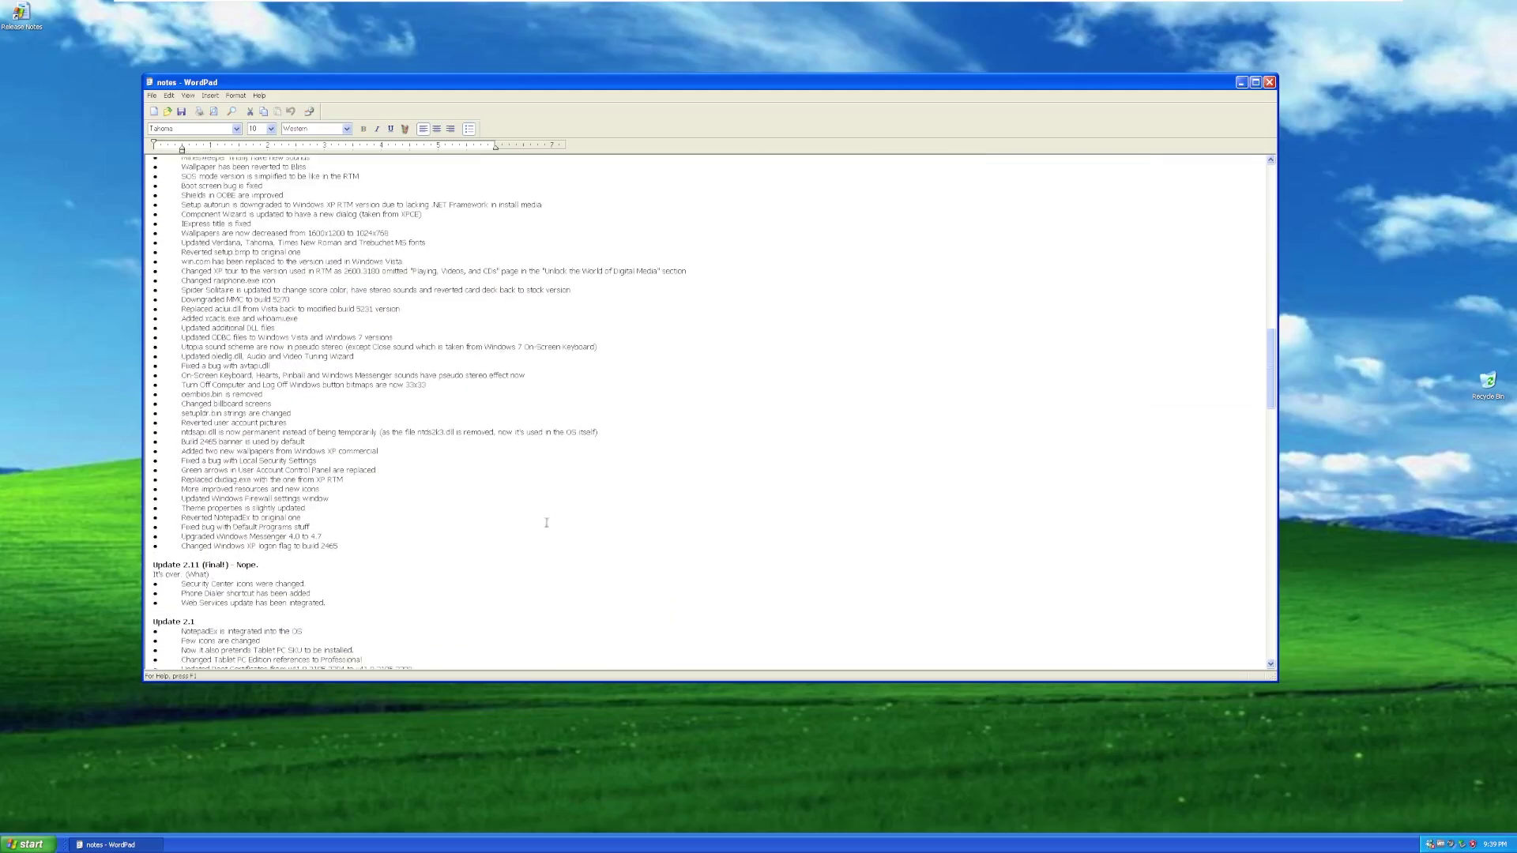
Step: Close the release notes, then view and close My Computer's system properties
click(1269, 83)
click(32, 843)
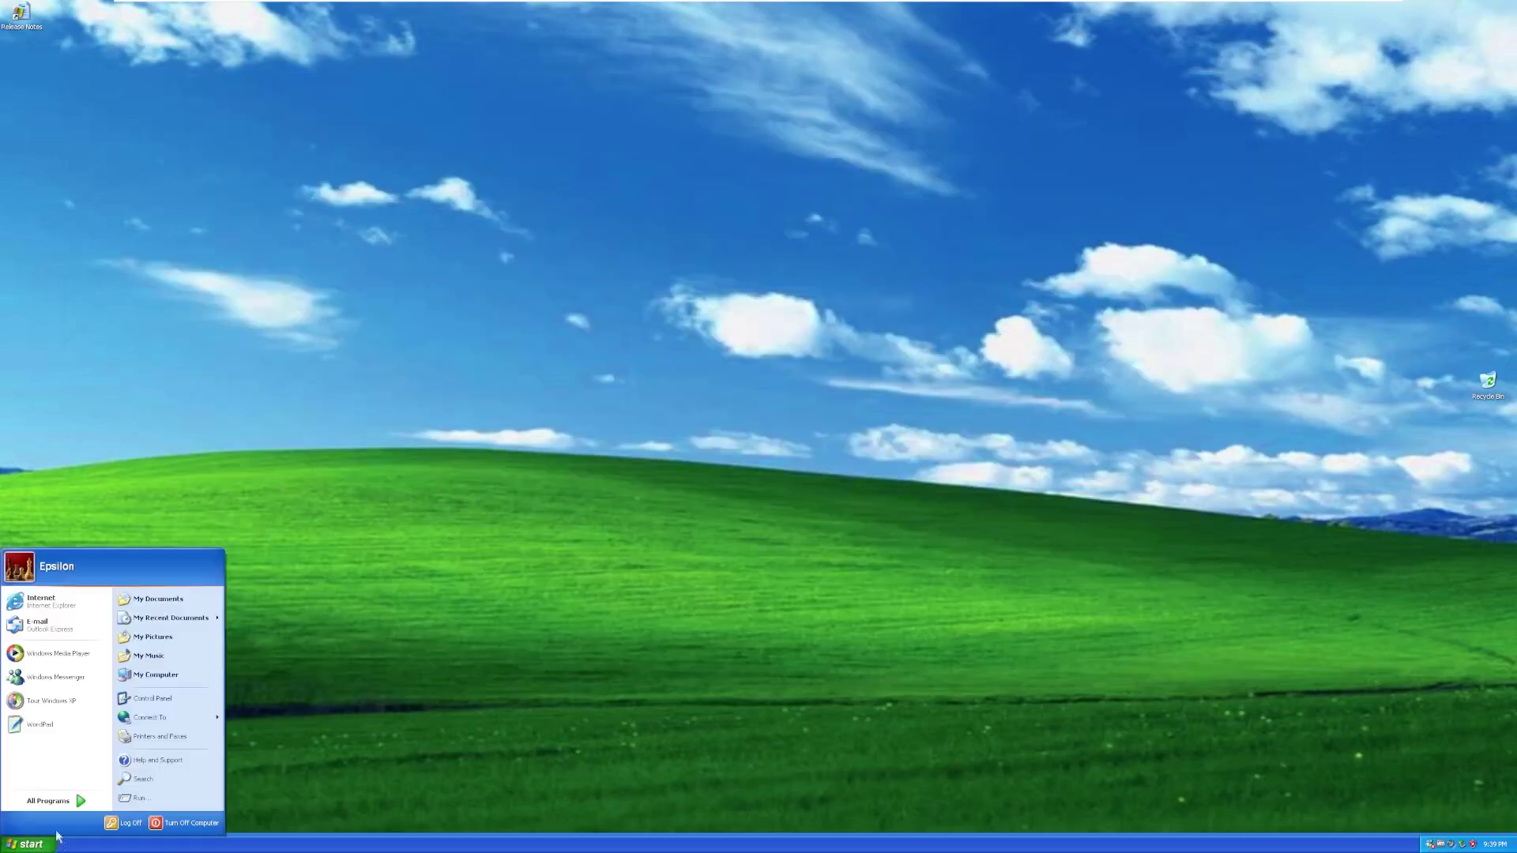
right_click(162, 678)
click(186, 782)
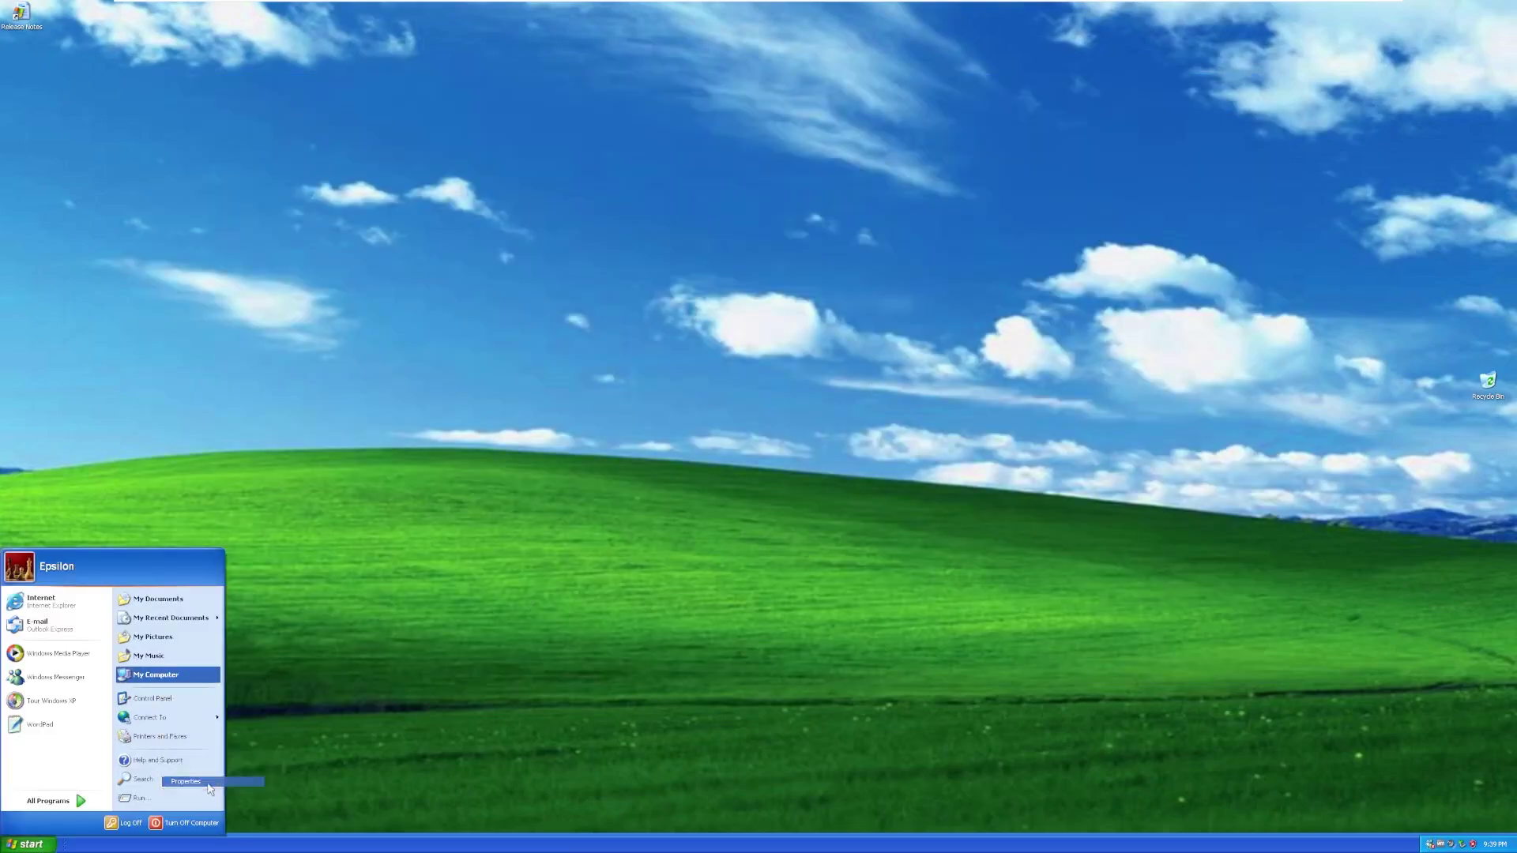
click(329, 129)
Step: Open and dismiss the Start menu several times, then bring up the taskbar's context menu
click(30, 844)
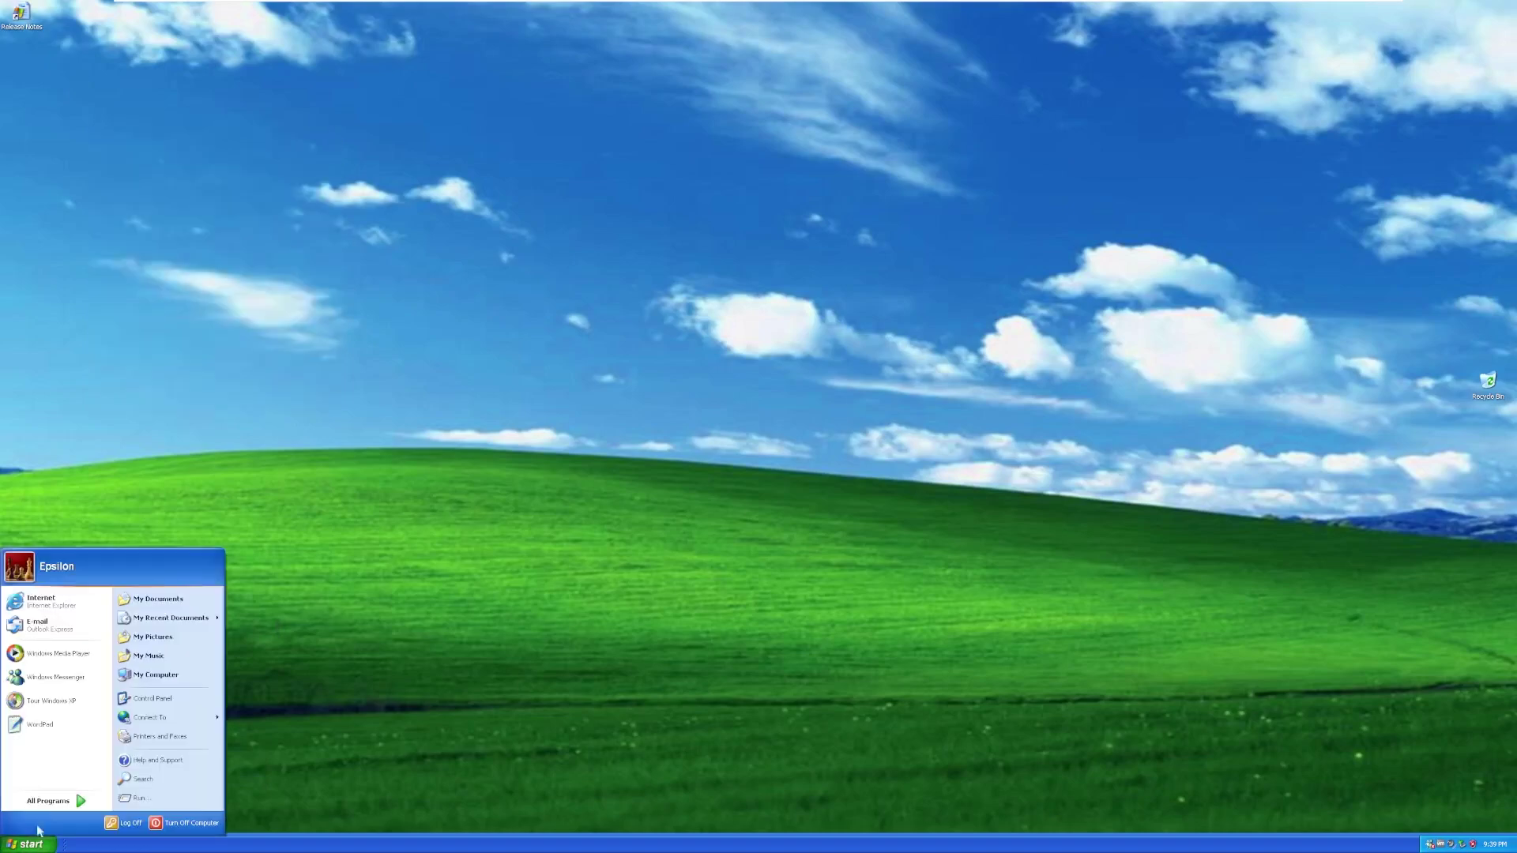
click(220, 441)
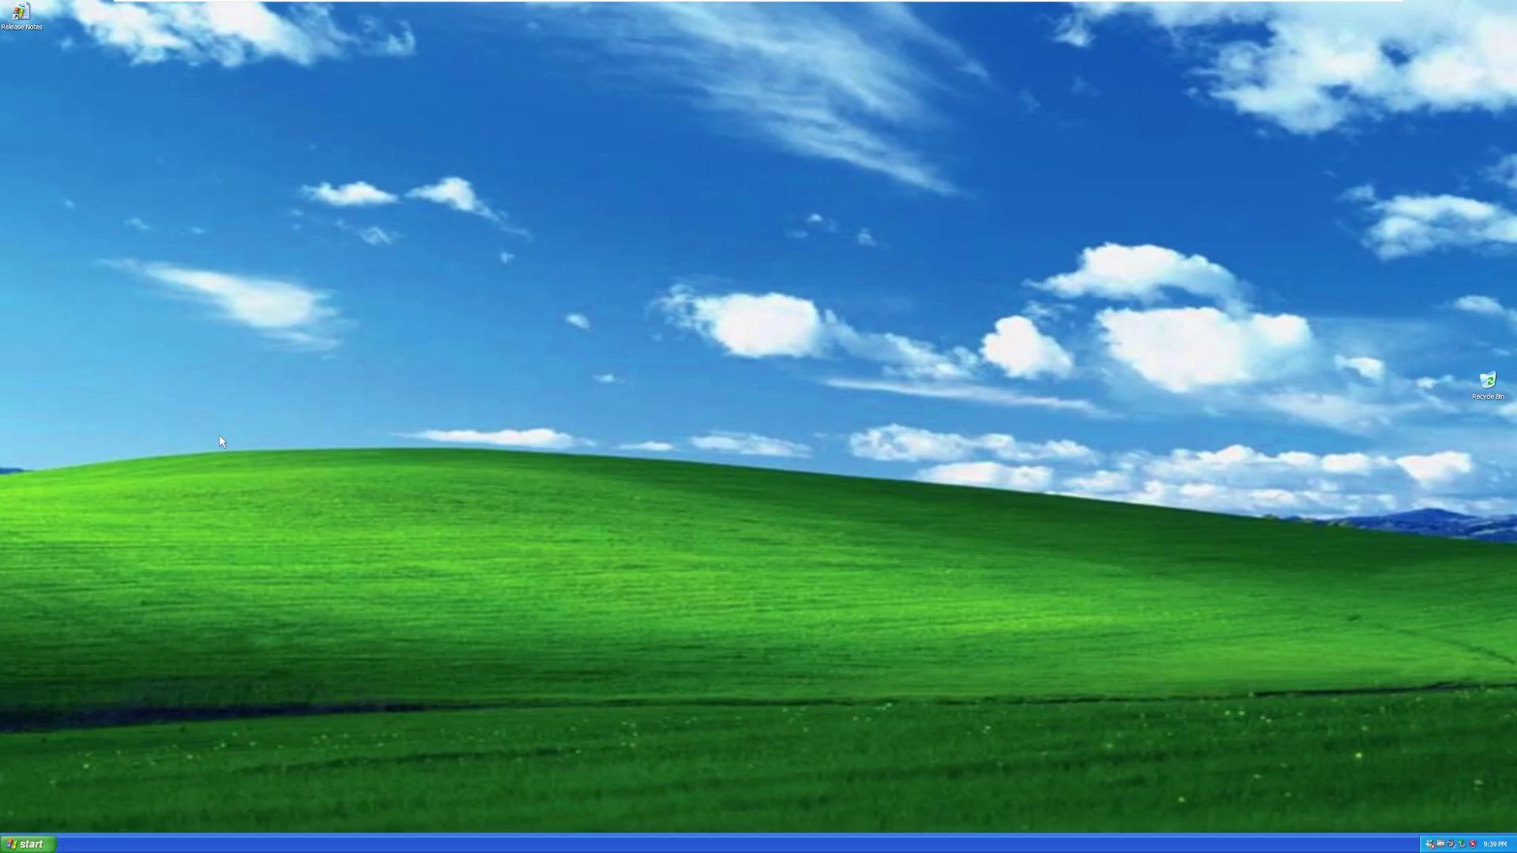
key(super)
mouse_move(49, 798)
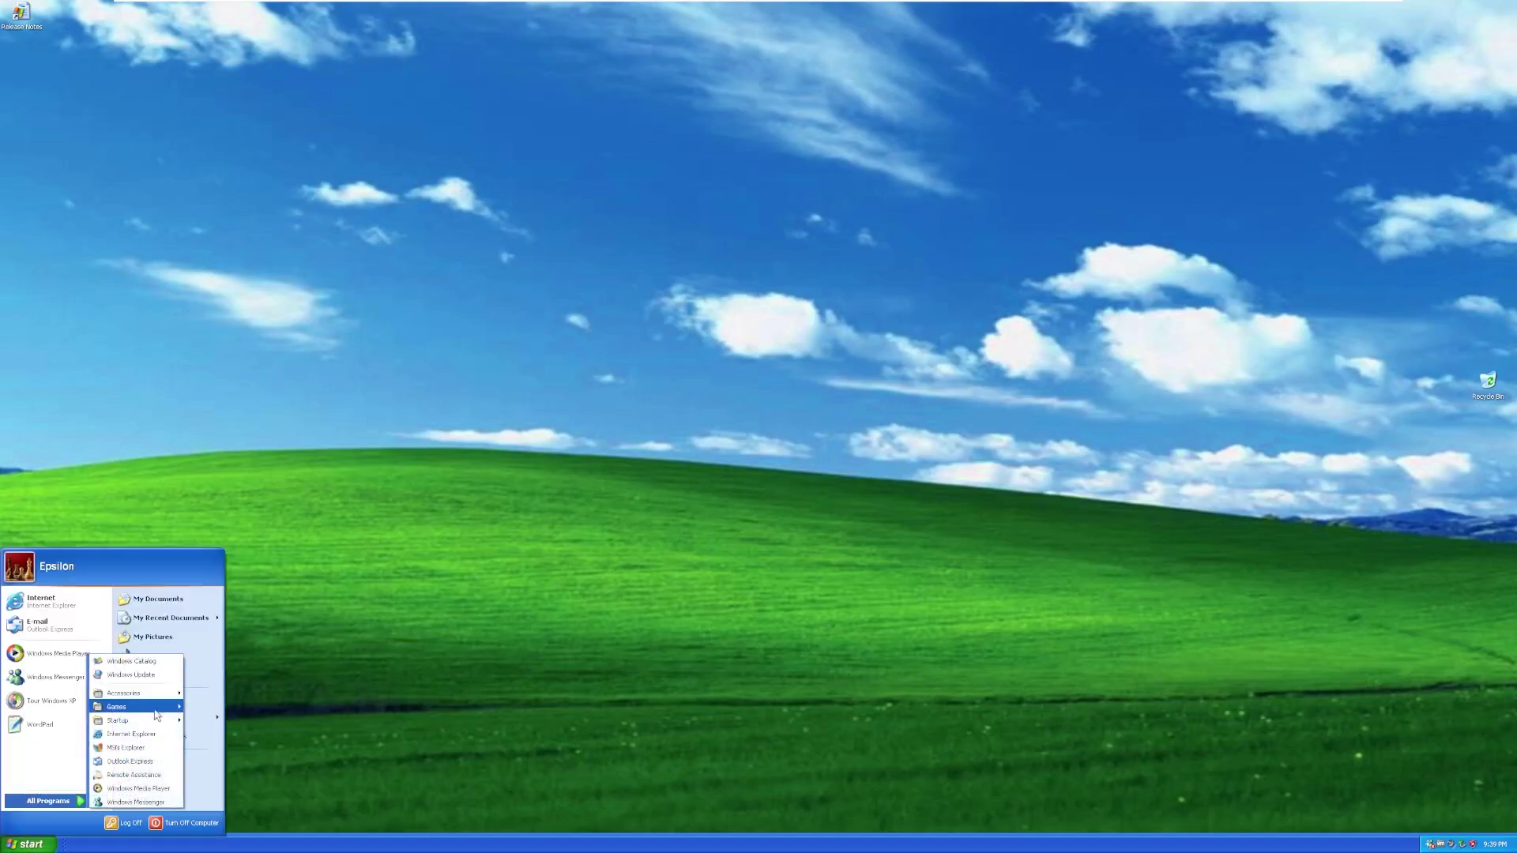
click(311, 522)
key(super)
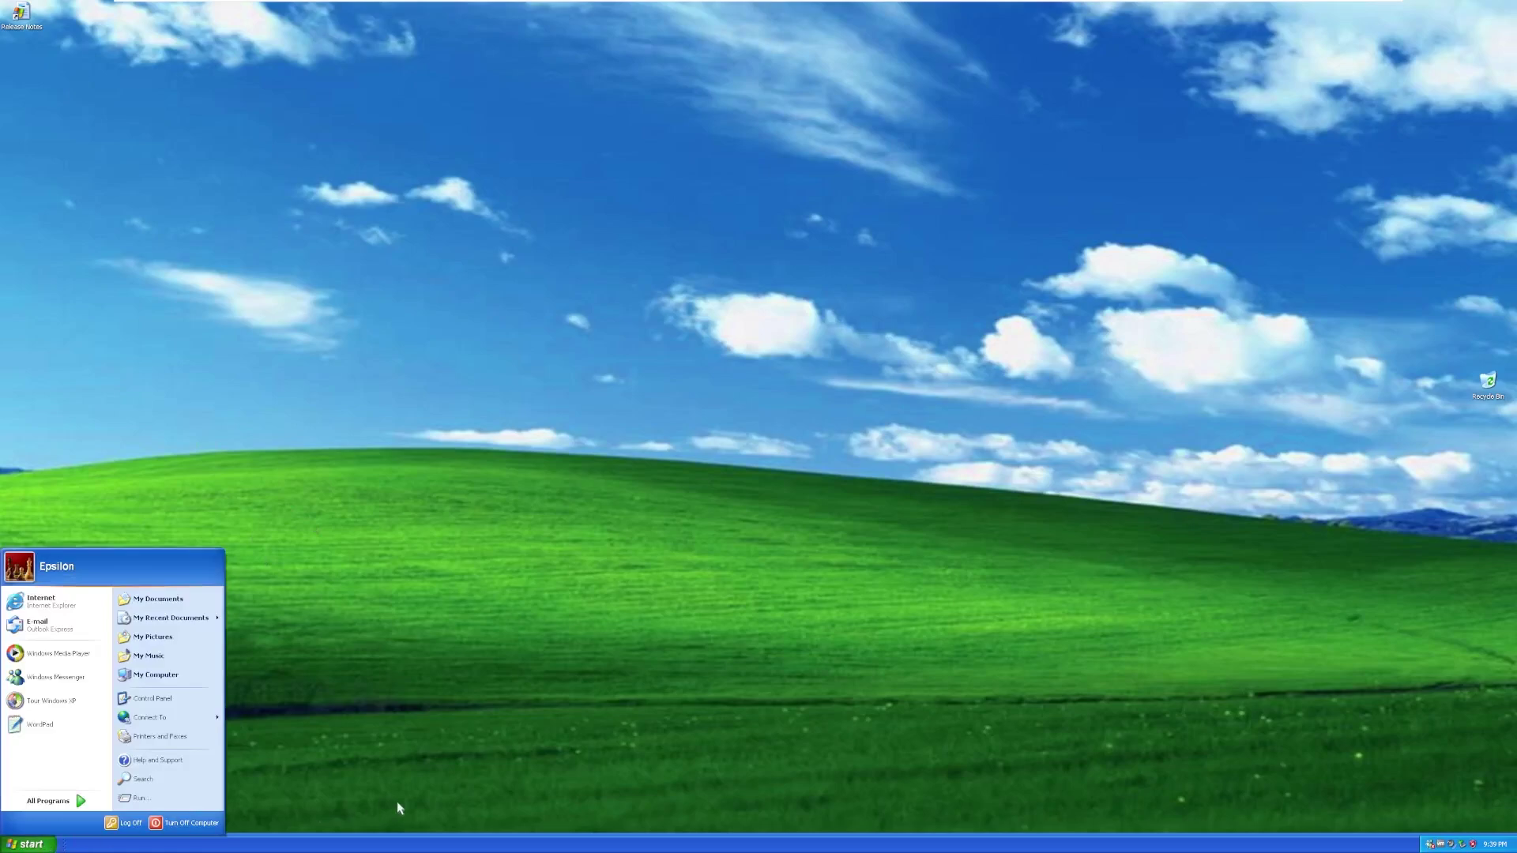
click(403, 839)
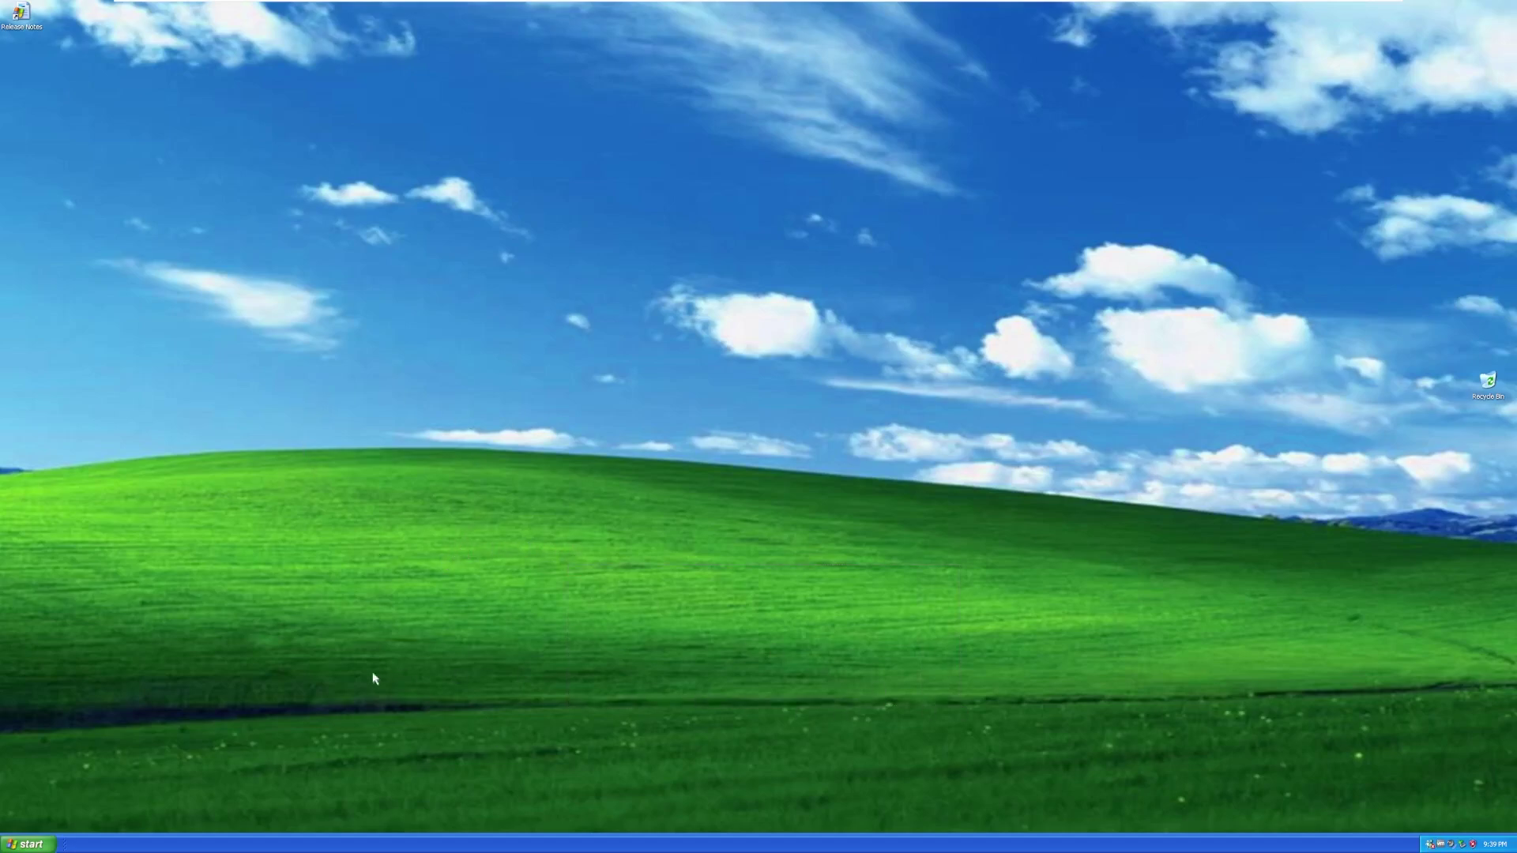
click(28, 844)
click(28, 844)
right_click(142, 836)
Step: Go to Control Panel's Appearance and Themes, recentre the window, and choose 'Change the computer's theme'
click(55, 842)
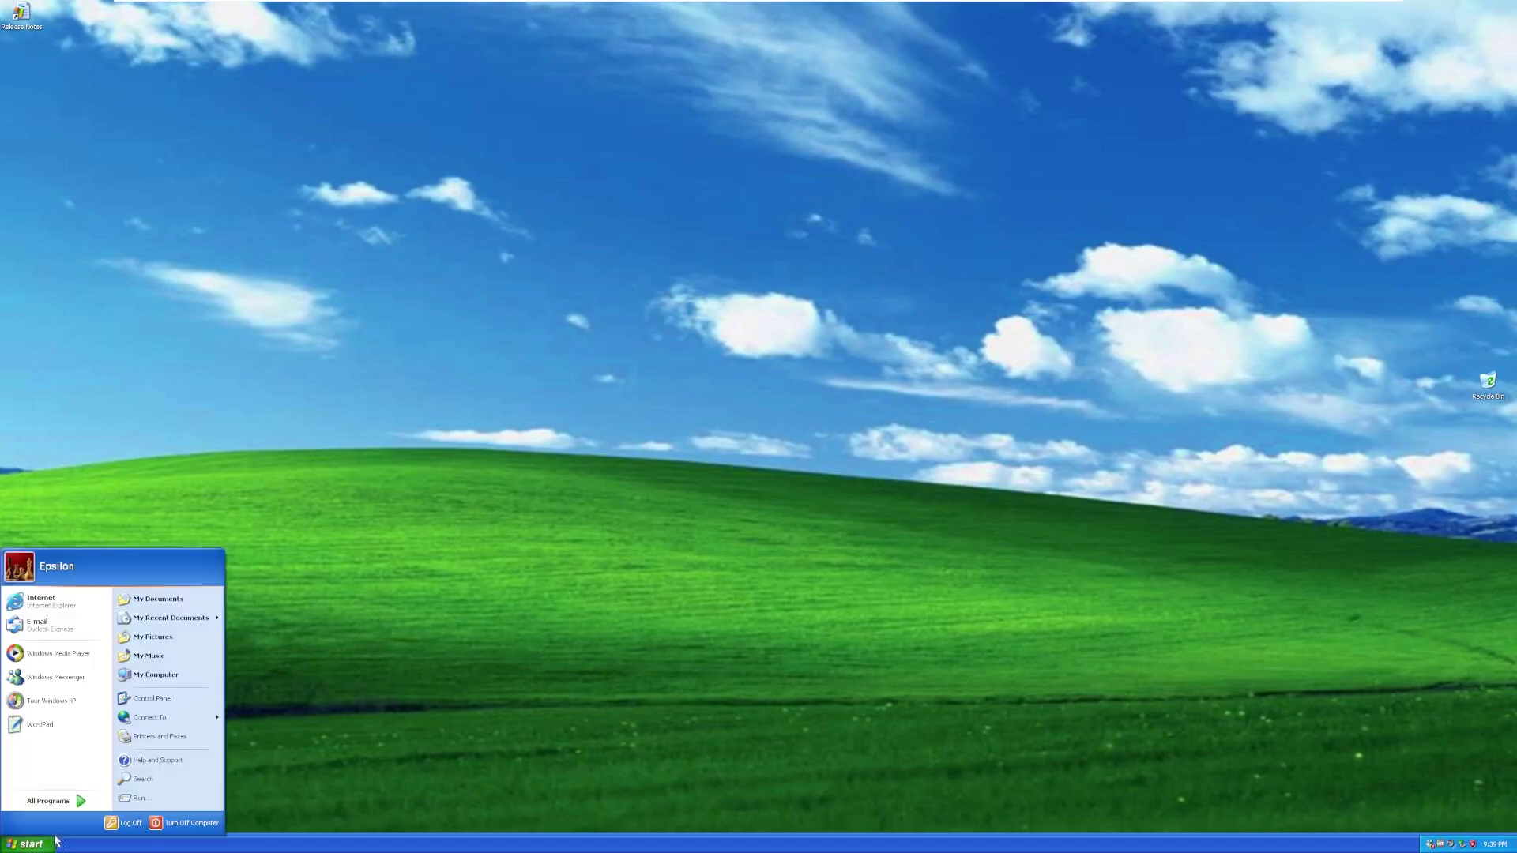
click(153, 698)
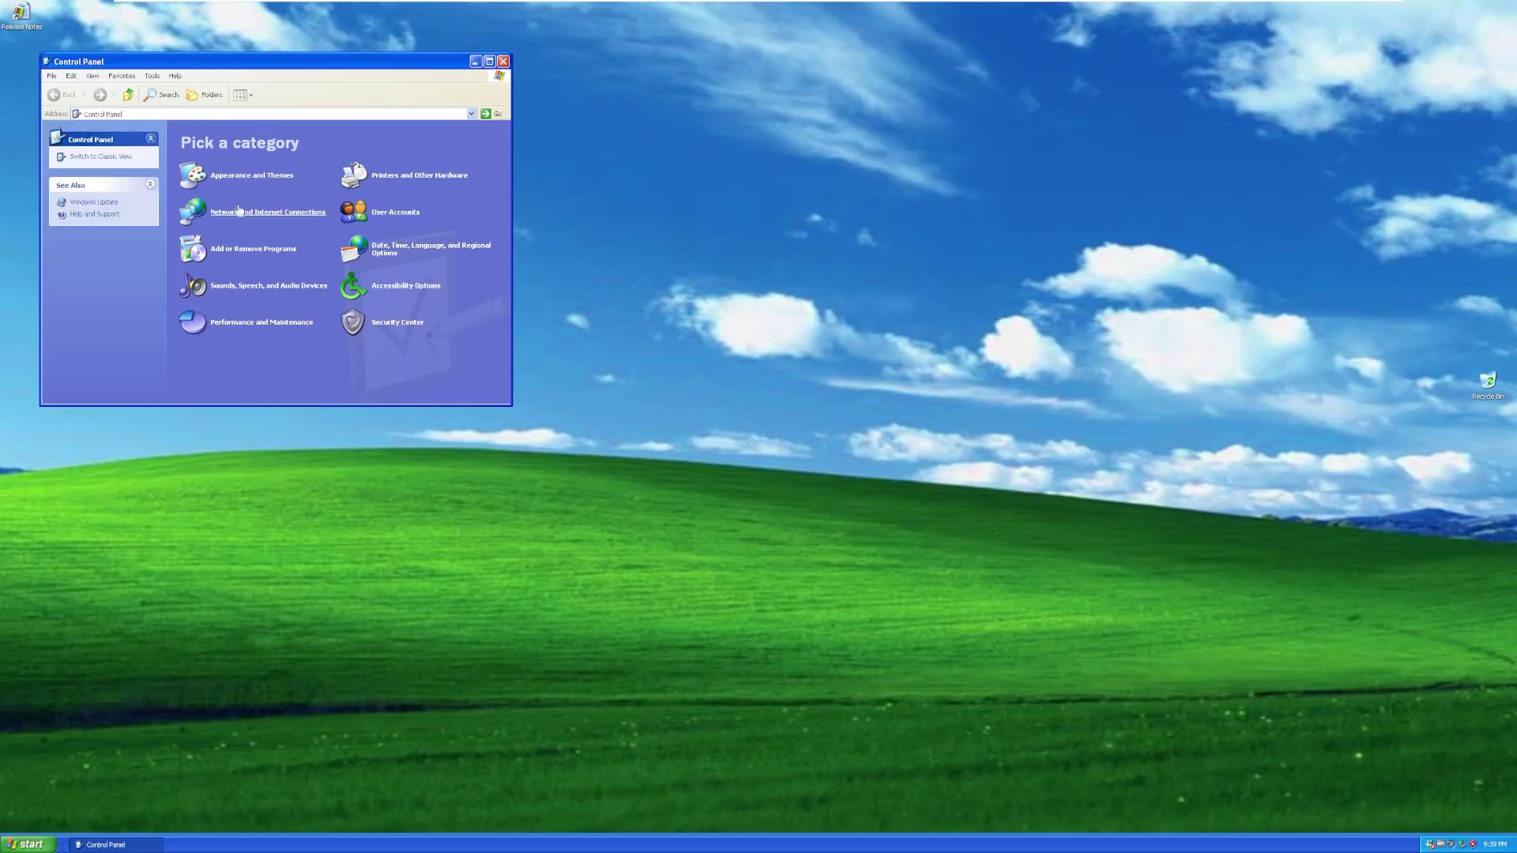
click(260, 182)
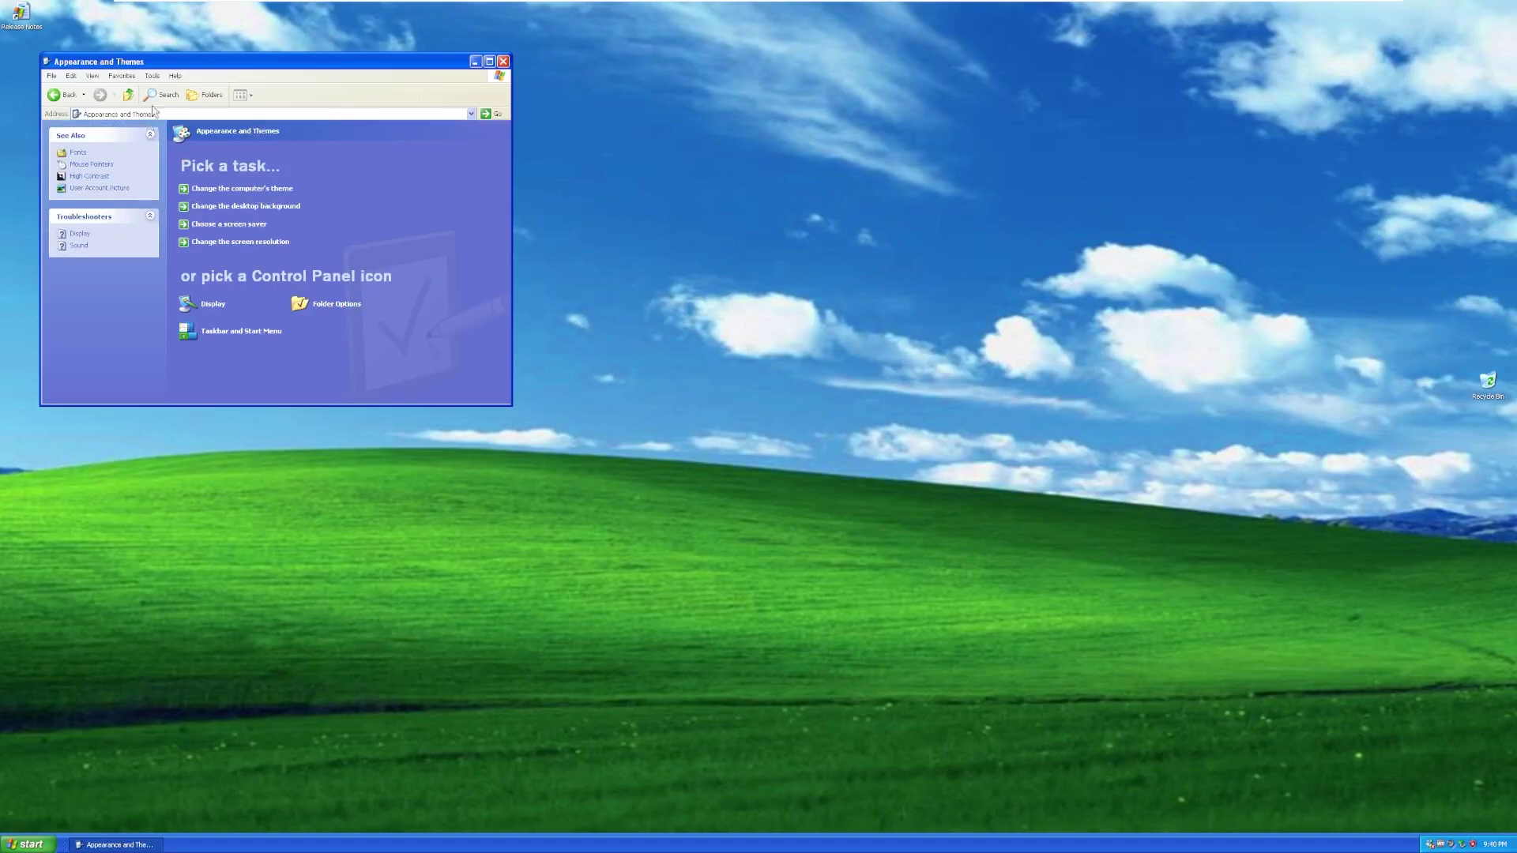
drag(204, 67, 378, 116)
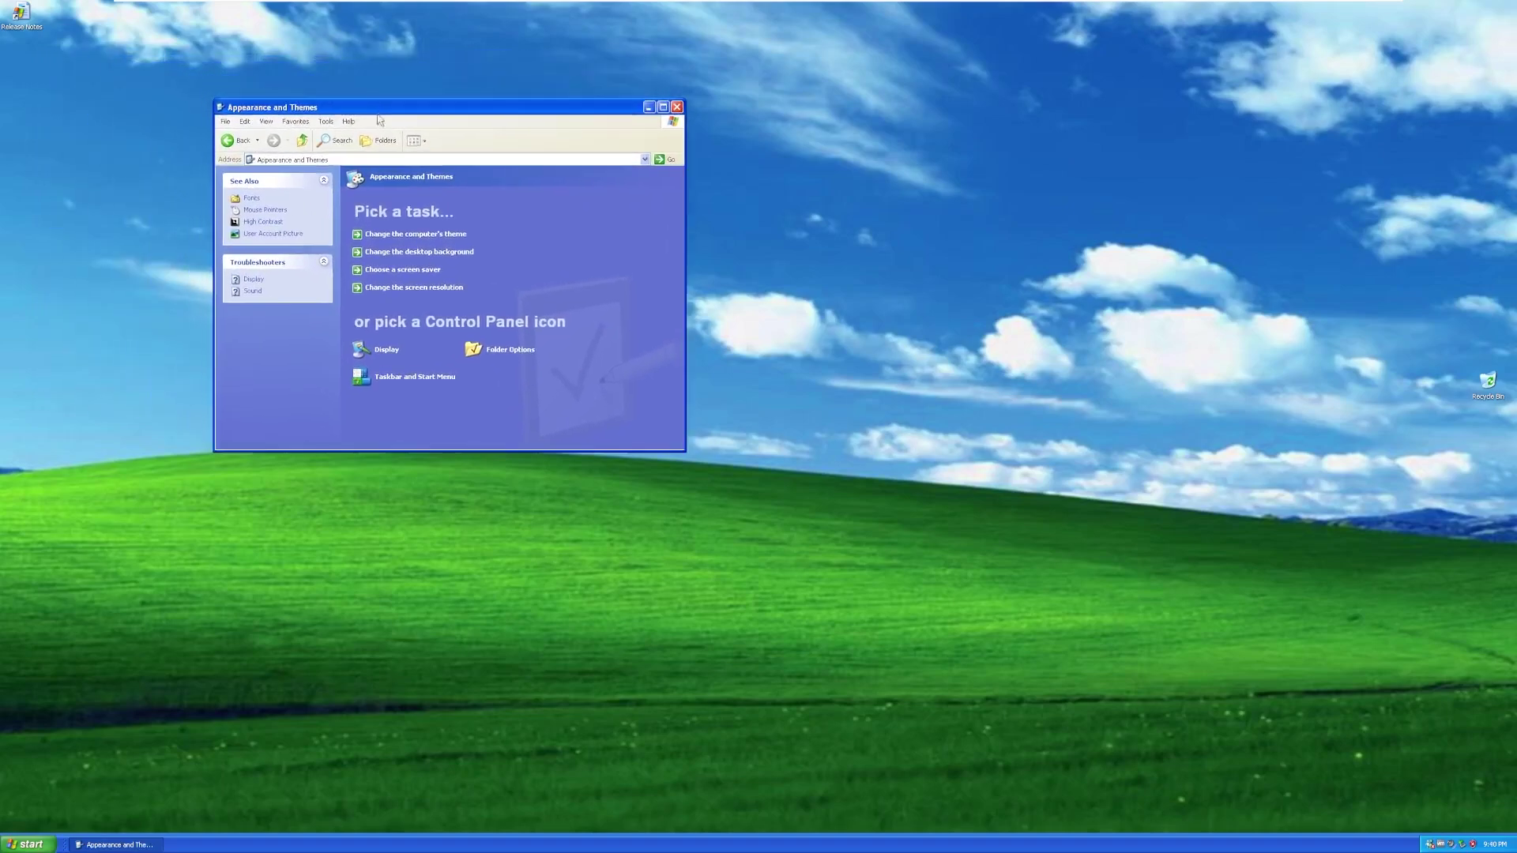
click(453, 240)
Step: On the Appearance tab, preview Homestead, then apply the Metallic colour scheme
click(239, 271)
click(241, 273)
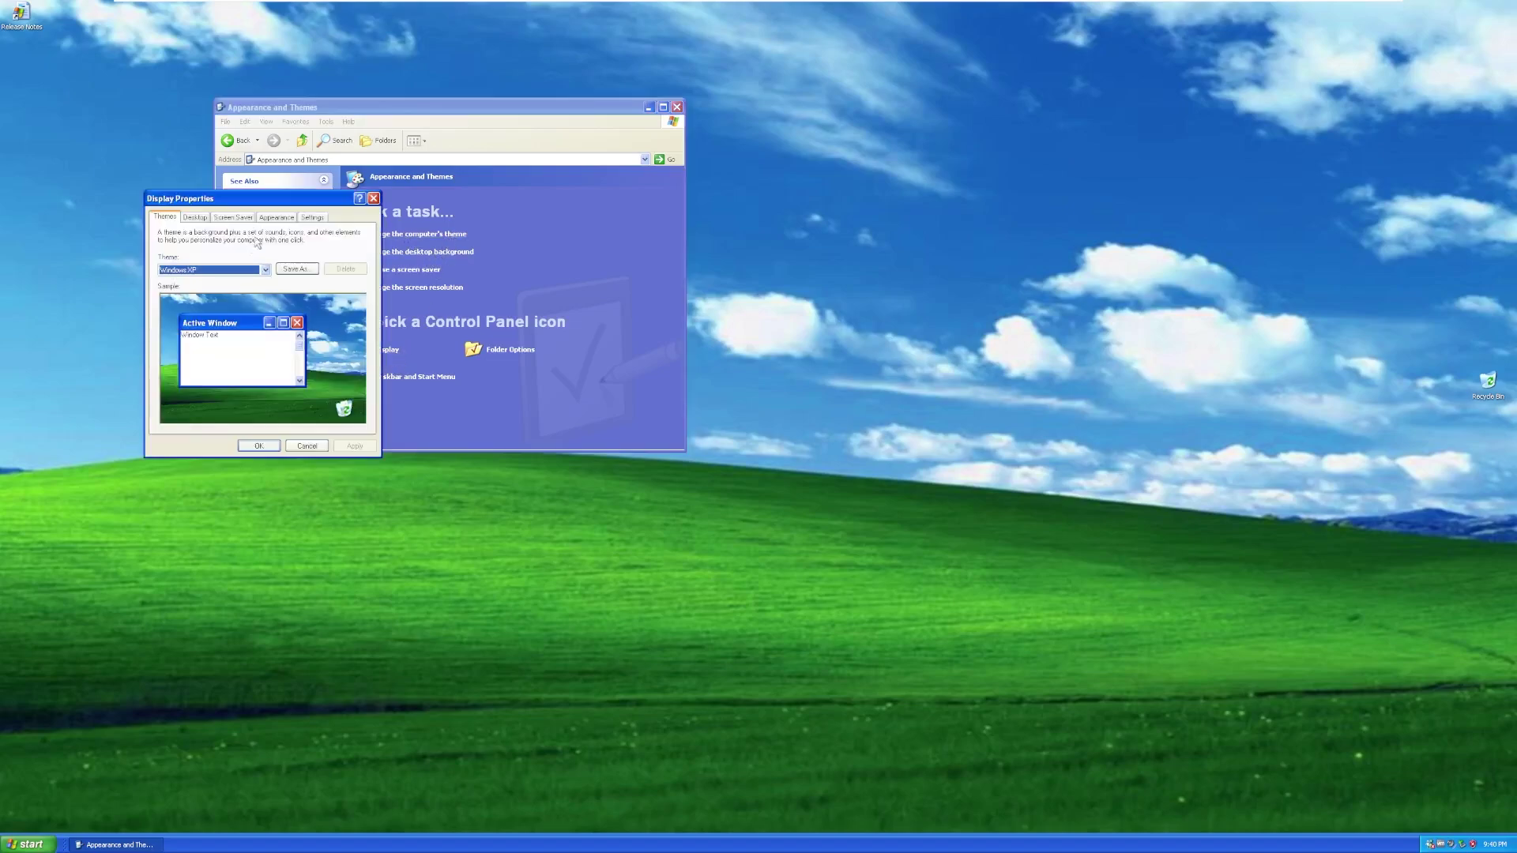
click(276, 217)
click(230, 393)
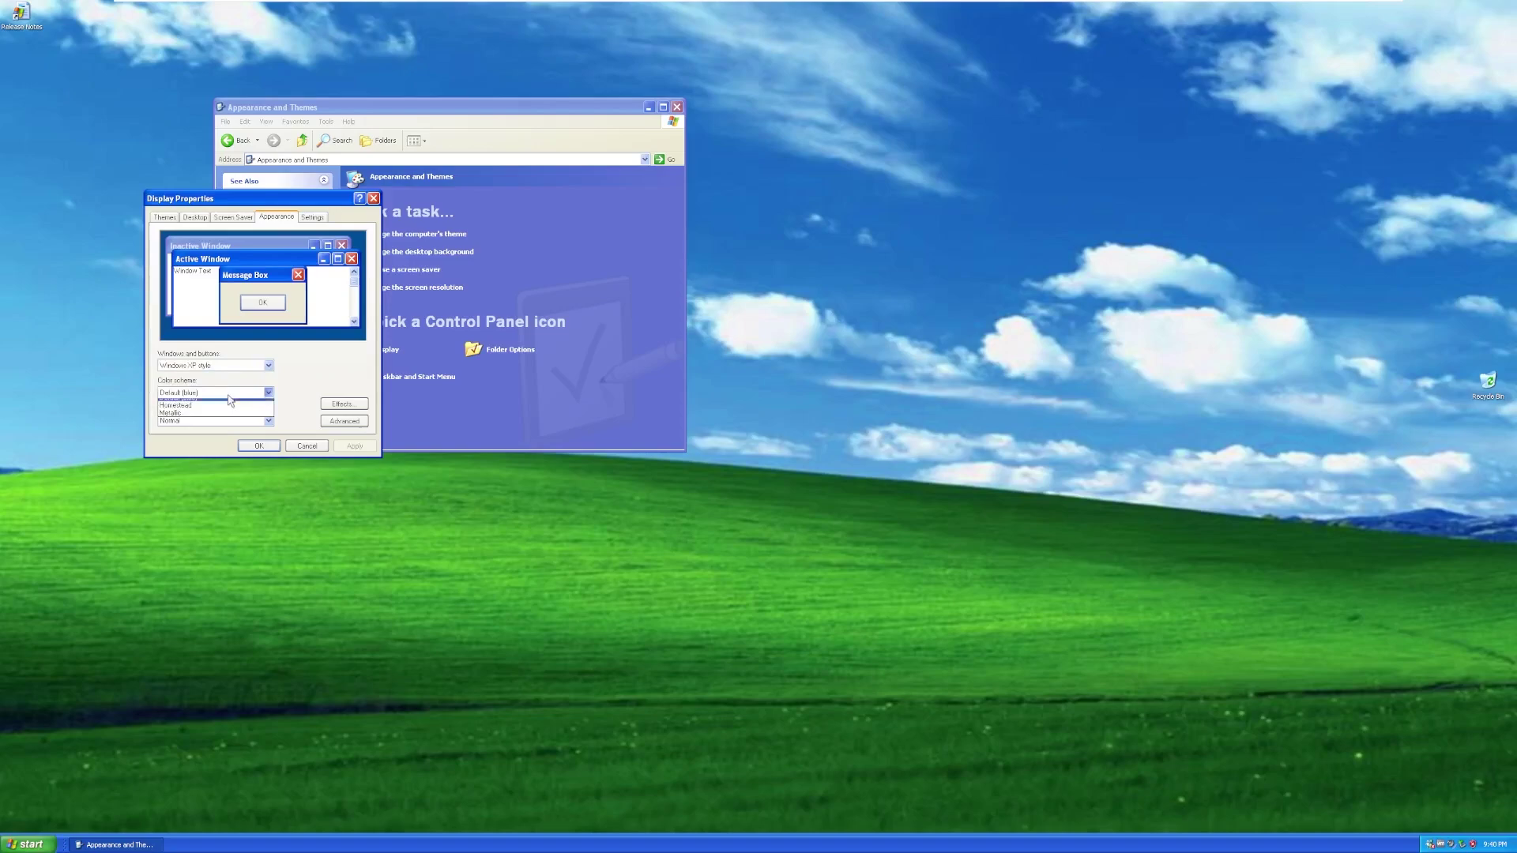
click(227, 413)
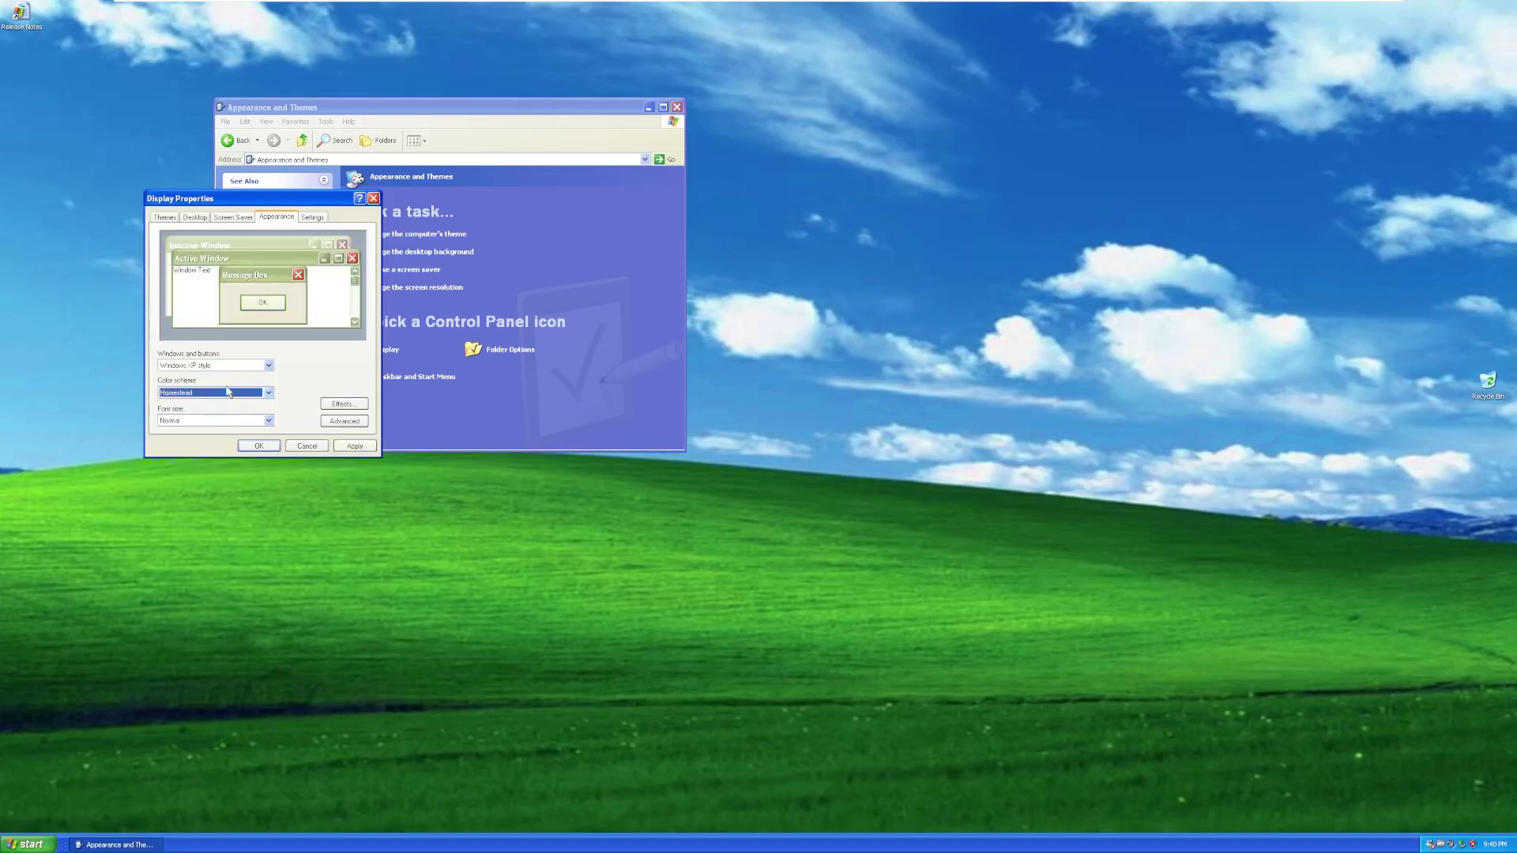
click(226, 393)
click(204, 421)
click(227, 394)
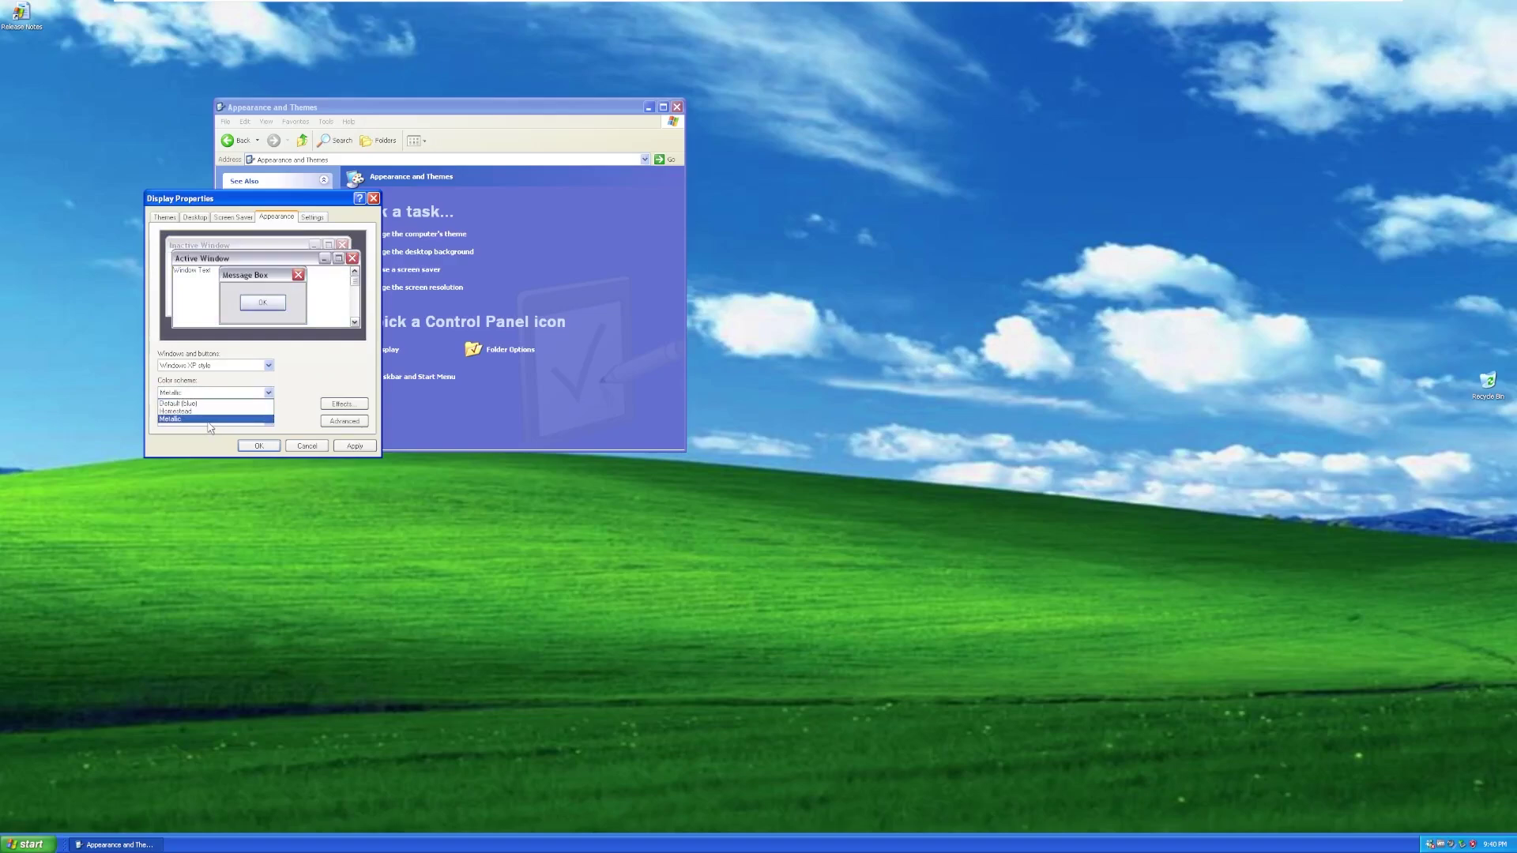
click(213, 420)
click(354, 446)
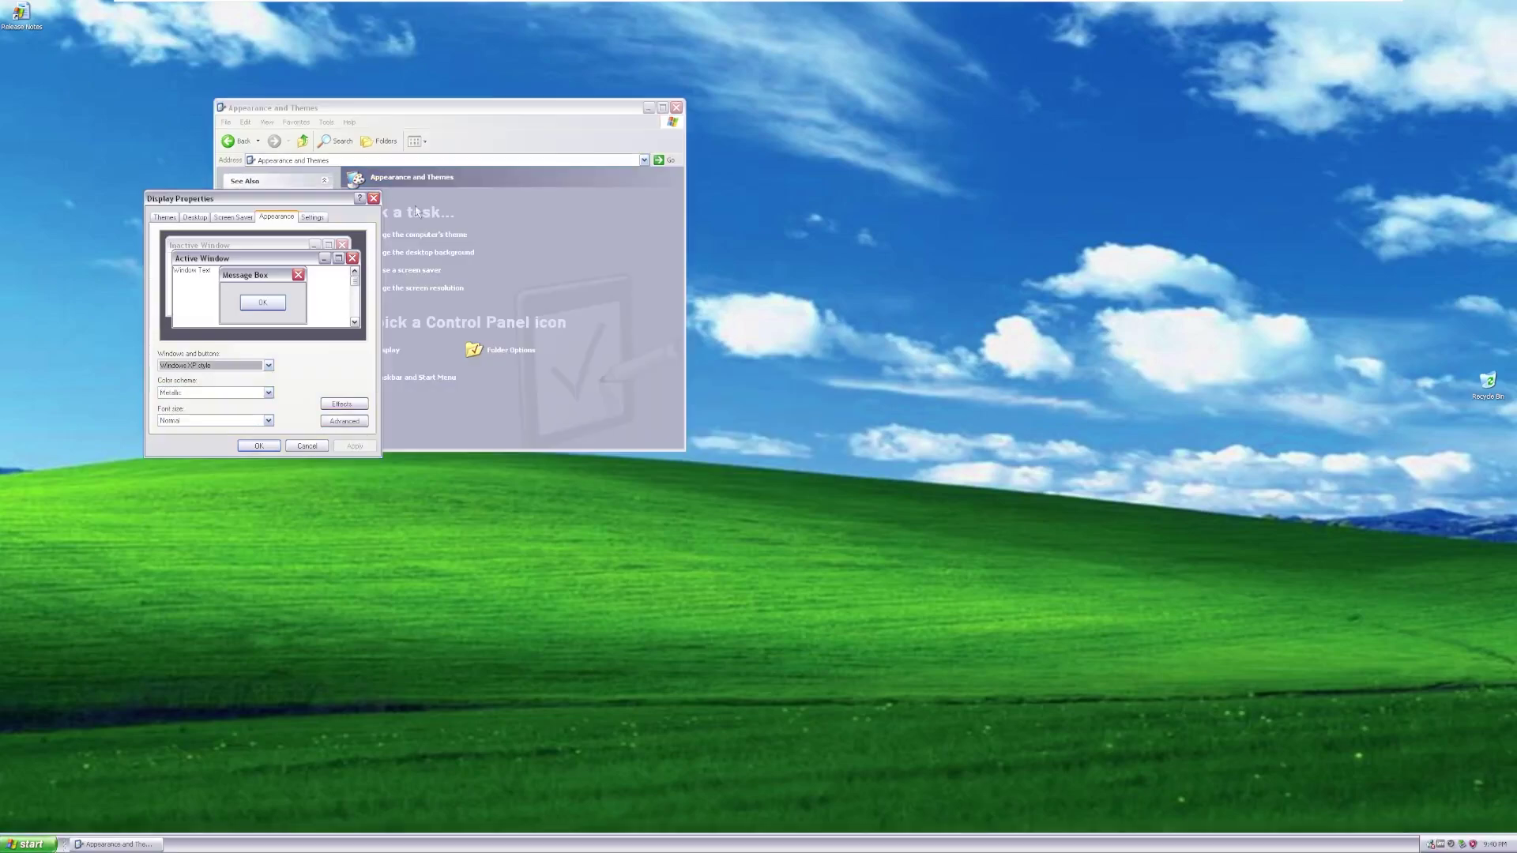
Step: Move Display Properties to the right and apply the Homestead colour scheme
drag(275, 200, 757, 283)
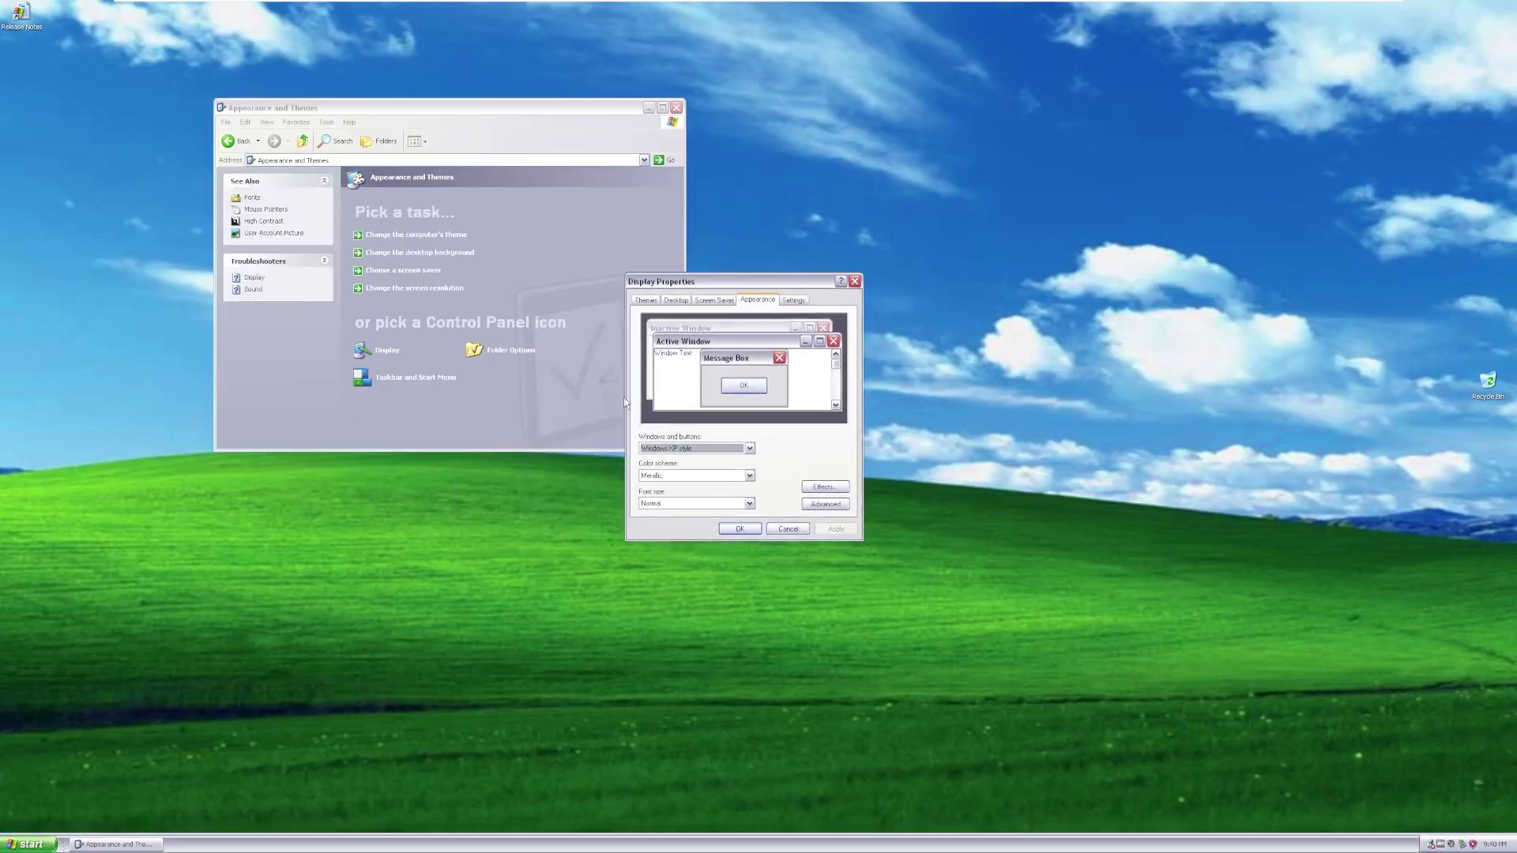
click(48, 841)
click(652, 524)
click(686, 475)
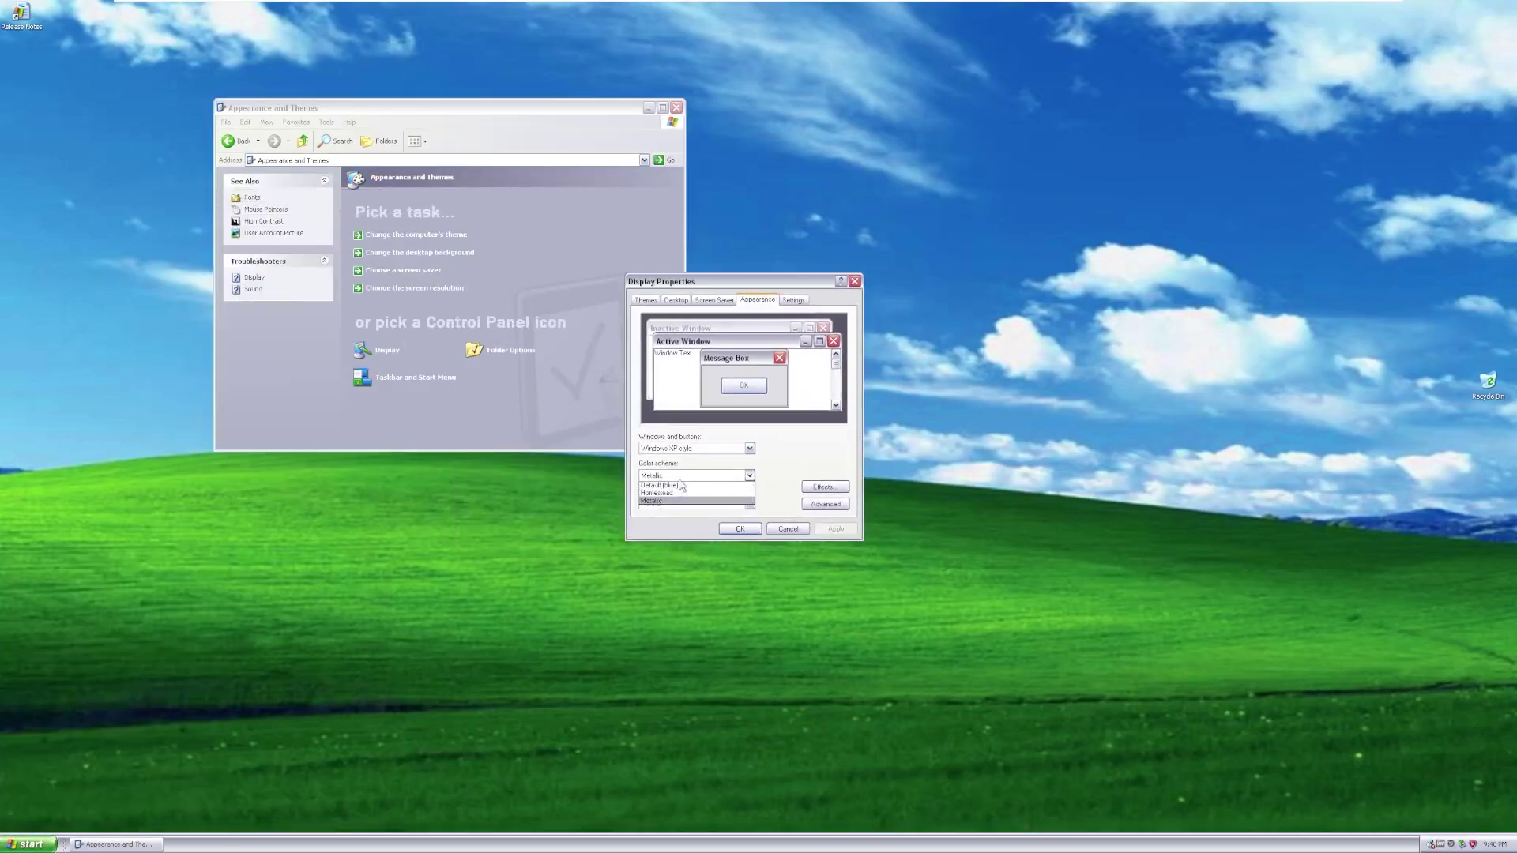
click(679, 492)
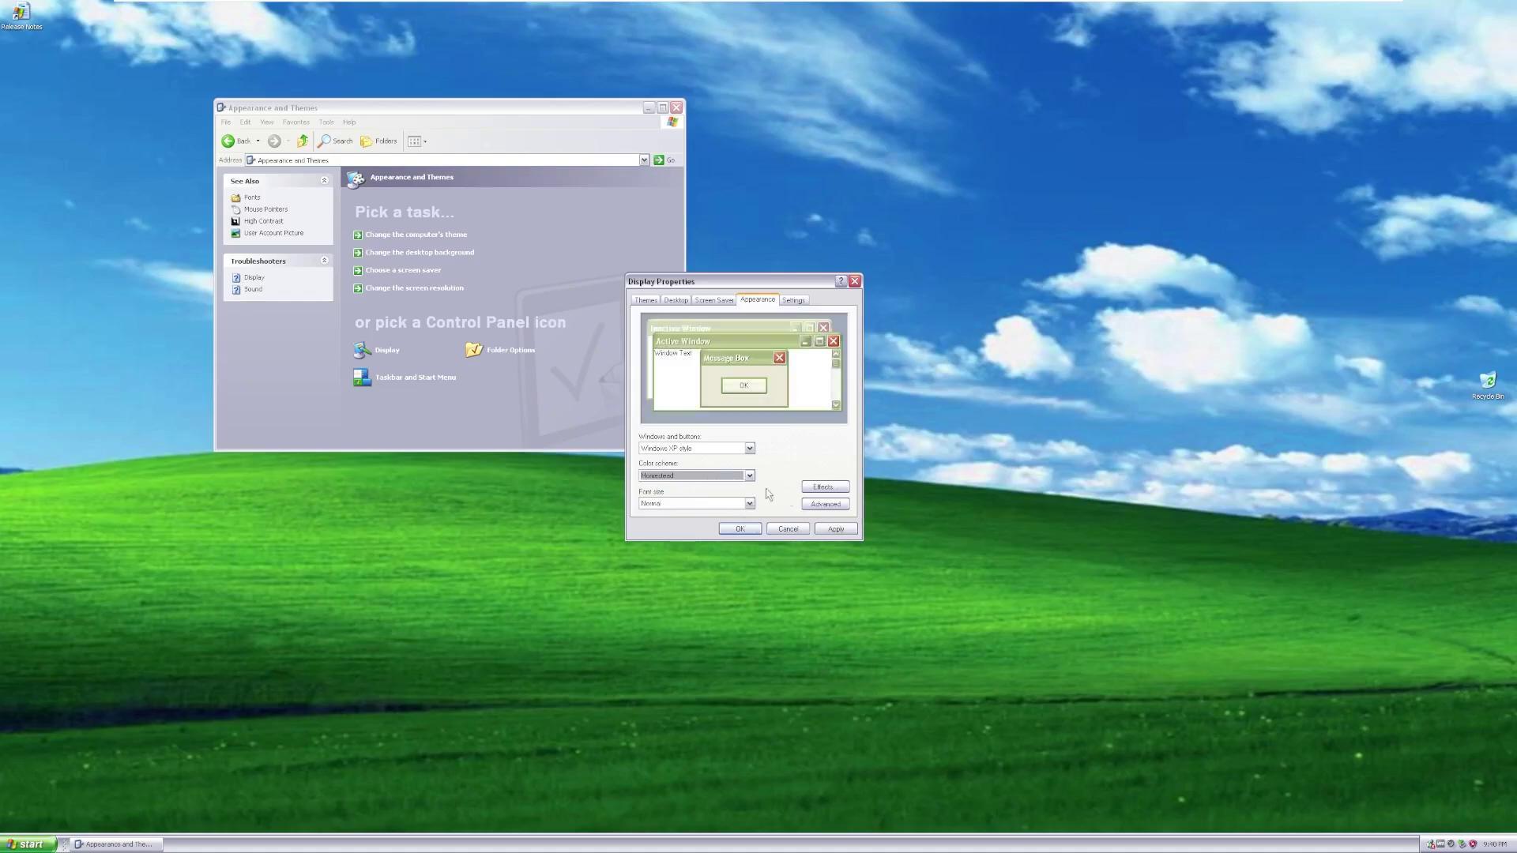
click(836, 529)
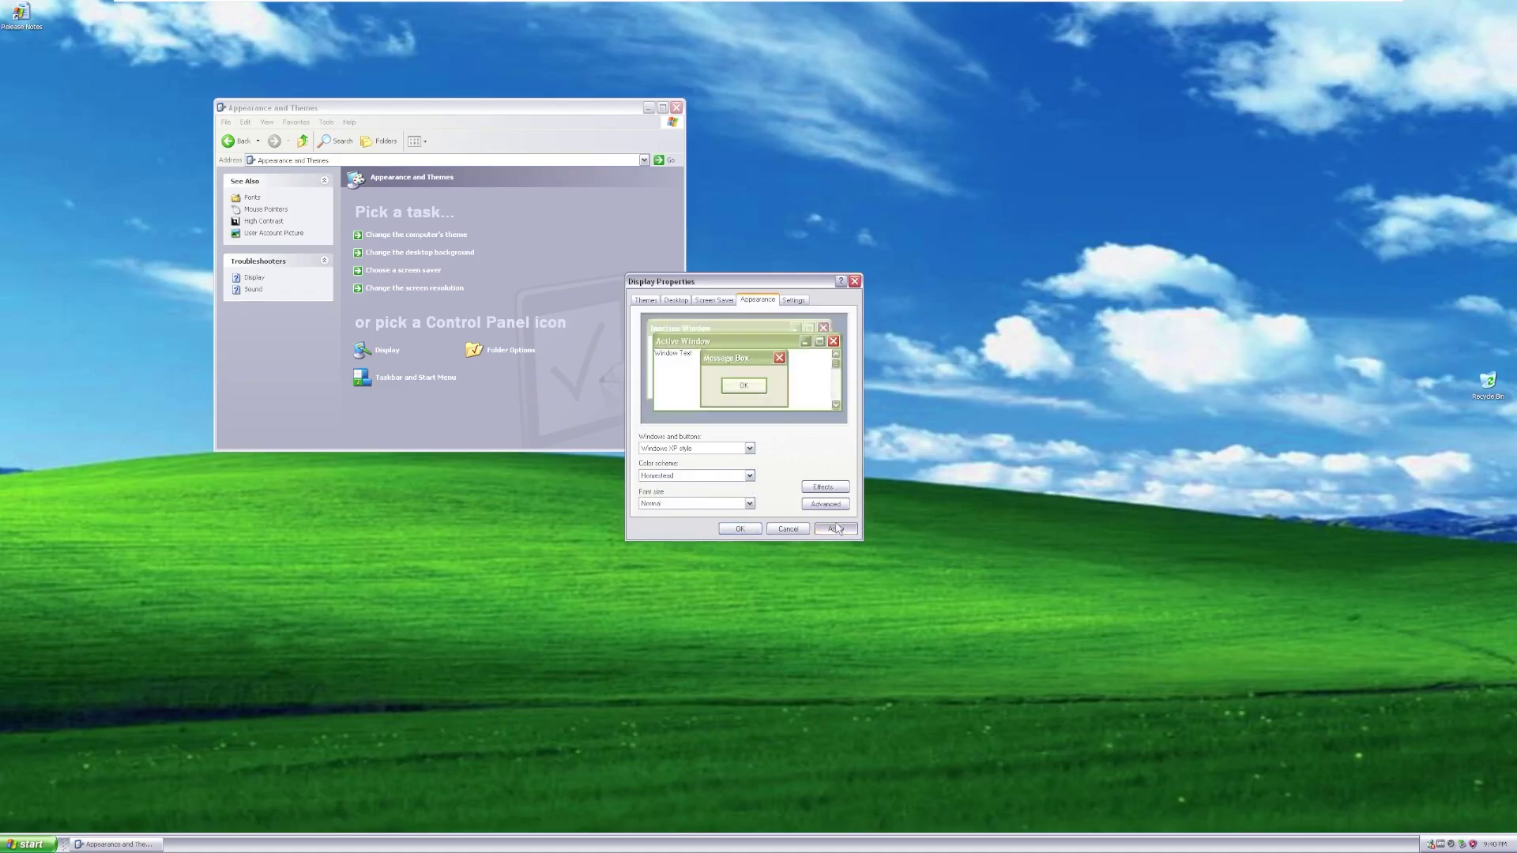
Step: Rearrange the windows, apply Default (blue), then close Display Properties and Appearance and Themes
click(477, 119)
drag(320, 111, 236, 111)
click(760, 294)
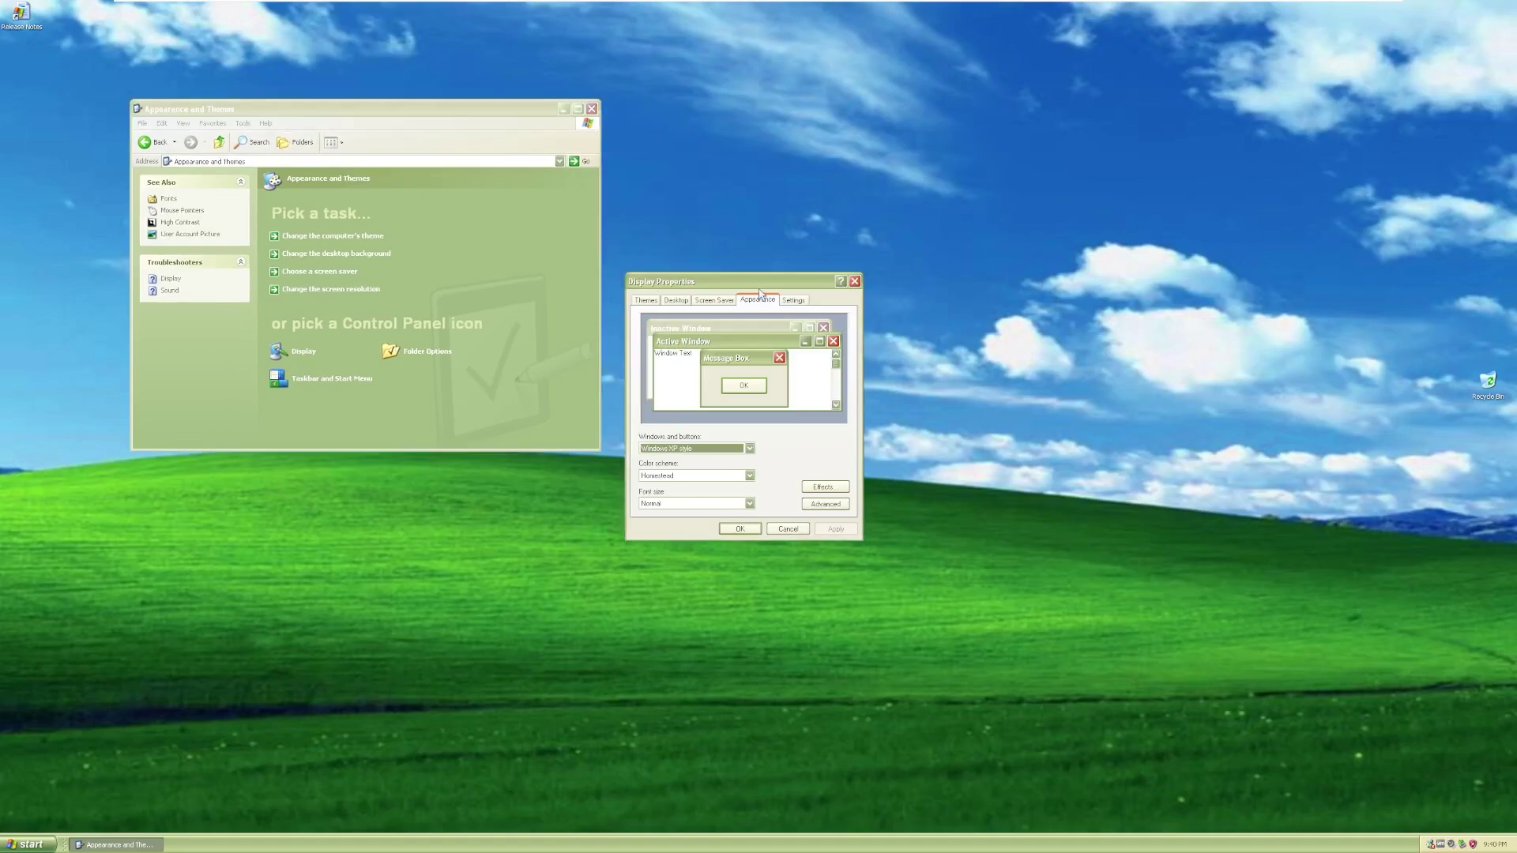
drag(760, 291, 814, 299)
click(441, 607)
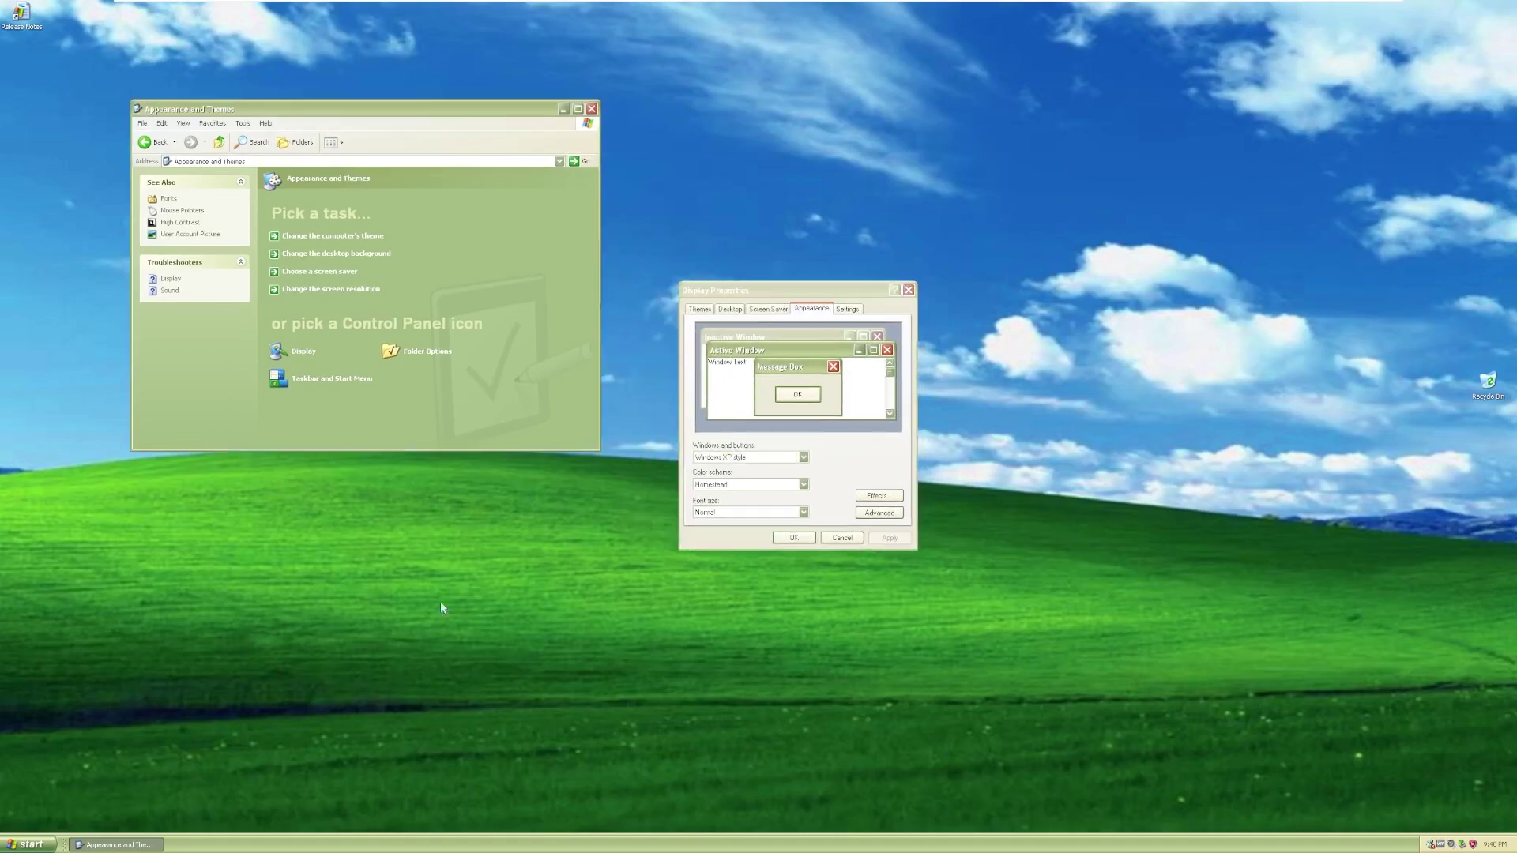
click(29, 844)
click(757, 484)
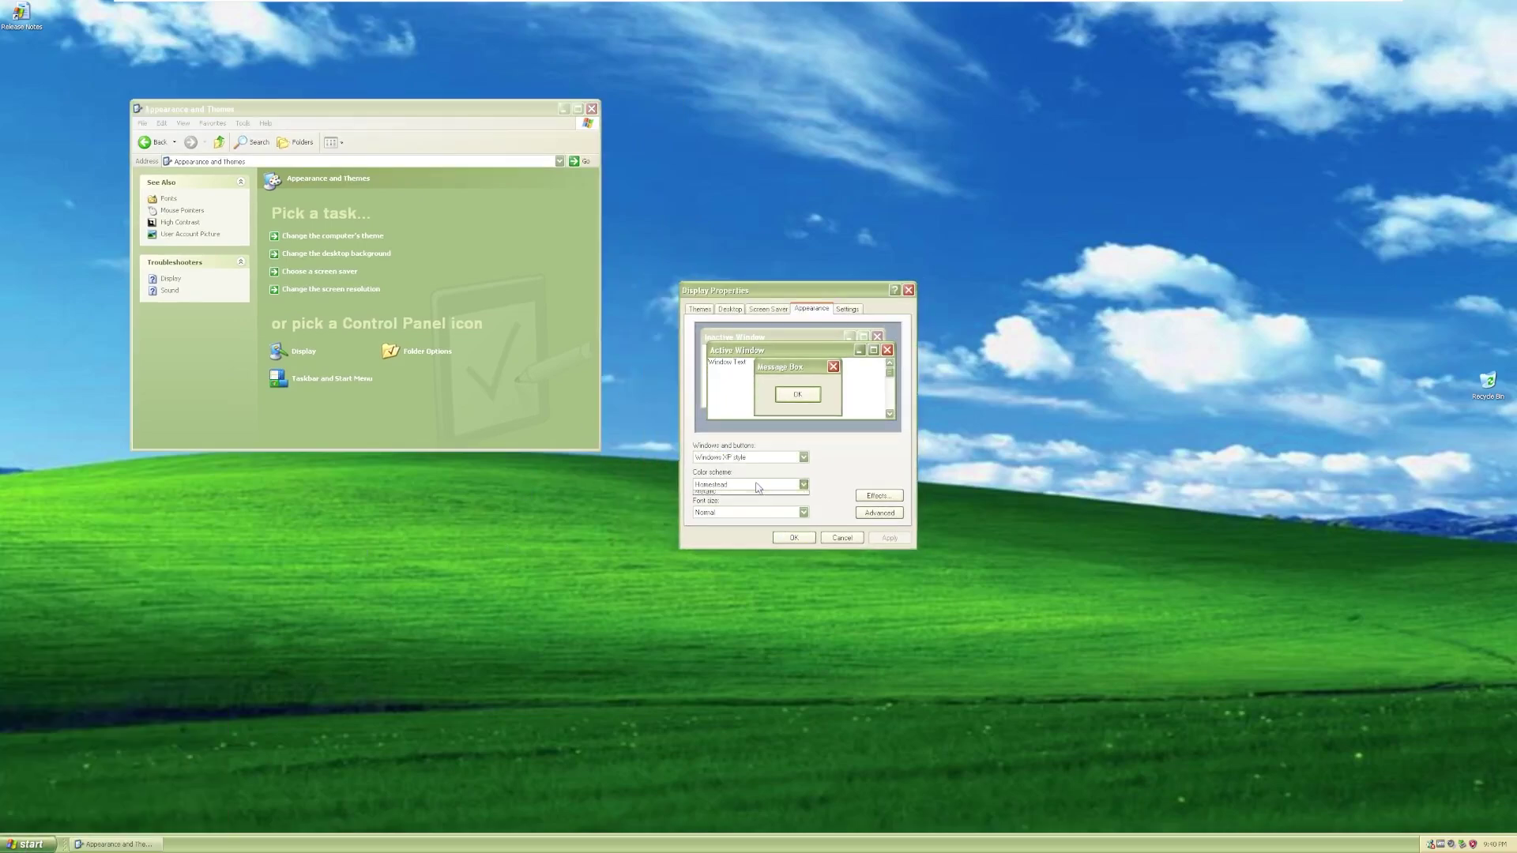
click(747, 496)
click(877, 538)
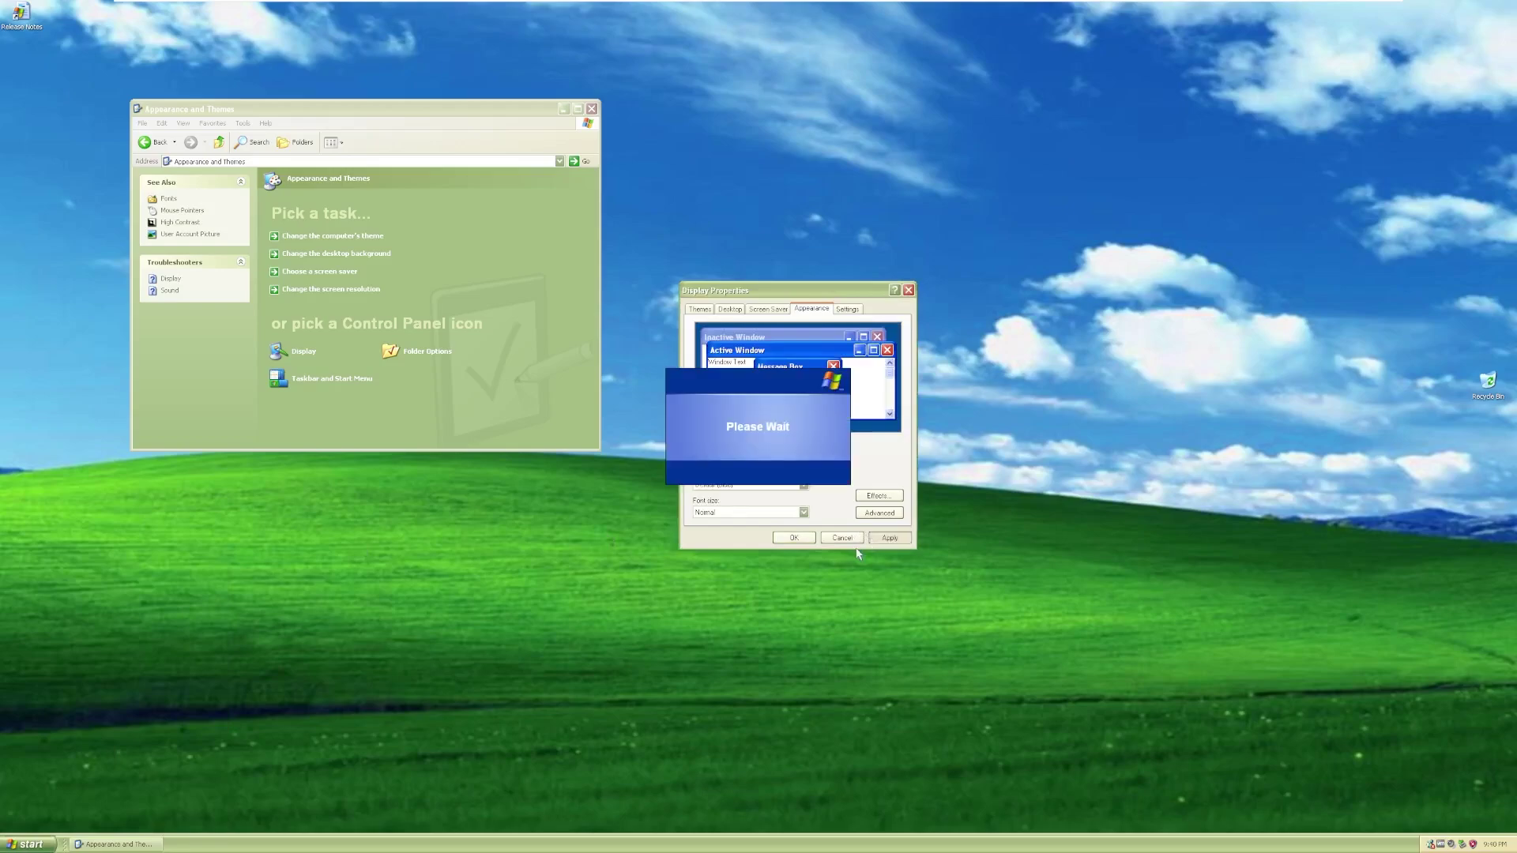
click(909, 290)
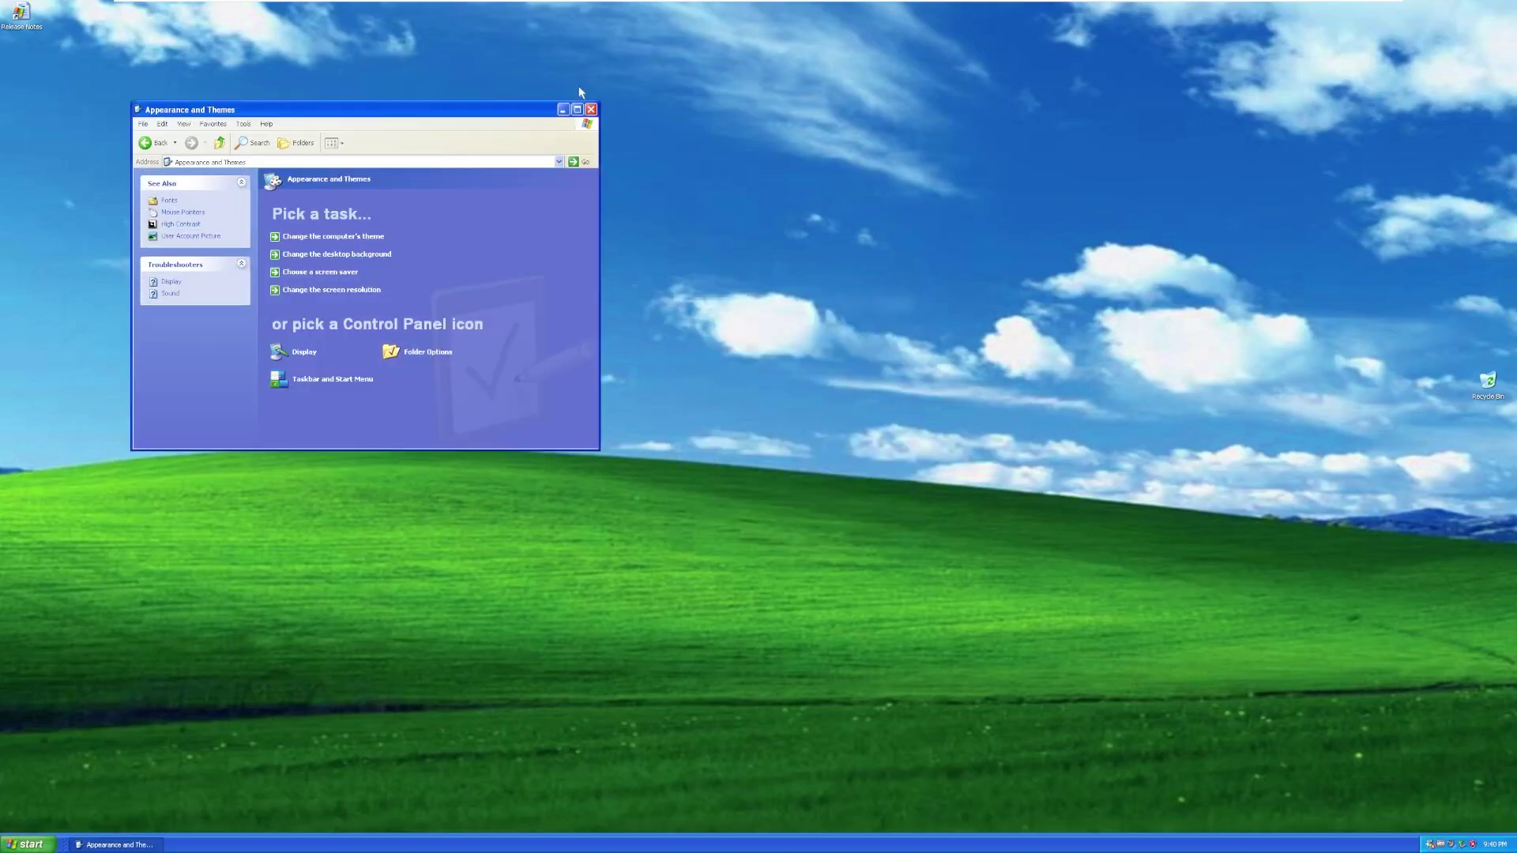
click(591, 109)
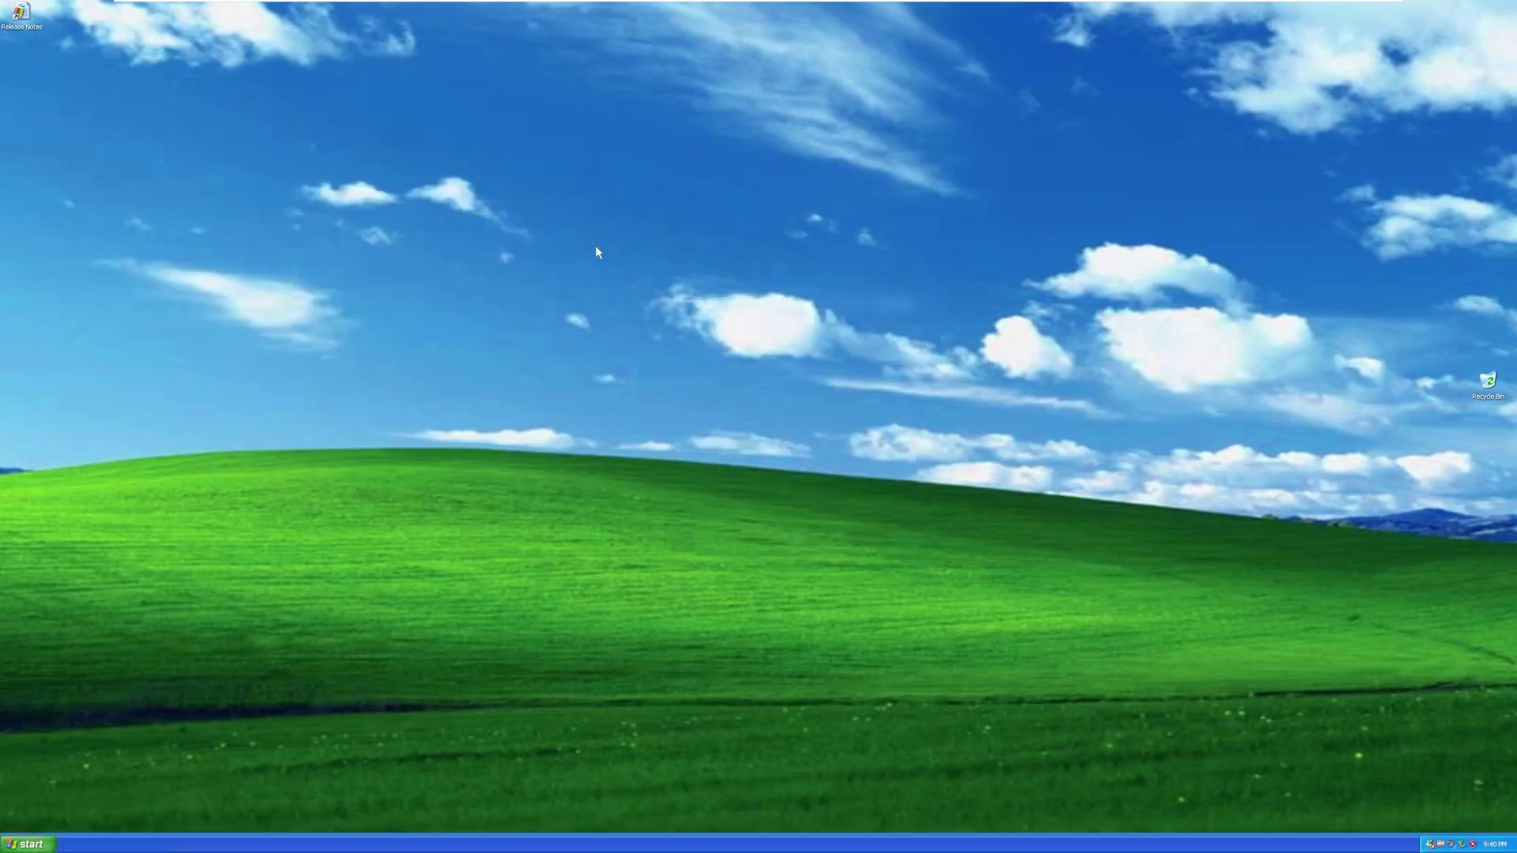